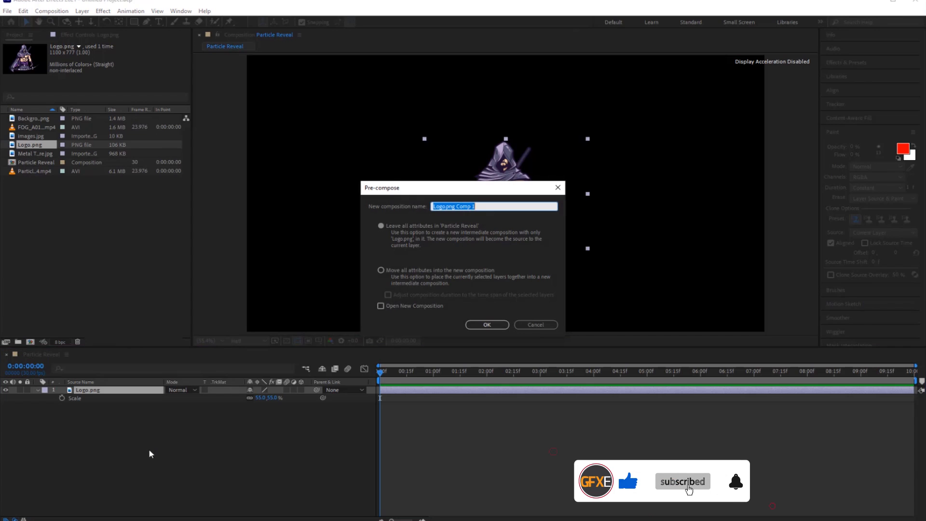
Pre-compose the Logo.png layer as "Logo", moving all attributes into the new composition.
{"action": "type", "text": "Logo"}
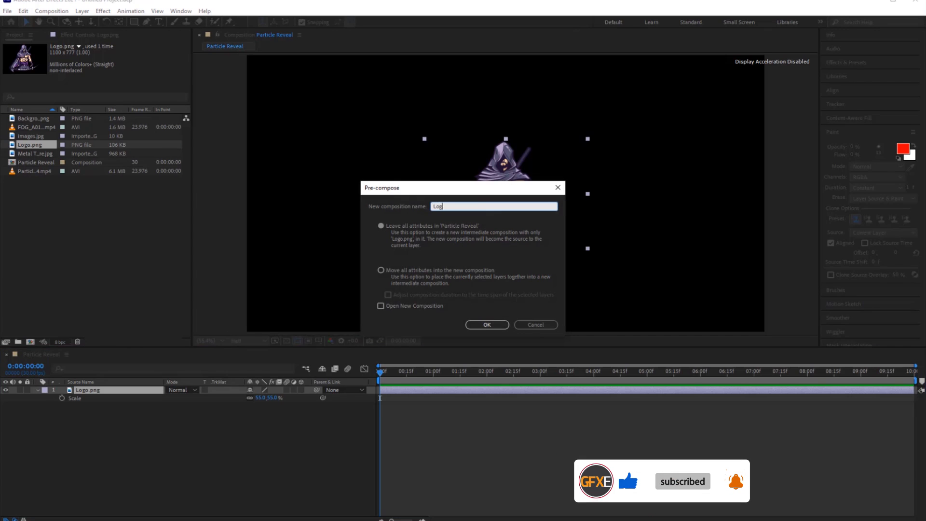
{"action": "left_click", "coordinate": [381, 270]}
{"action": "left_click", "coordinate": [487, 325]}
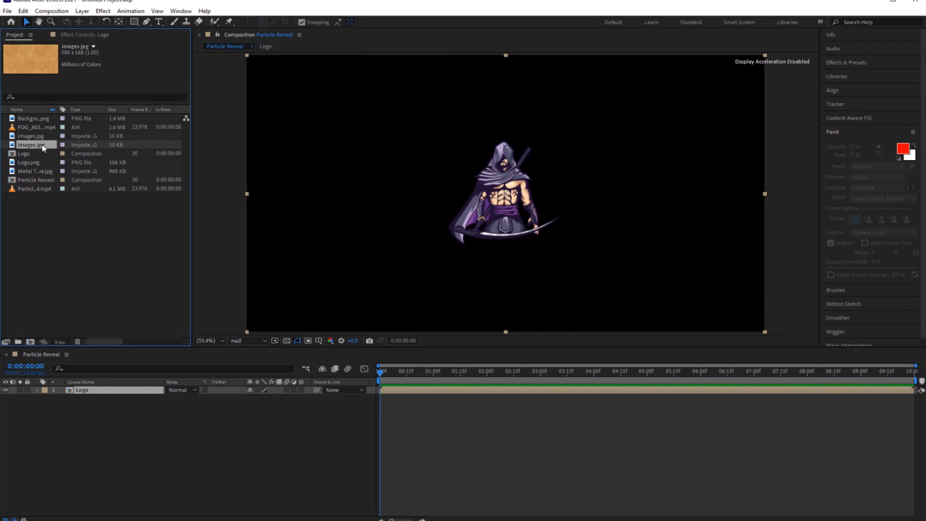
Add images.jpg beneath the Logo layer, scaled up to cover the logo, and set its track matte to Alpha Matte "Logo".
{"action": "left_click_drag", "start_coordinate": [74, 224], "coordinate": [132, 426]}
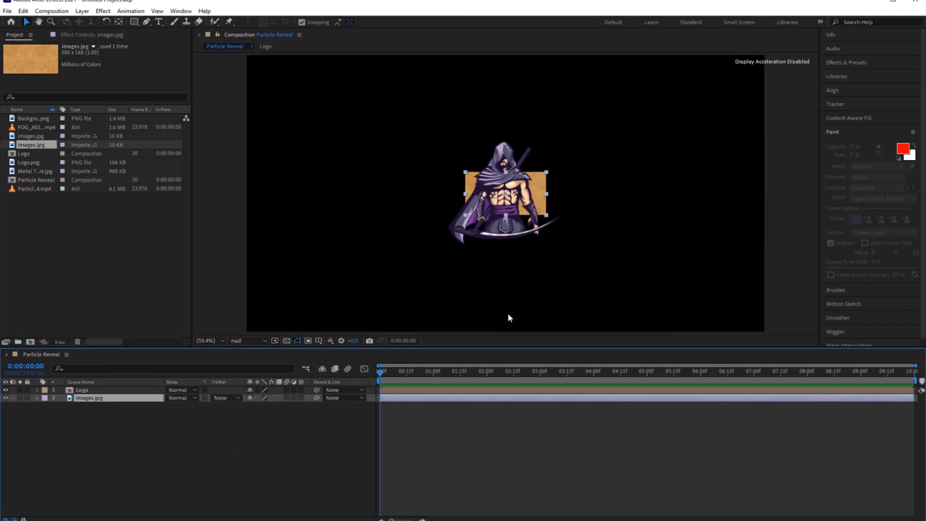
{"action": "left_click_drag", "start_coordinate": [551, 215], "coordinate": [634, 268]}
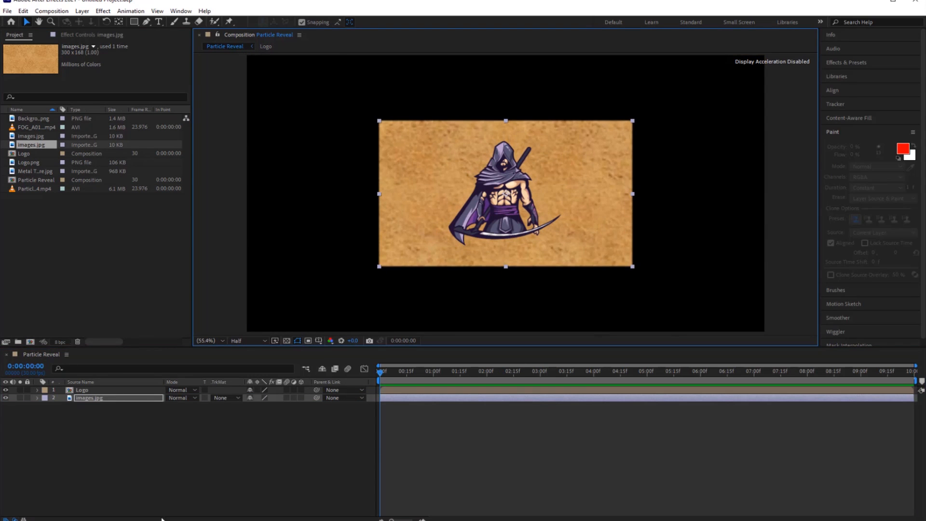
{"action": "left_click", "coordinate": [236, 398]}
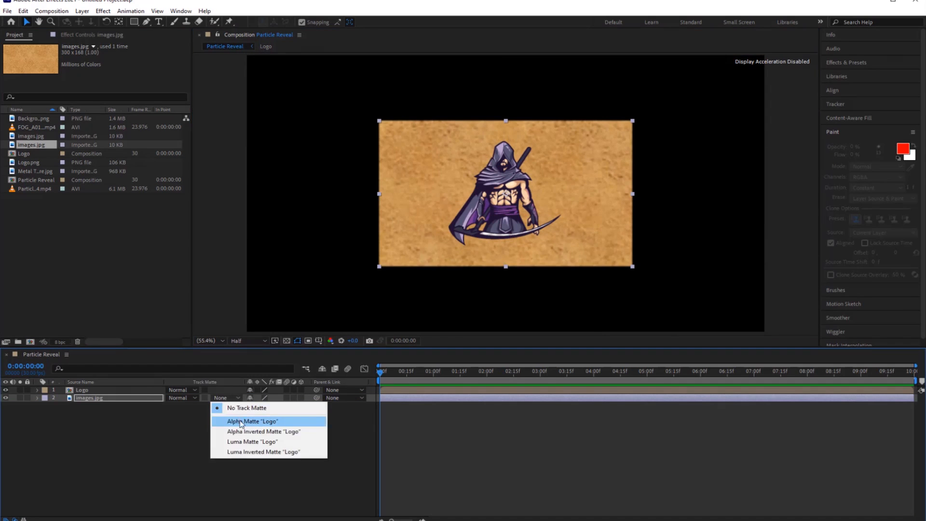
{"action": "left_click", "coordinate": [241, 419]}
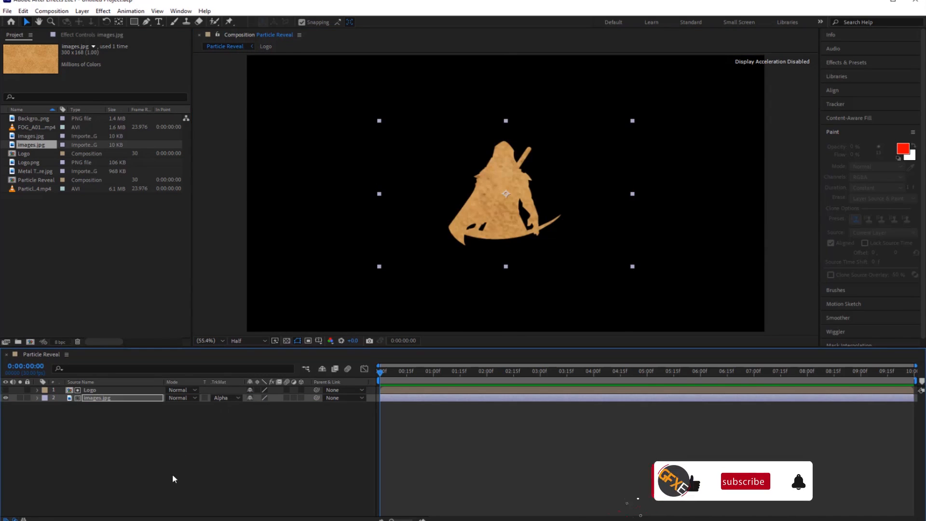
Duplicate the Logo layer and turn on the visibility of the top copy.
{"action": "left_click", "coordinate": [108, 390]}
{"action": "key", "text": "ctrl+d"}
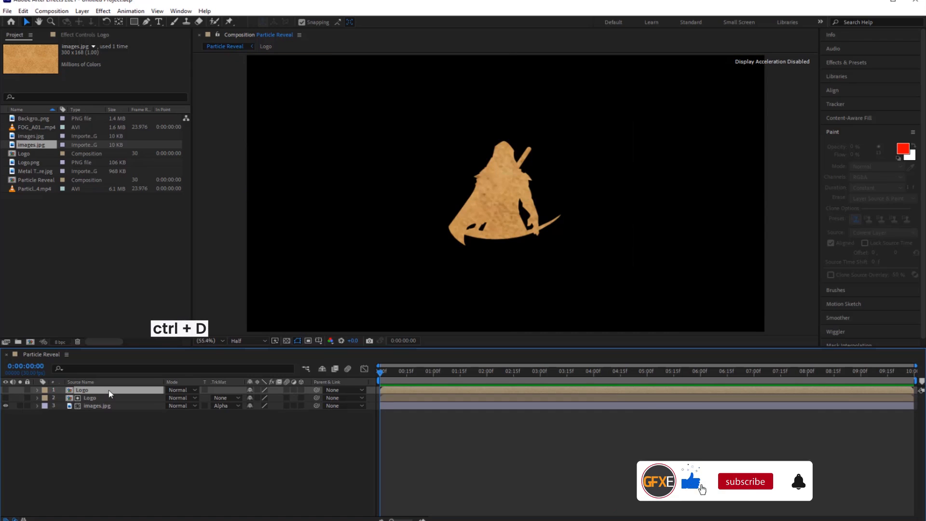
{"action": "left_click", "coordinate": [6, 390]}
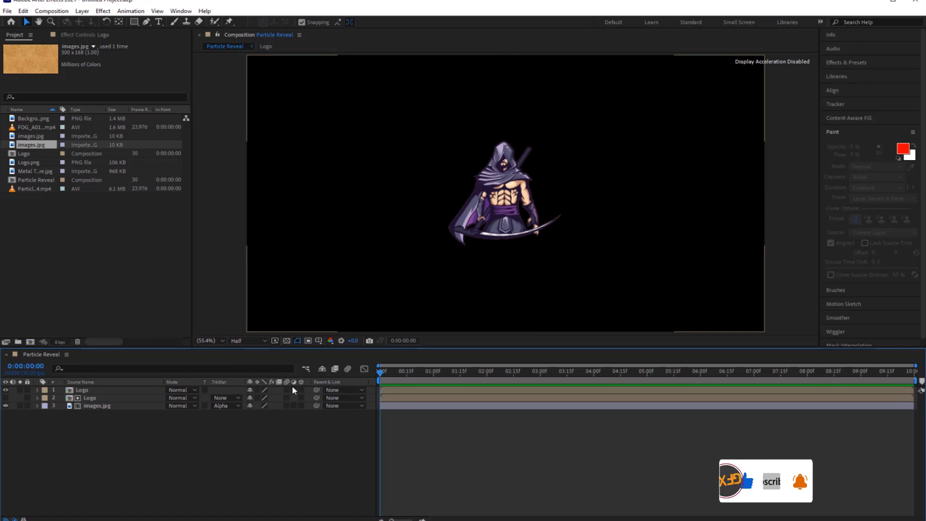
Apply the Fill effect to the top Logo layer and set its color to black.
{"action": "left_click", "coordinate": [143, 390]}
{"action": "key", "text": "ctrl+space"}
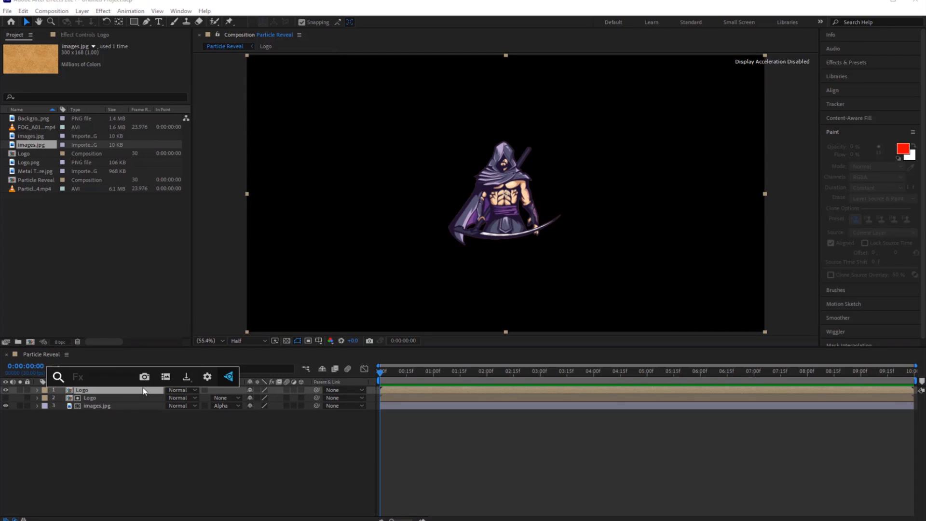
{"action": "type", "text": "fill"}
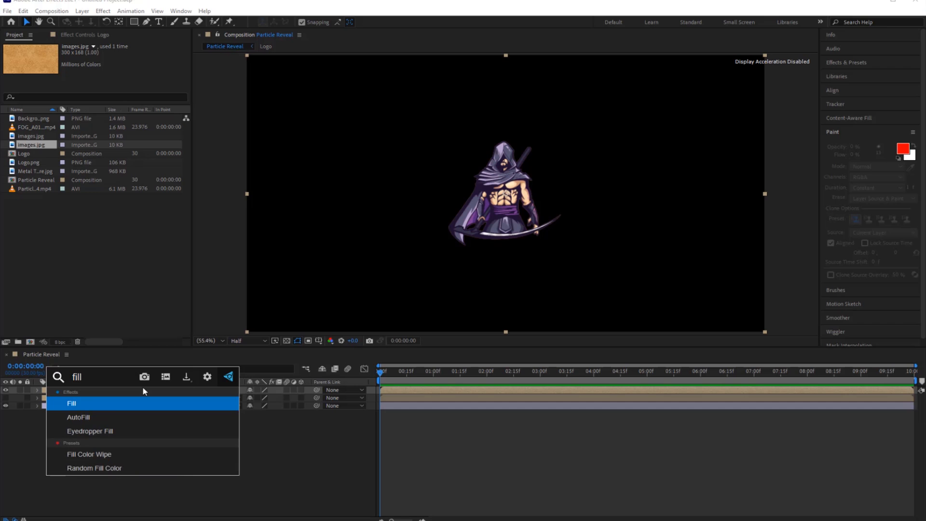
{"action": "left_click", "coordinate": [129, 400]}
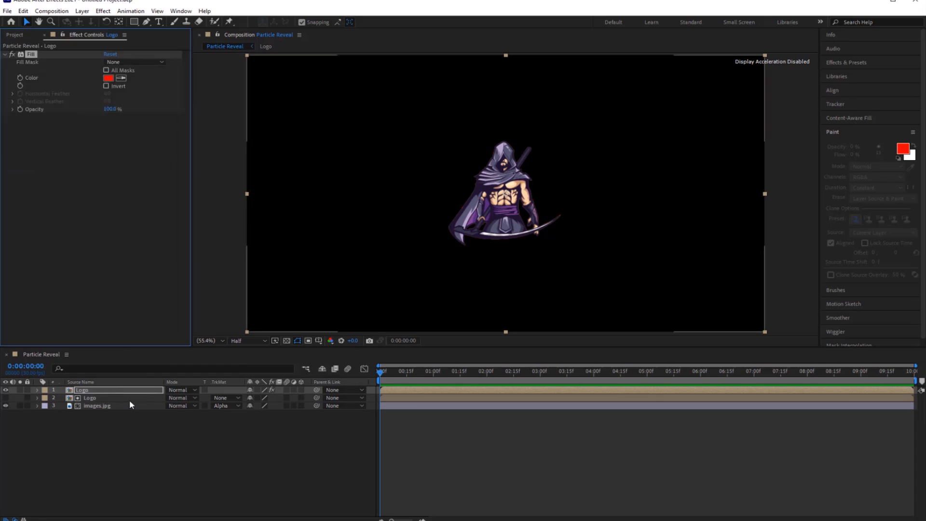
{"action": "left_click", "coordinate": [109, 79]}
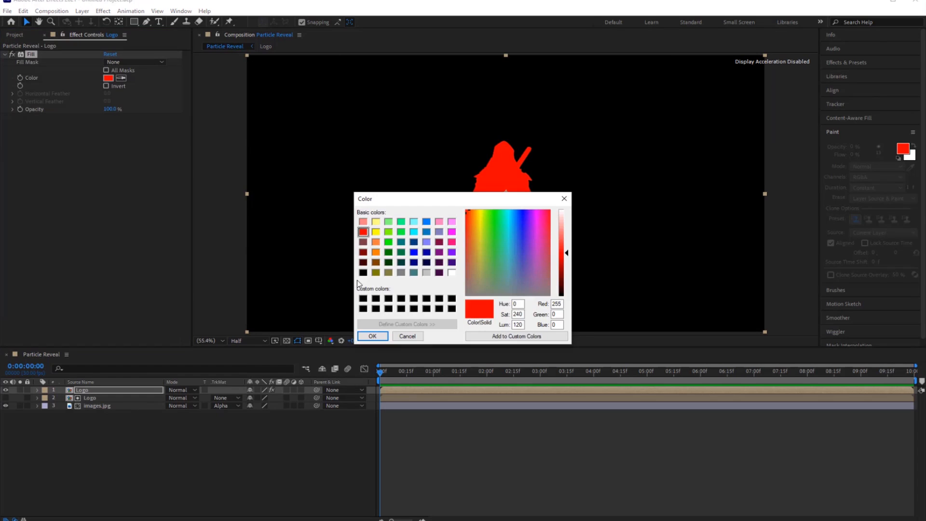
{"action": "left_click", "coordinate": [363, 299]}
{"action": "left_click", "coordinate": [372, 336]}
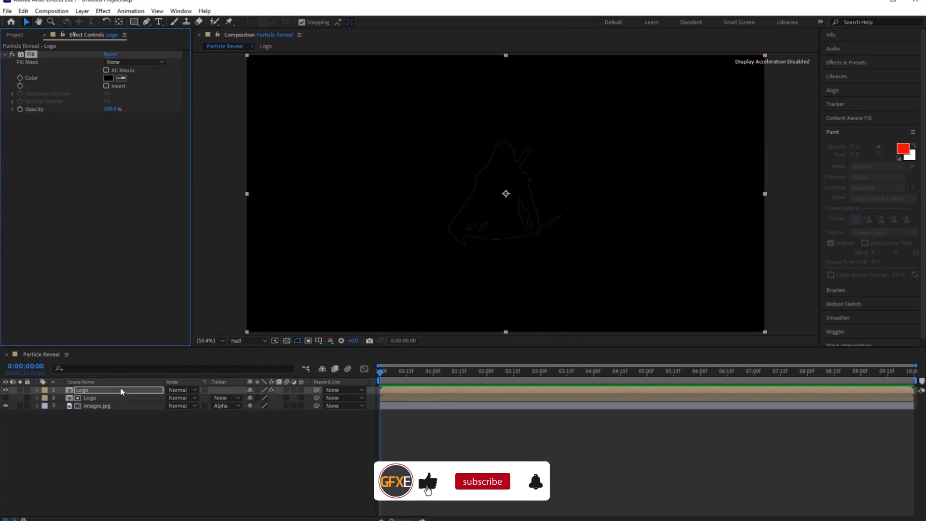
Apply Bevel Alpha to the top Logo layer and set its light angle to 125°.
{"action": "key", "text": "ctrl+space"}
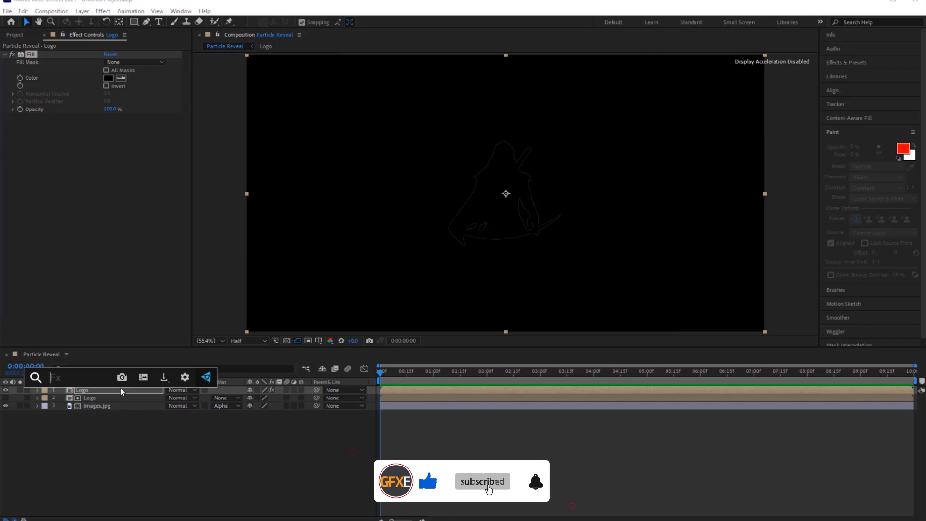
{"action": "type", "text": "beve"}
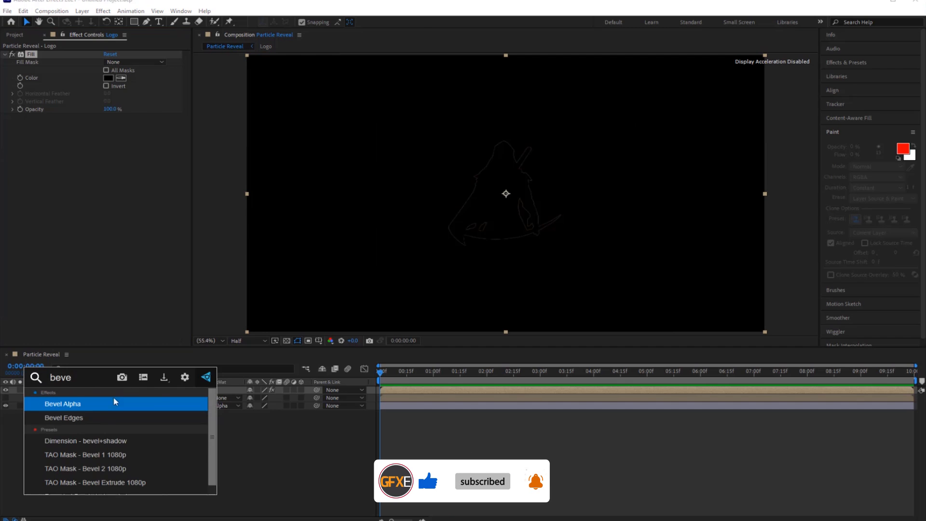
{"action": "left_click", "coordinate": [91, 404]}
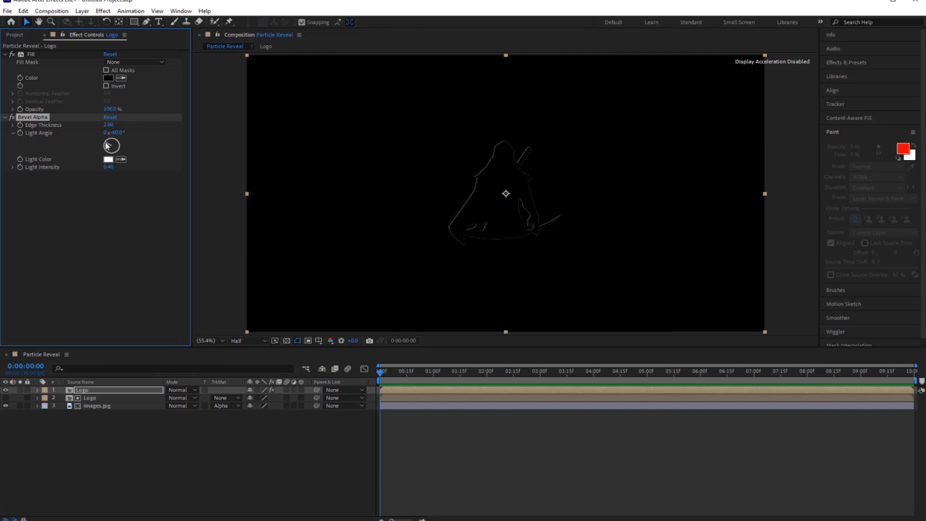
{"action": "left_click_drag", "start_coordinate": [109, 146], "coordinate": [111, 160]}
{"action": "key", "text": "Return"}
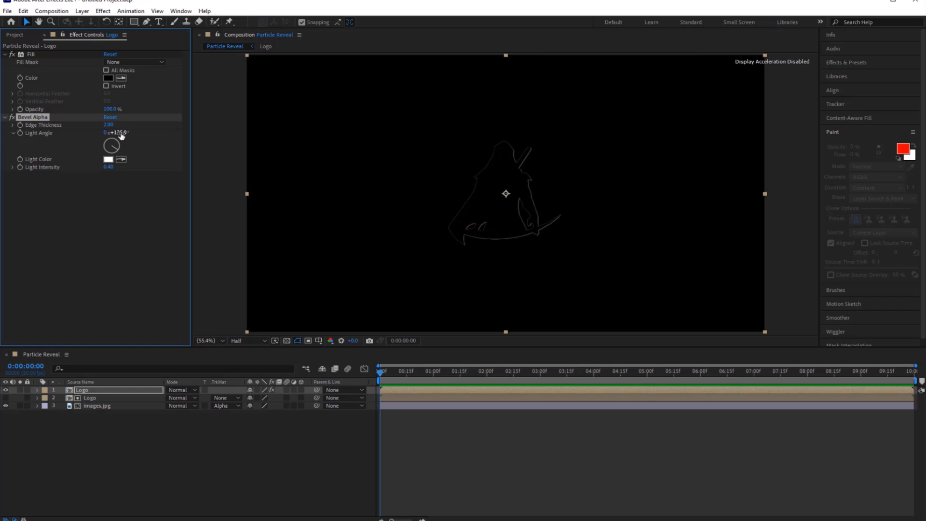
Set the Bevel Alpha edge thickness to 10 and raise its light intensity to about 0.72.
{"action": "left_click", "coordinate": [109, 125]}
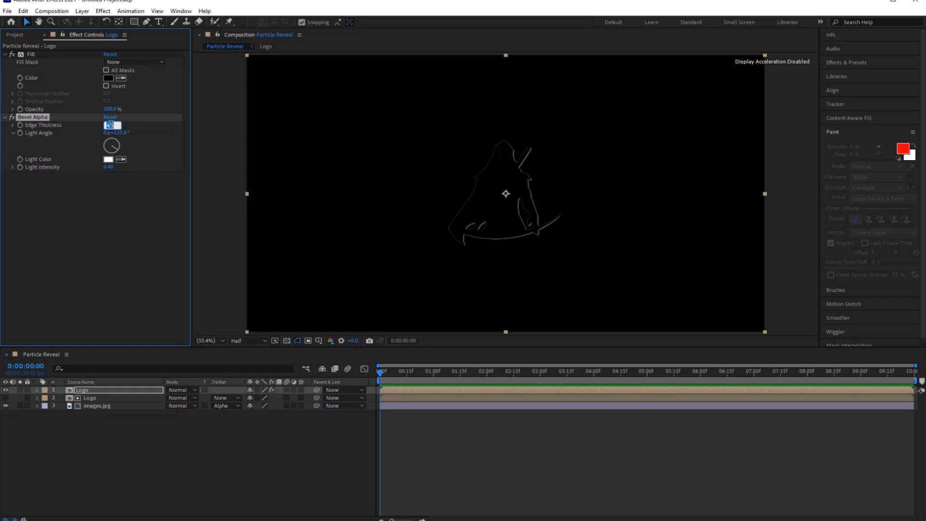
{"action": "key", "text": "Return"}
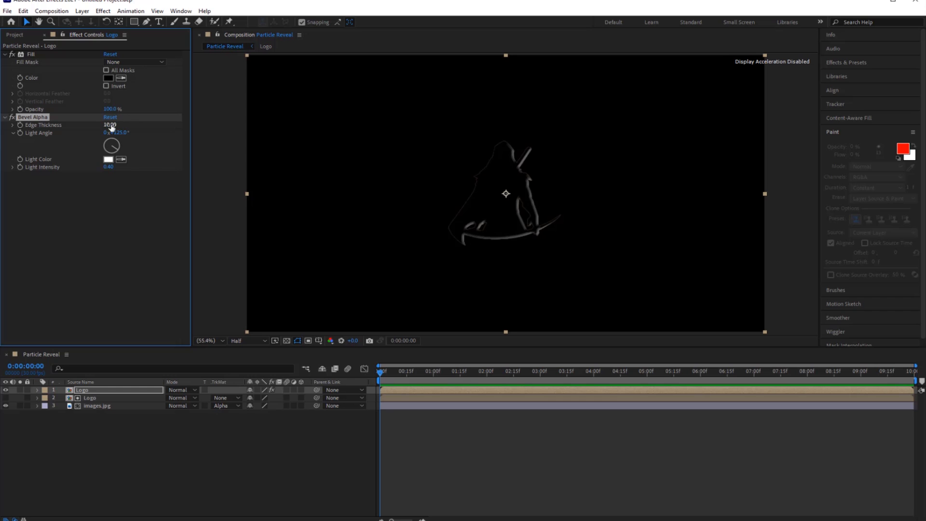
{"action": "left_click_drag", "start_coordinate": [108, 168], "coordinate": [124, 169]}
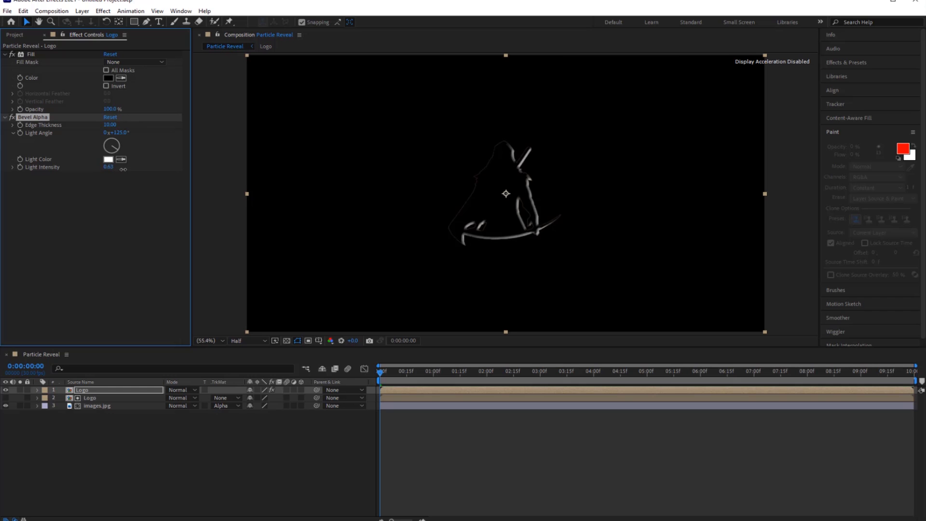
Duplicate the beveled Logo layer and set the copy's Bevel Alpha light angle to about 249°.
{"action": "left_click", "coordinate": [86, 391]}
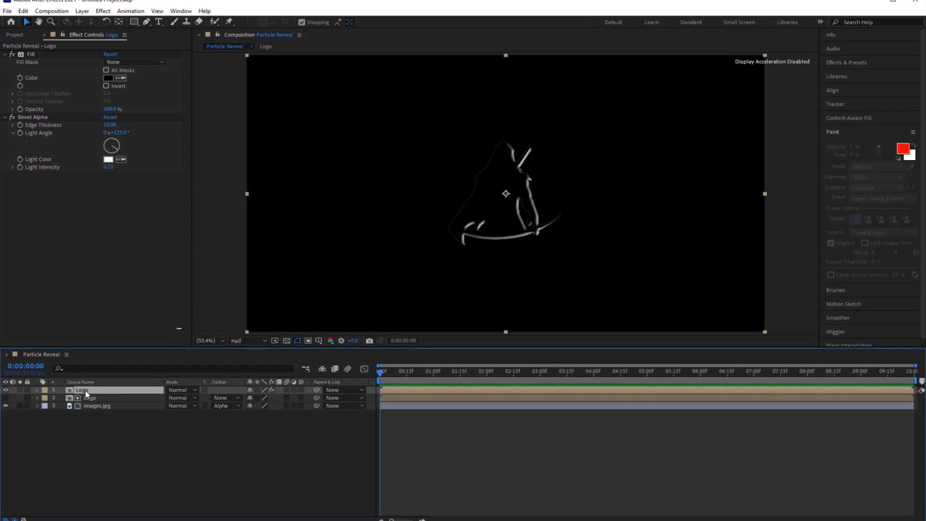
{"action": "key", "text": "ctrl+d"}
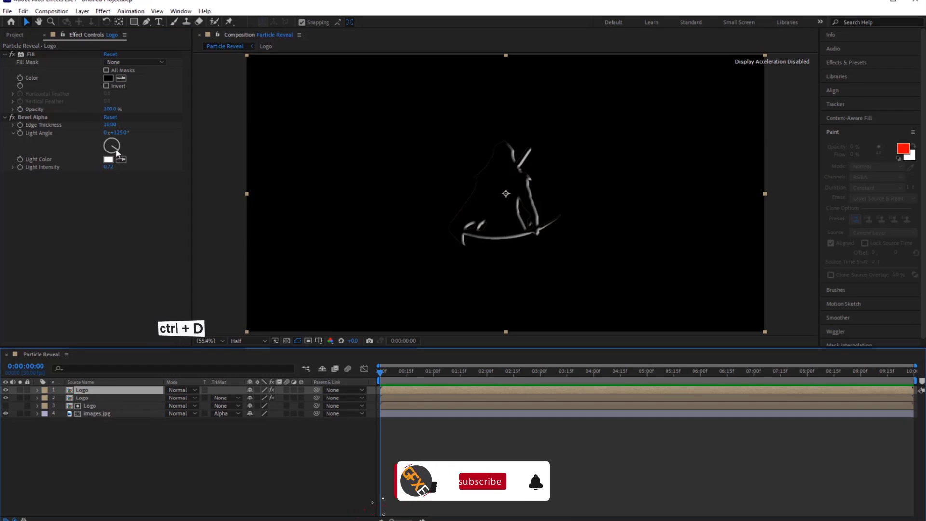
{"action": "mouse_move", "coordinate": [113, 148]}
{"action": "left_mouse_down"}
{"action": "mouse_move", "coordinate": [93, 144]}
{"action": "mouse_move", "coordinate": [103, 149]}
{"action": "left_mouse_up"}
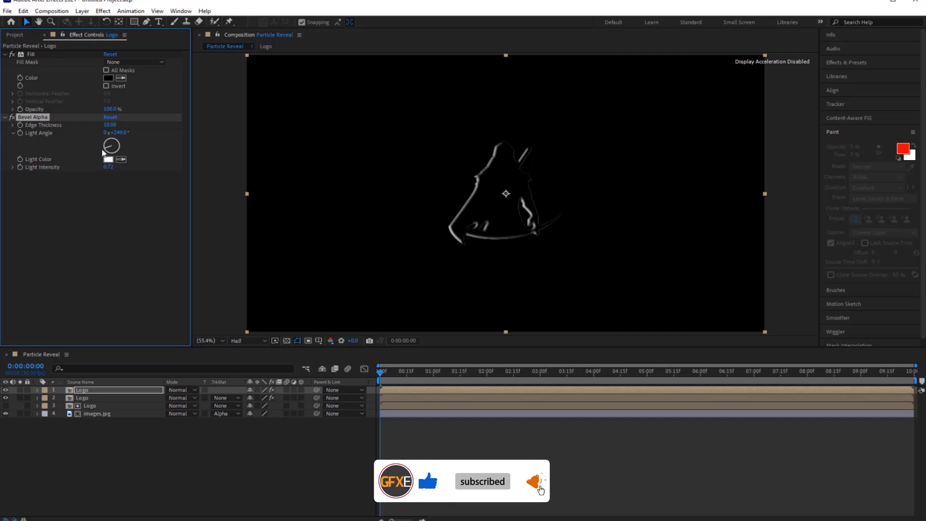
Pre-compose all four layers into a new composition named "Sand Logo".
{"action": "left_click_drag", "start_coordinate": [98, 438], "coordinate": [94, 395]}
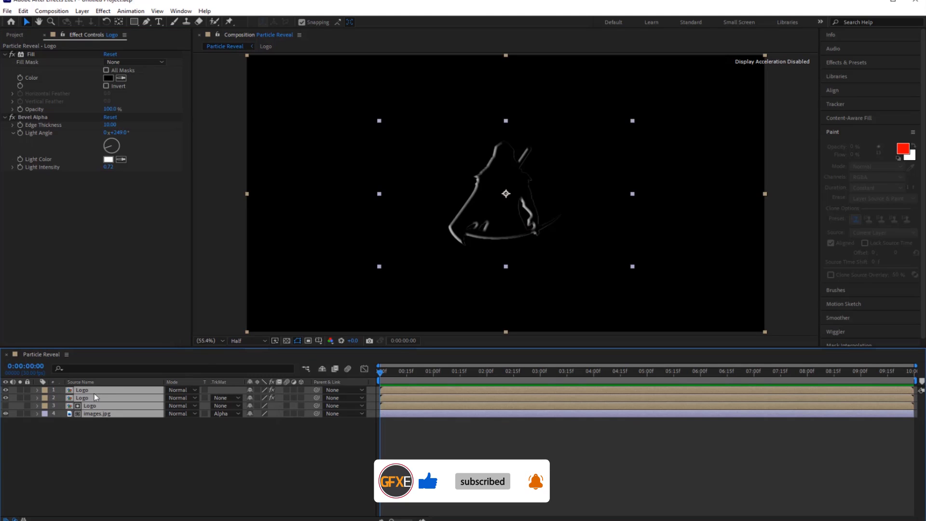
{"action": "right_click", "coordinate": [98, 393]}
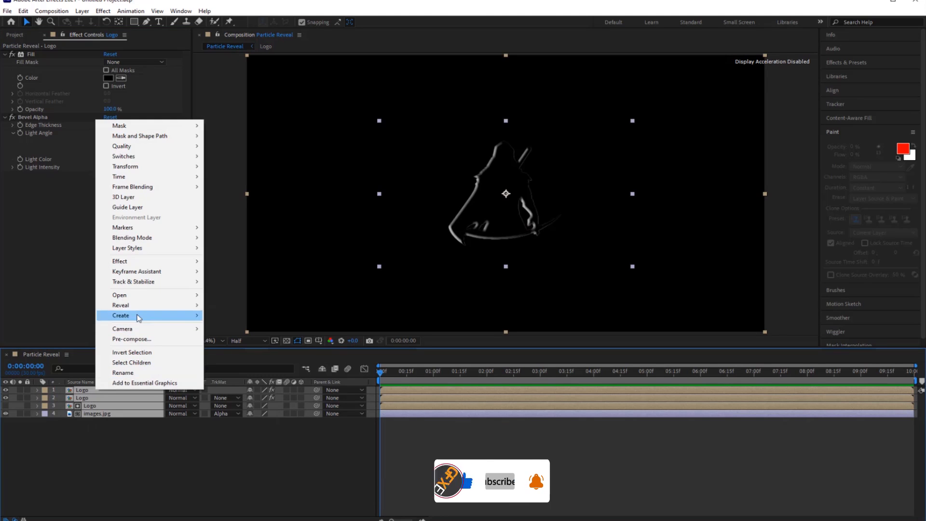
{"action": "left_click", "coordinate": [138, 339]}
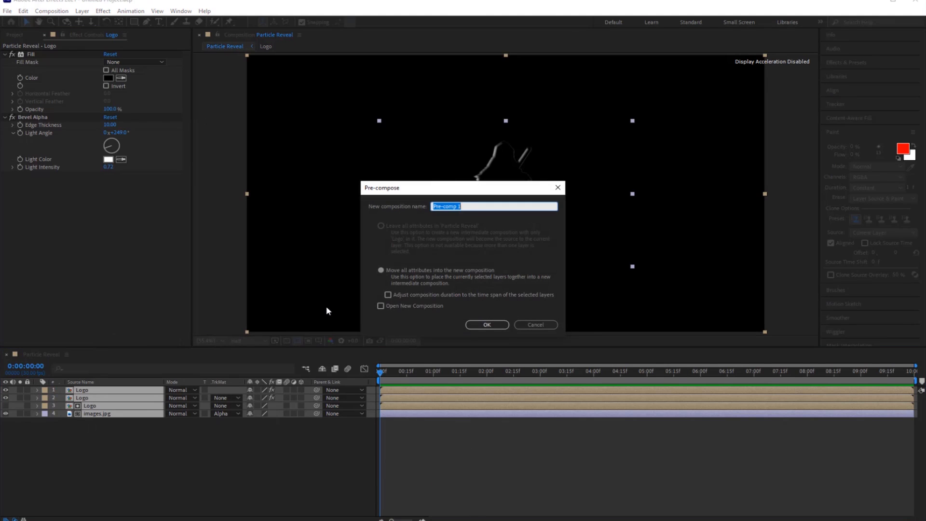
{"action": "type", "text": "Sand Logo"}
{"action": "key", "text": "Return"}
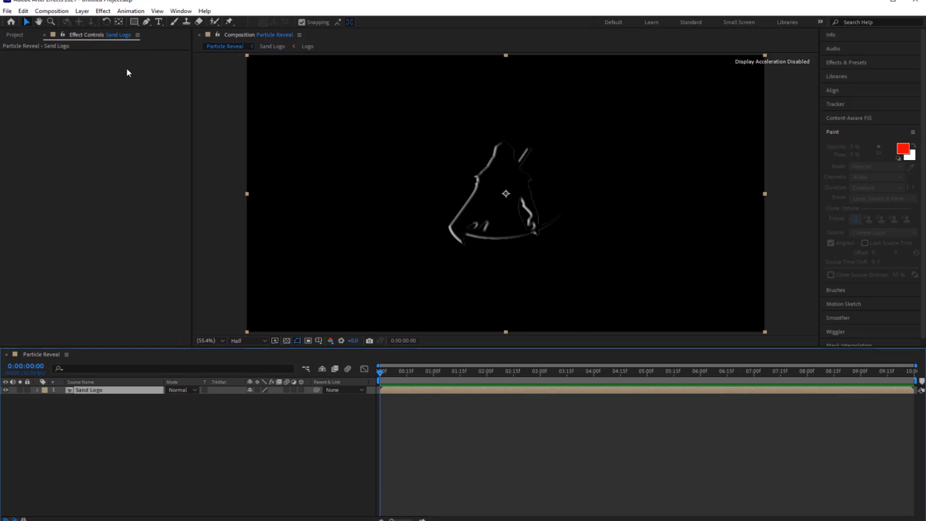
Draw a tall, narrow rectangular mask on the Sand Logo layer and place it tilted diagonally at the logo's upper right.
{"action": "left_click", "coordinate": [135, 22]}
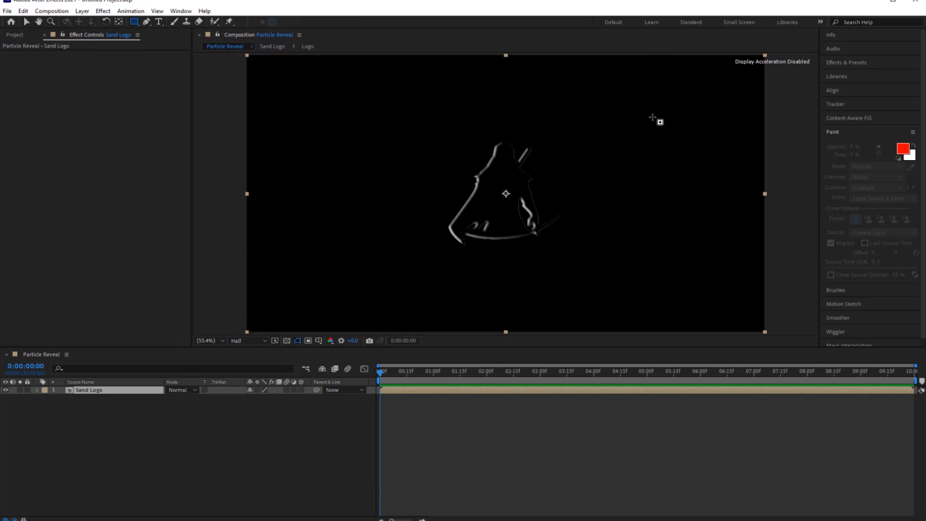
{"action": "left_click_drag", "start_coordinate": [649, 116], "coordinate": [679, 294]}
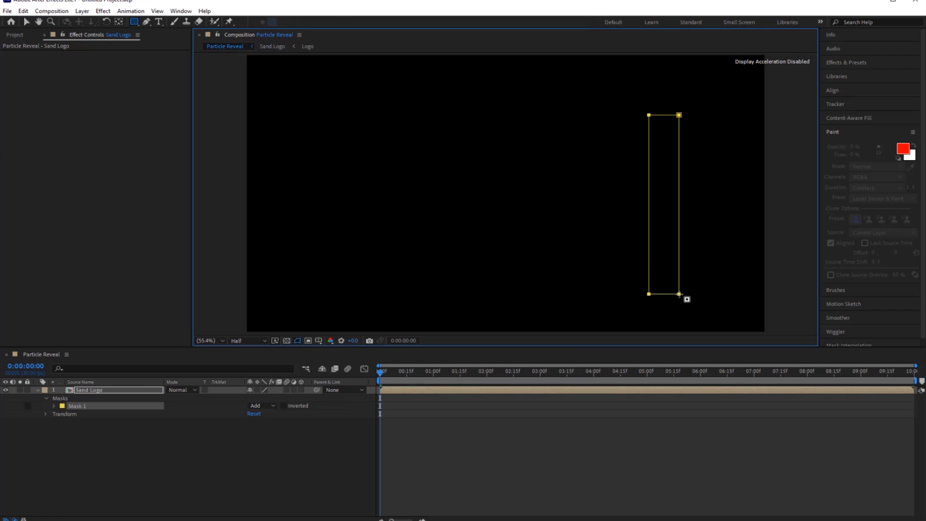
{"action": "key", "text": "v"}
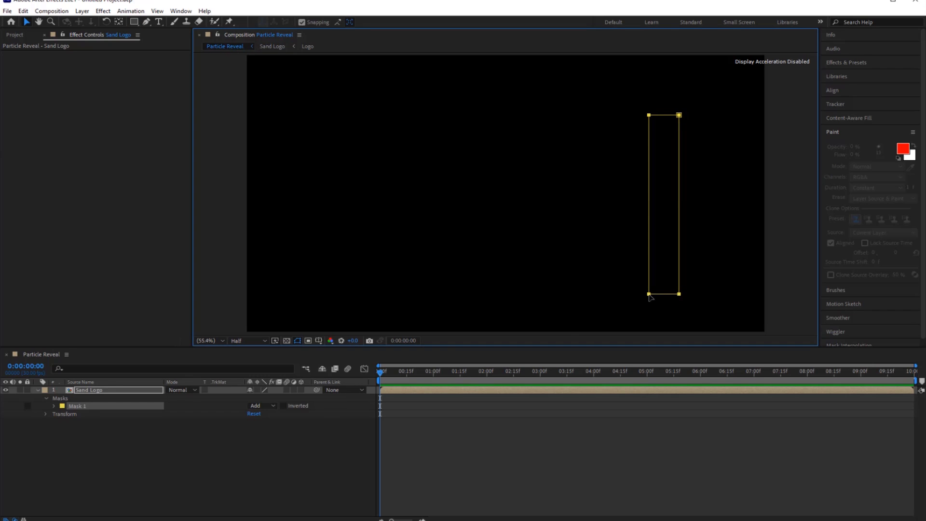
{"action": "left_click_drag", "start_coordinate": [684, 301], "coordinate": [731, 281]}
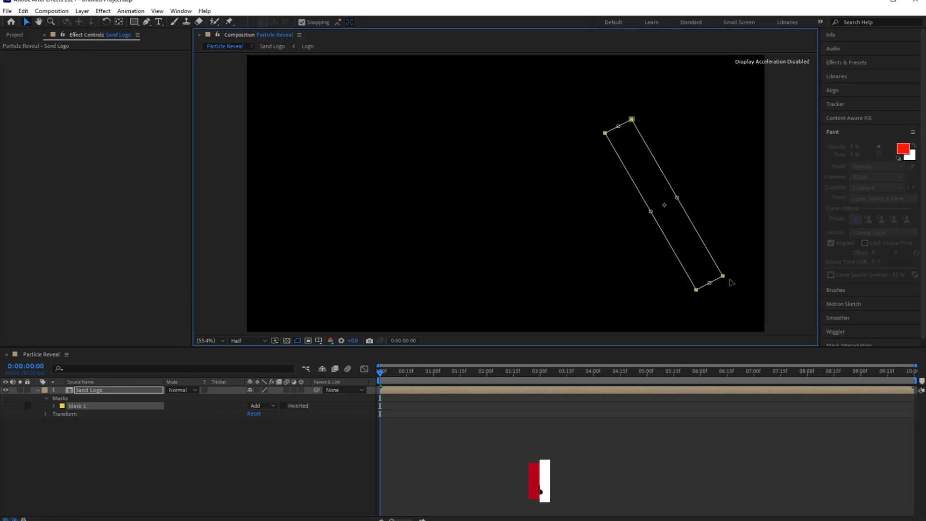
{"action": "left_click_drag", "start_coordinate": [684, 240], "coordinate": [635, 184]}
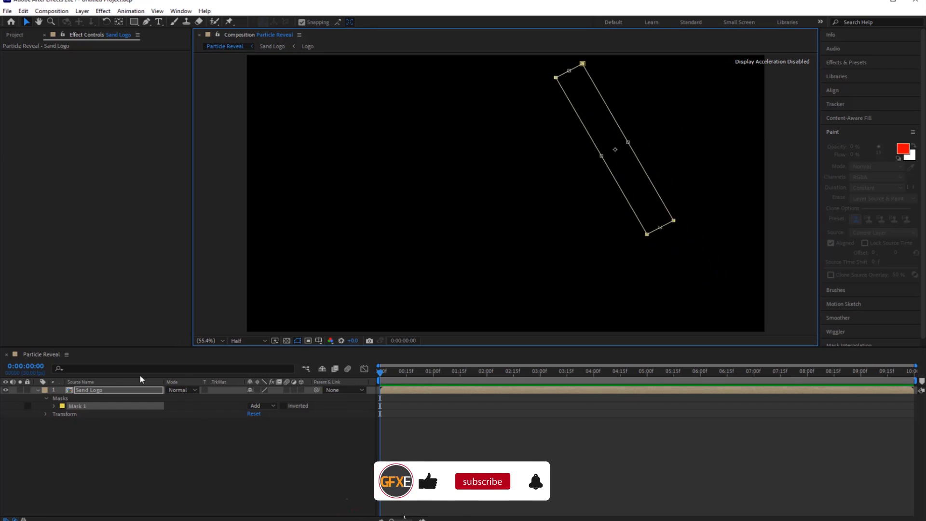
In the Sand Logo composition, set the blending mode of the two beveled Logo layers to Screen.
{"action": "double_click", "coordinate": [77, 390]}
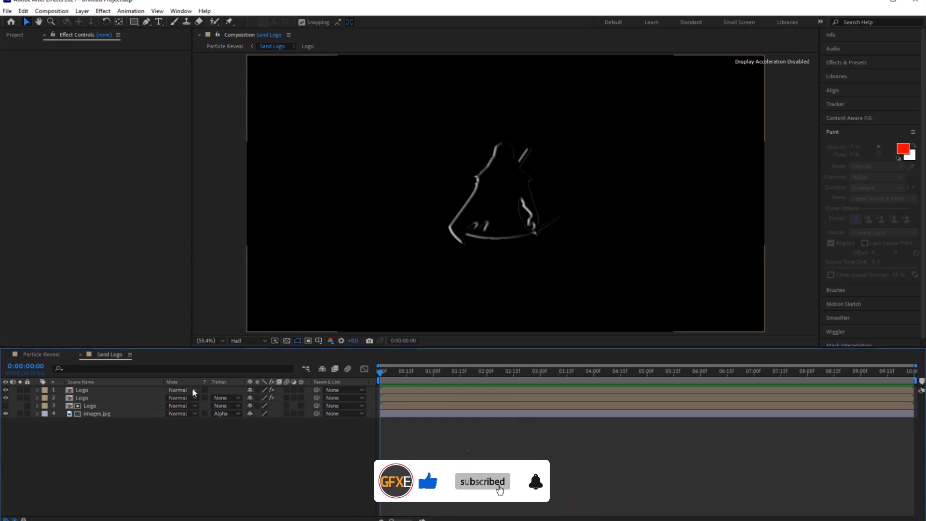
{"action": "left_click", "coordinate": [193, 399]}
{"action": "left_click", "coordinate": [193, 398]}
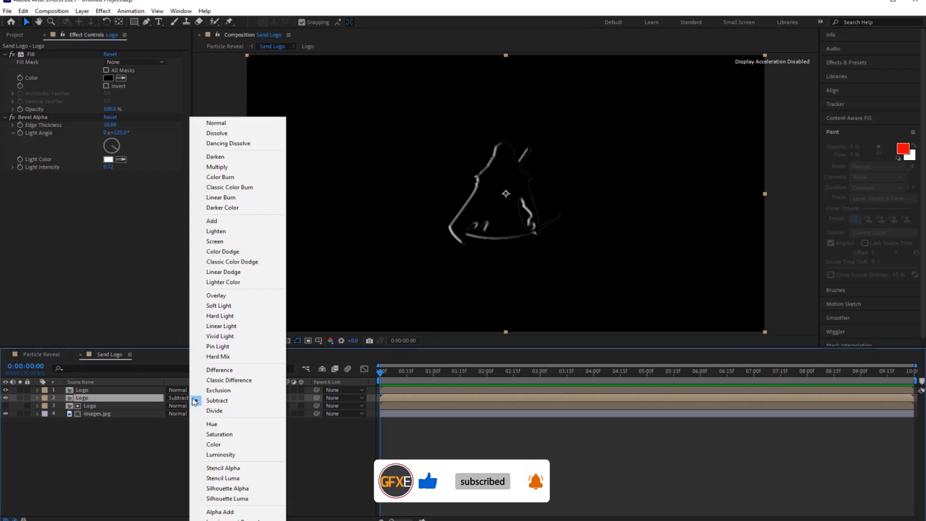
{"action": "left_click", "coordinate": [226, 242]}
{"action": "left_click", "coordinate": [193, 390]}
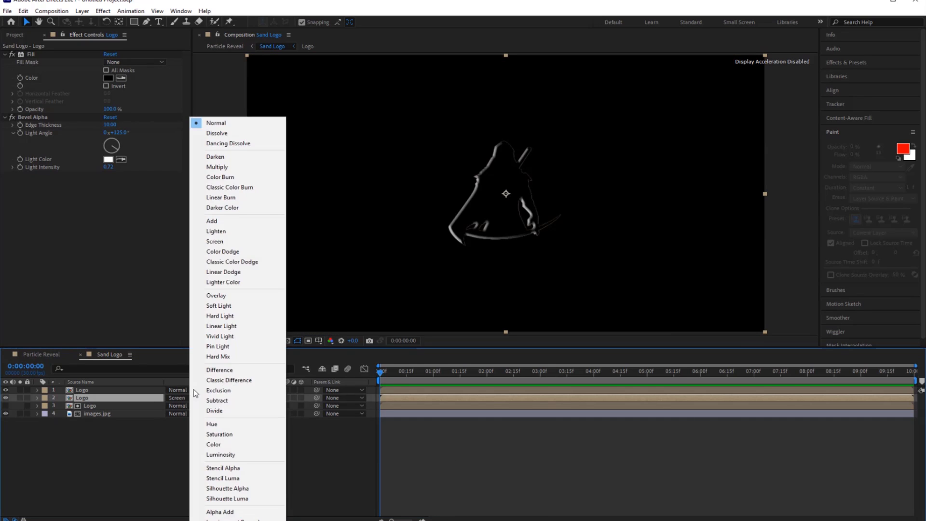
{"action": "left_click", "coordinate": [220, 244]}
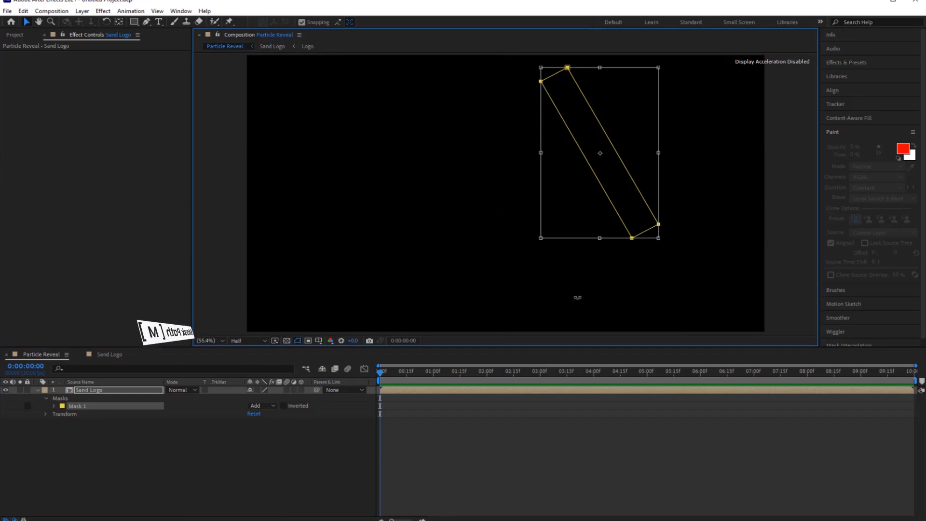
Keyframe the Sand Logo layer's Mask Path at 0:00, then at 6:00 move the mask past the logo's lower left, and preview the sweep.
{"action": "key", "text": "m"}
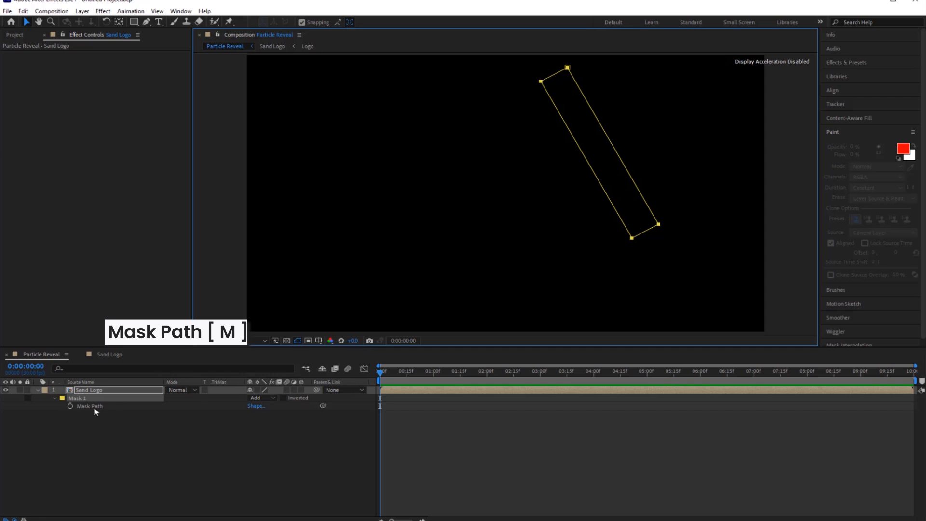
{"action": "left_click", "coordinate": [71, 406]}
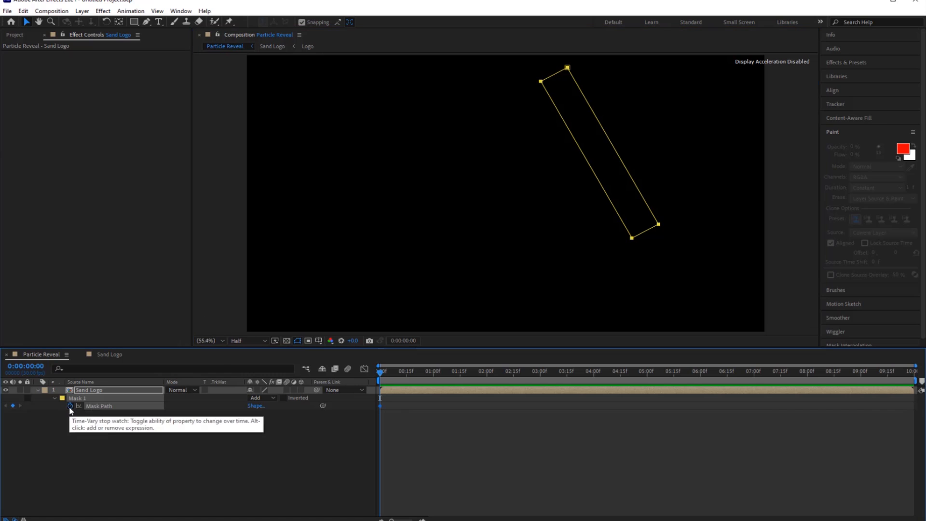
{"action": "left_click_drag", "start_coordinate": [379, 375], "coordinate": [700, 376]}
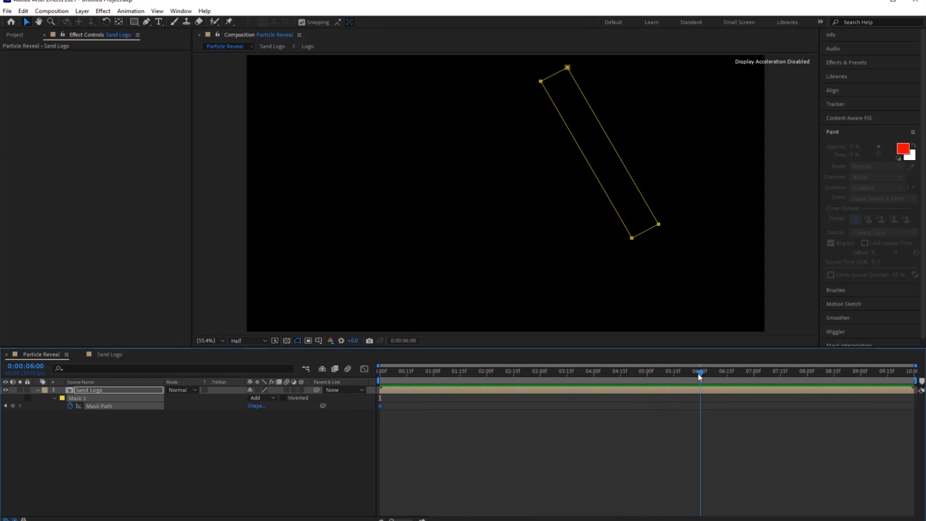
{"action": "left_click_drag", "start_coordinate": [618, 181], "coordinate": [544, 214]}
{"action": "double_click", "coordinate": [633, 243]}
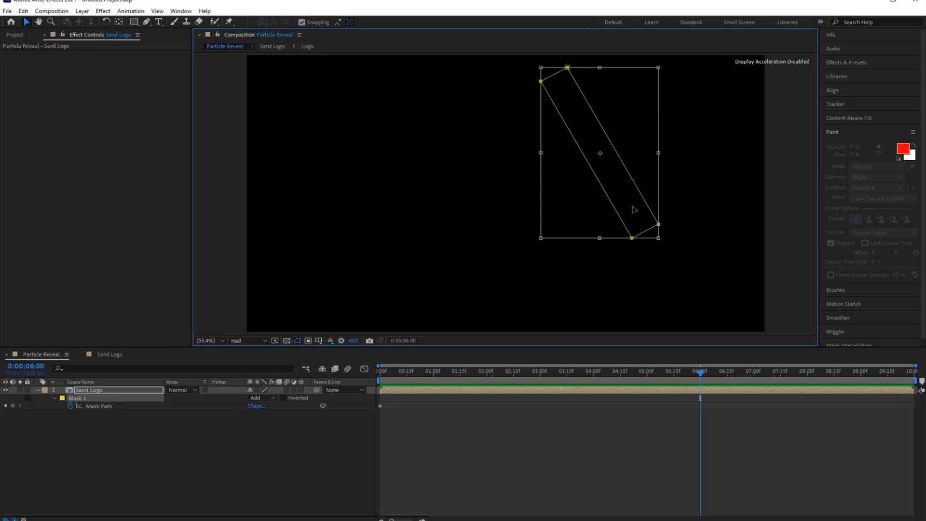
{"action": "left_click_drag", "start_coordinate": [634, 209], "coordinate": [453, 281]}
{"action": "left_click_drag", "start_coordinate": [700, 371], "coordinate": [233, 470]}
{"action": "key", "text": "space"}
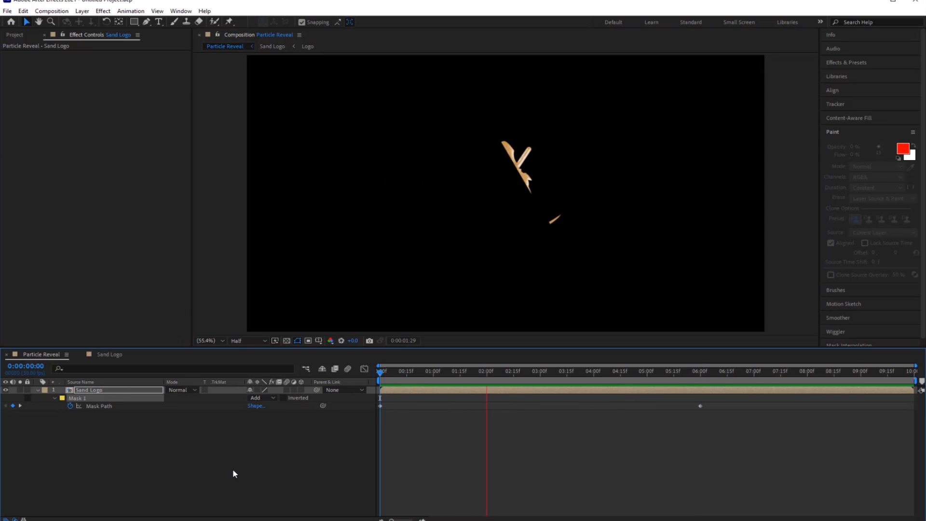
{"action": "key", "text": "space"}
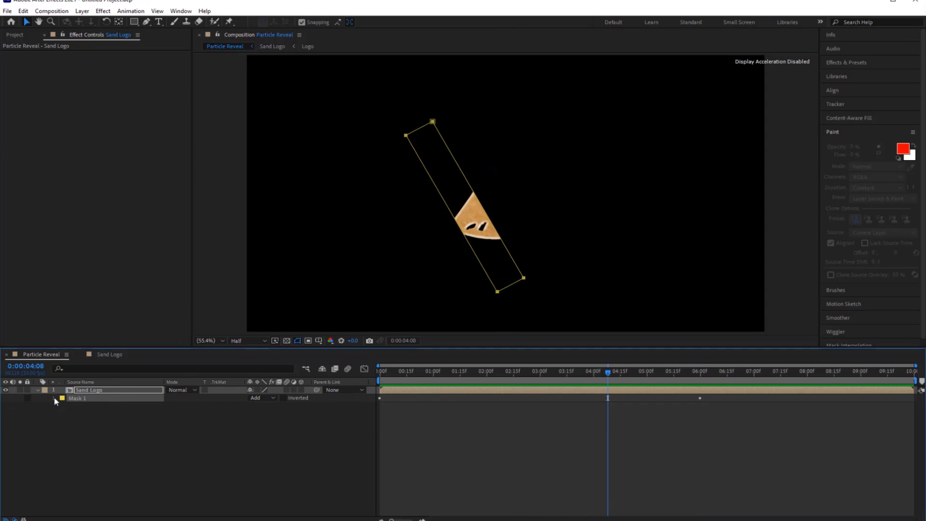
Set Mask 1's feather to 20 pixels and its expansion to -15 pixels, and preview the softened reveal from the start.
{"action": "left_click", "coordinate": [54, 398]}
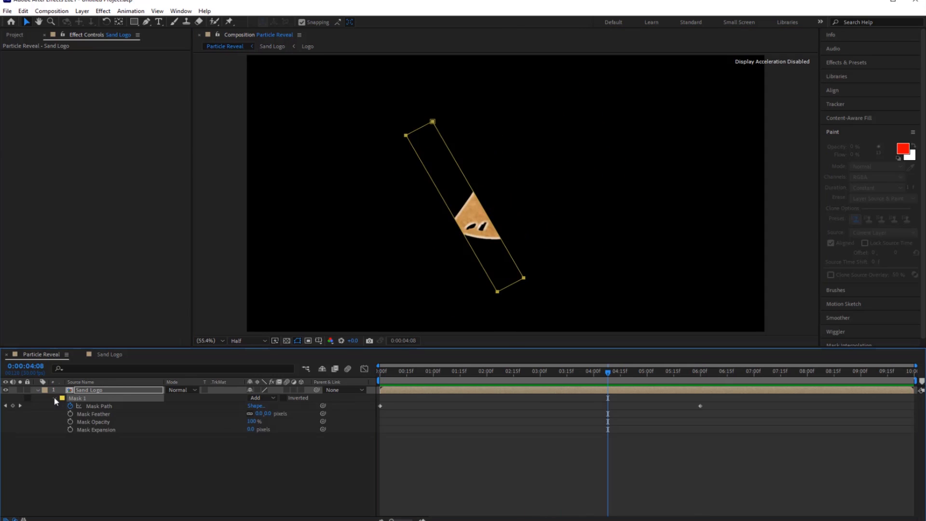
{"action": "left_click", "coordinate": [259, 413]}
{"action": "type", "text": "20"}
{"action": "key", "text": "Return"}
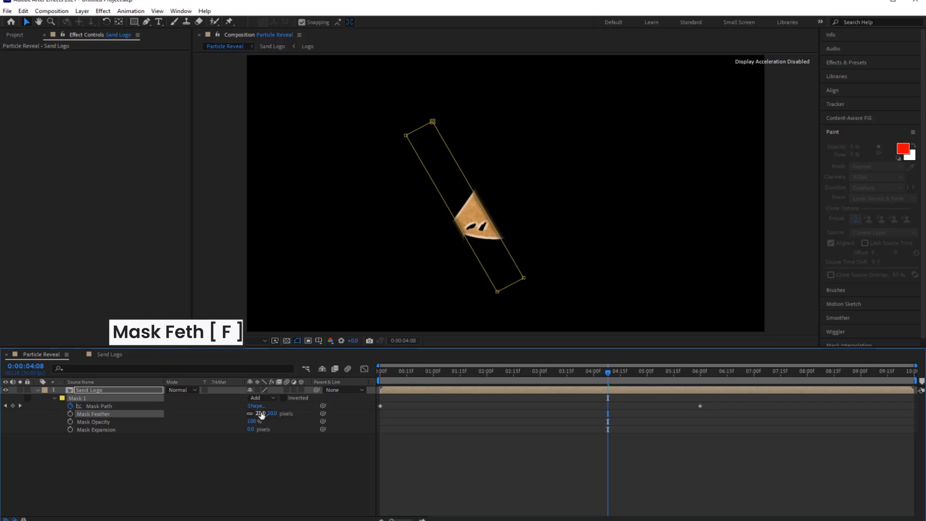
{"action": "left_click", "coordinate": [248, 430]}
{"action": "type", "text": "-15"}
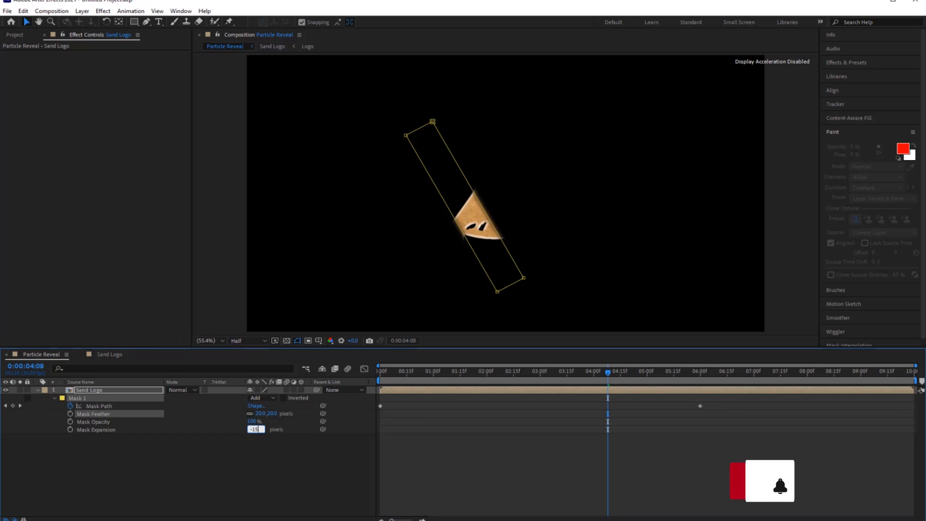
{"action": "key", "text": "Return"}
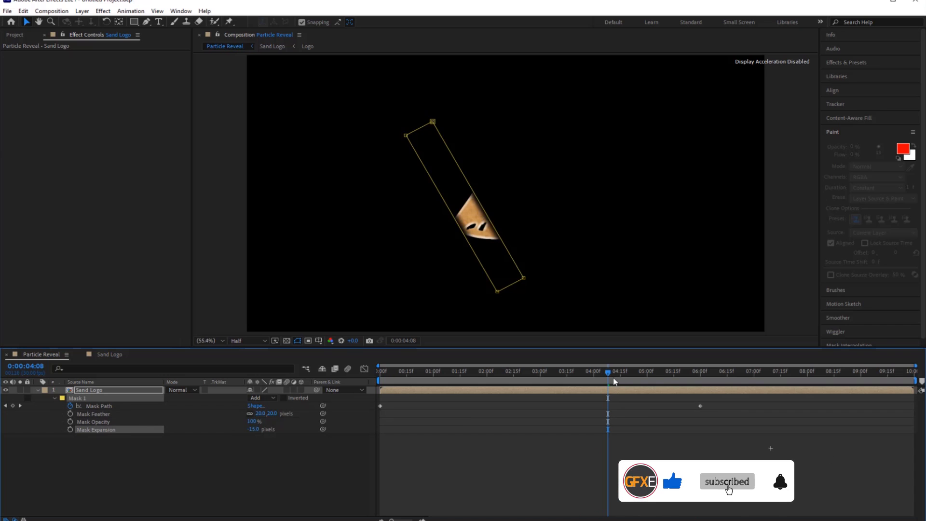
{"action": "key", "text": "Home"}
{"action": "key", "text": "space"}
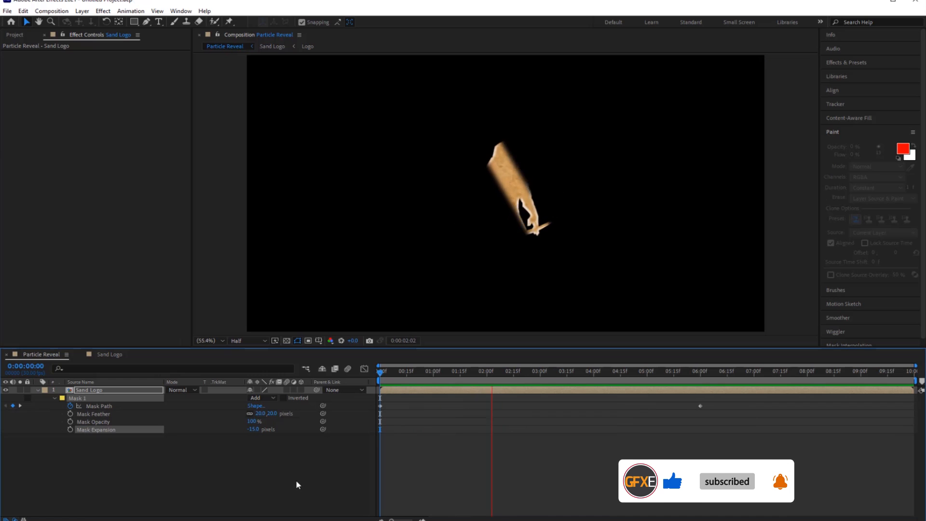
{"action": "key", "text": "space"}
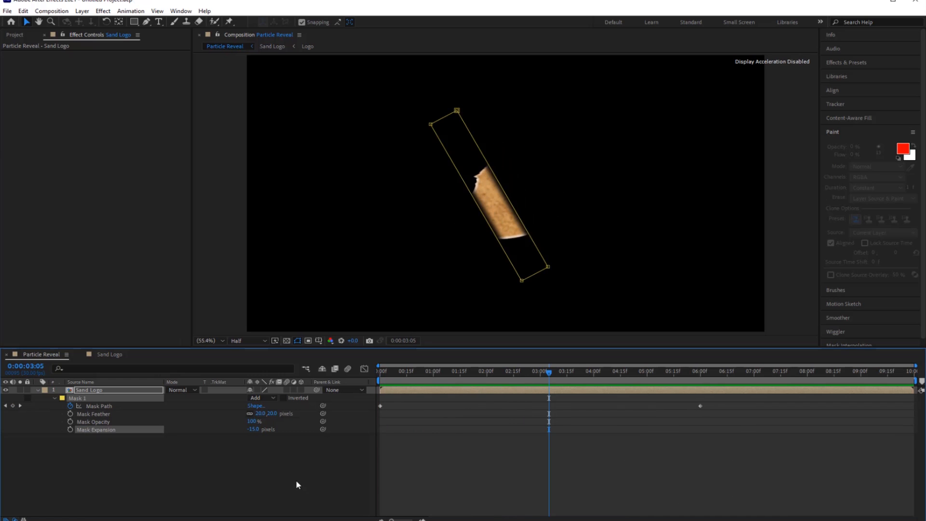
Create a new 1920 × 1080, 30 fps, 10-second composition named "Main Comp".
{"action": "left_click", "coordinate": [52, 11]}
{"action": "left_click", "coordinate": [92, 24]}
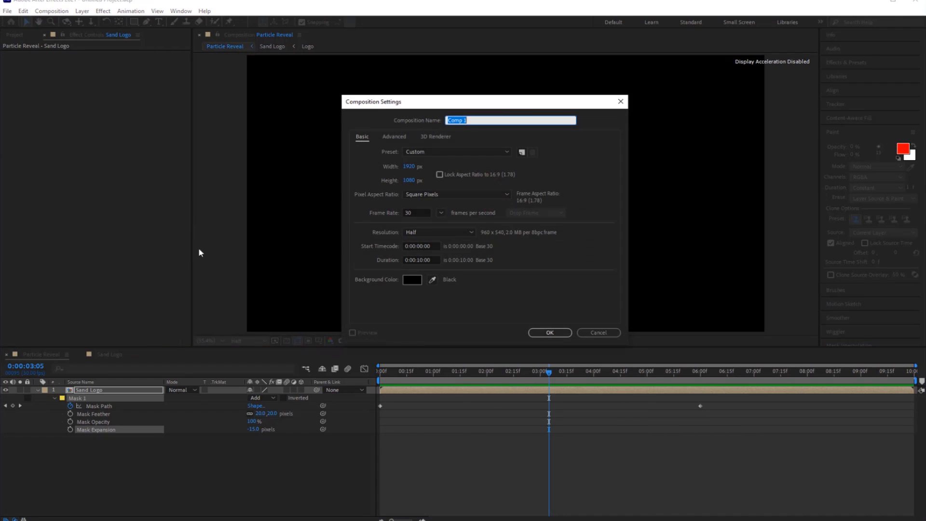
{"action": "type", "text": "Main"}
{"action": "left_click", "coordinate": [562, 332]}
Add the Particle Reveal composition to Main Comp as a 3D layer and place Background.png beneath it.
{"action": "left_click", "coordinate": [19, 35]}
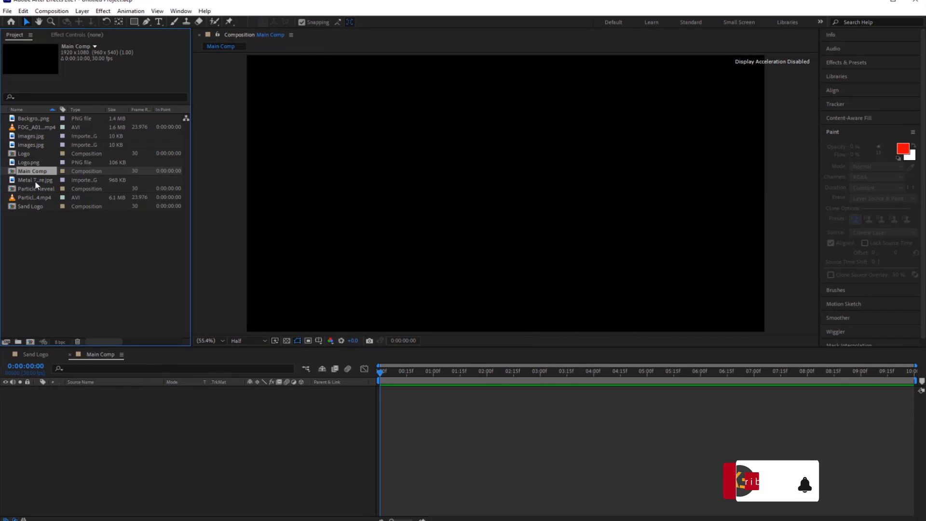
{"action": "left_click_drag", "start_coordinate": [36, 189], "coordinate": [95, 422]}
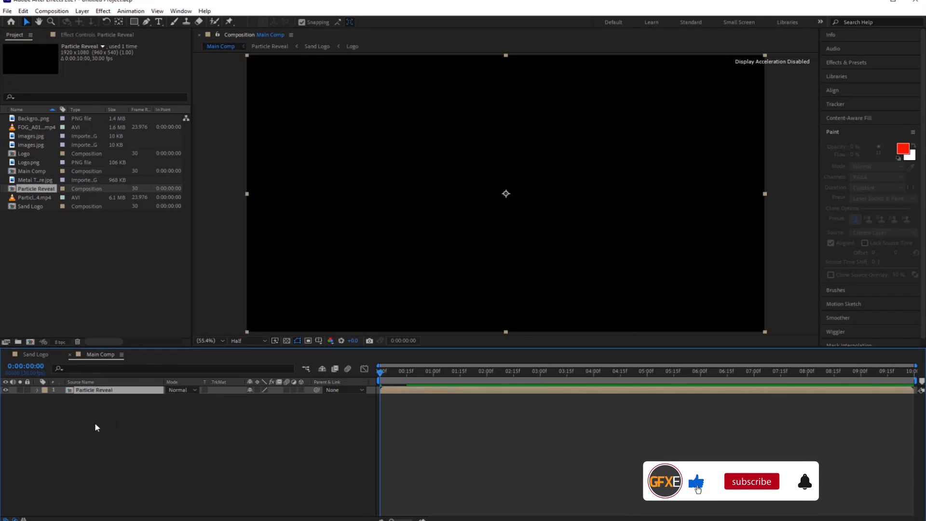
{"action": "left_click", "coordinate": [301, 390]}
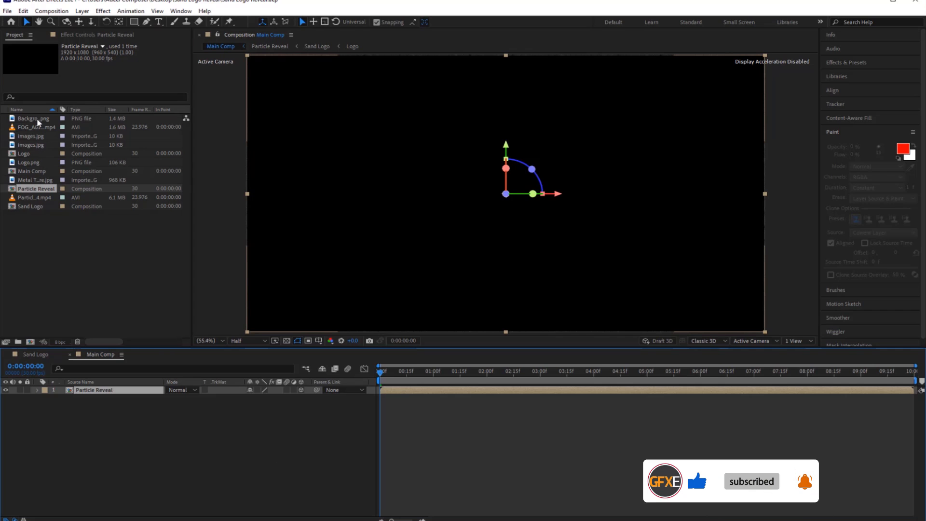
{"action": "left_click_drag", "start_coordinate": [38, 122], "coordinate": [114, 440]}
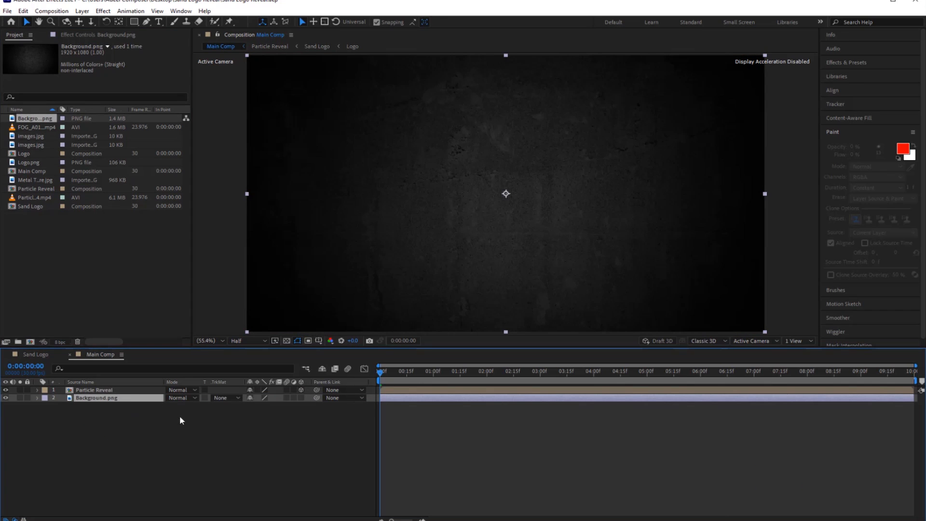
Create a 1920 × 1080 solid named "Particular" in Main Comp.
{"action": "right_click", "coordinate": [129, 461]}
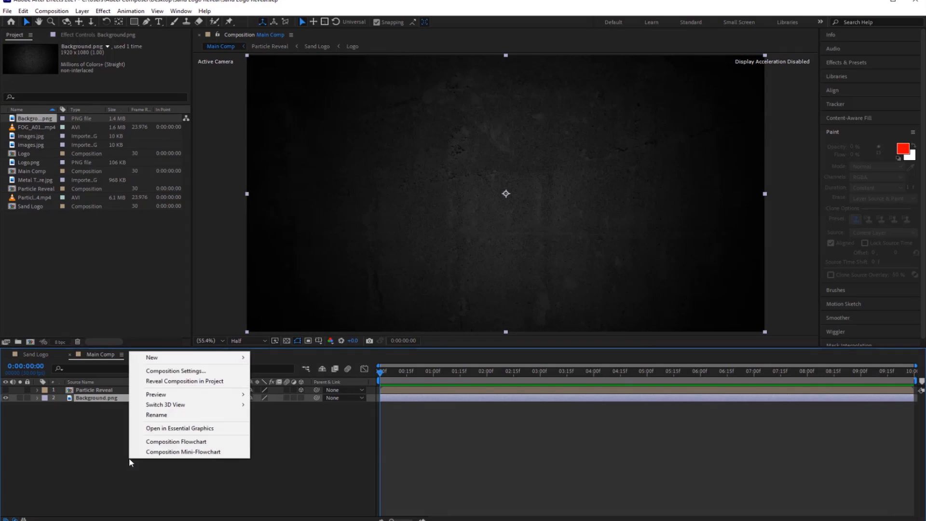
{"action": "mouse_move", "coordinate": [184, 362]}
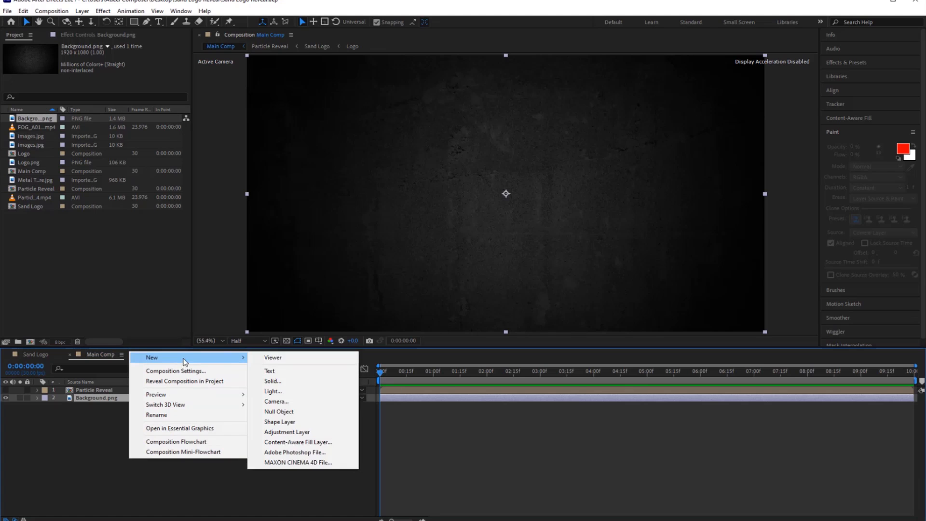
{"action": "left_click", "coordinate": [285, 381]}
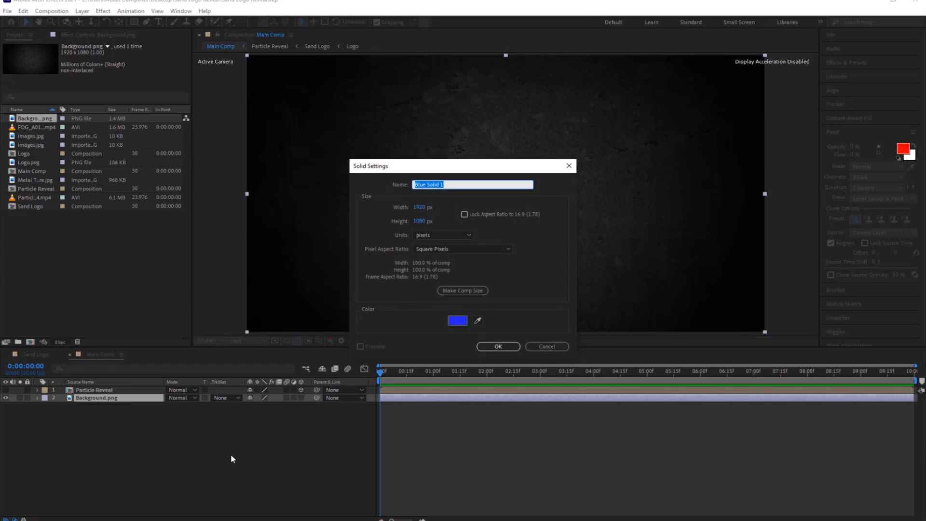
{"action": "type", "text": "Particular"}
{"action": "key", "text": "Return"}
Apply the Trapcode Particular effect to the Particular solid.
{"action": "key", "text": "ctrl+space"}
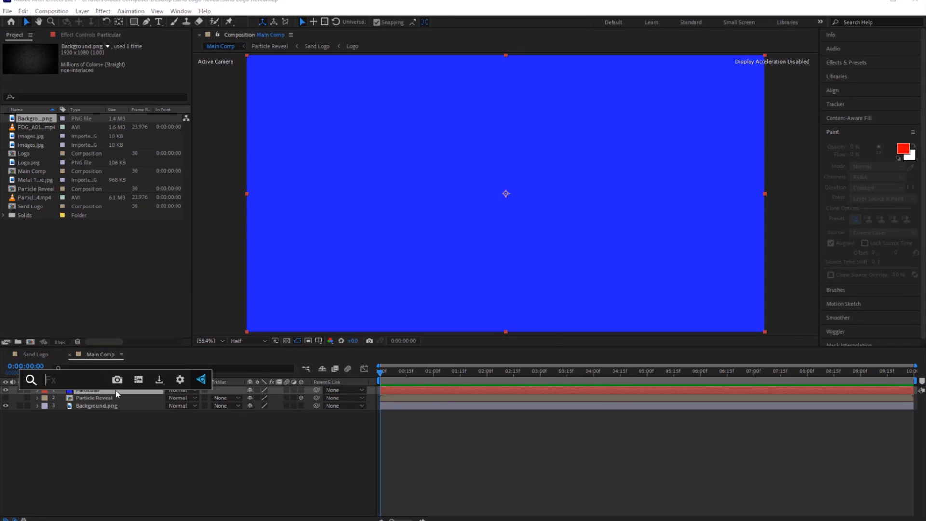
{"action": "type", "text": "Parti"}
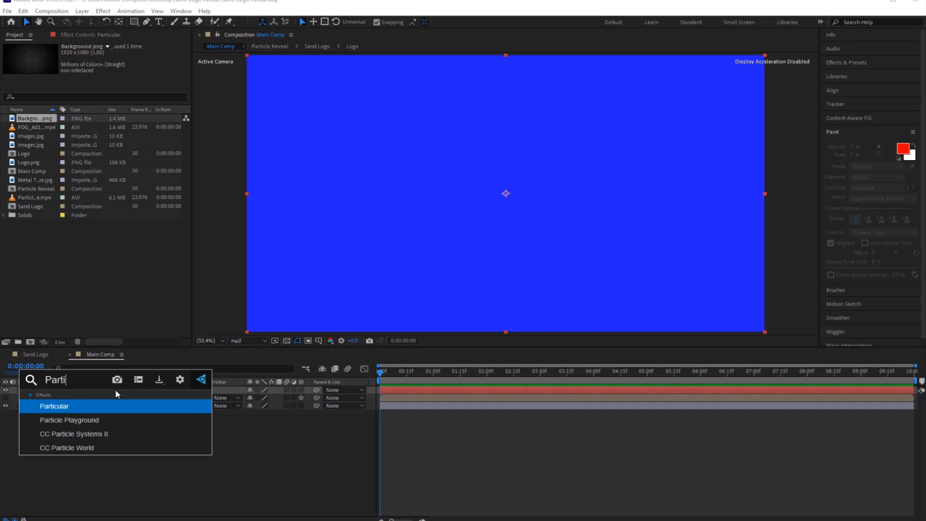
{"action": "type", "text": "cula"}
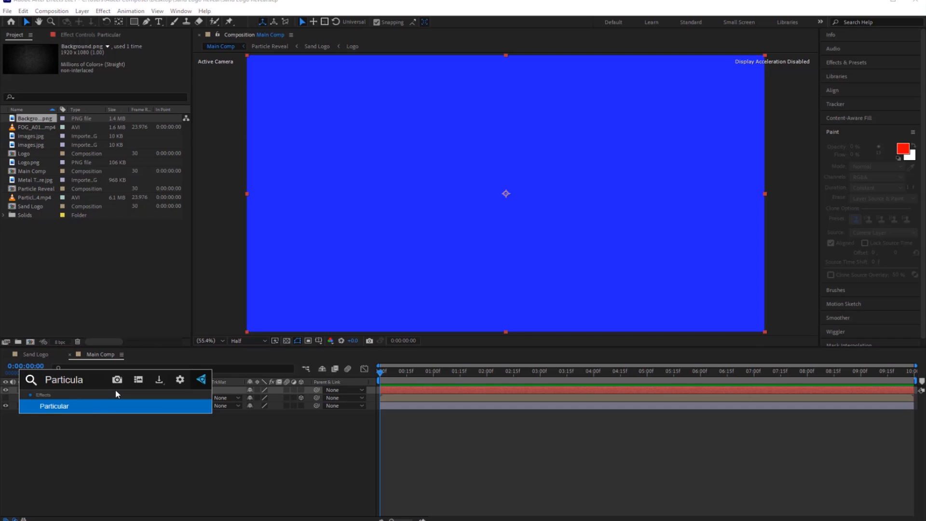
{"action": "left_click", "coordinate": [88, 405]}
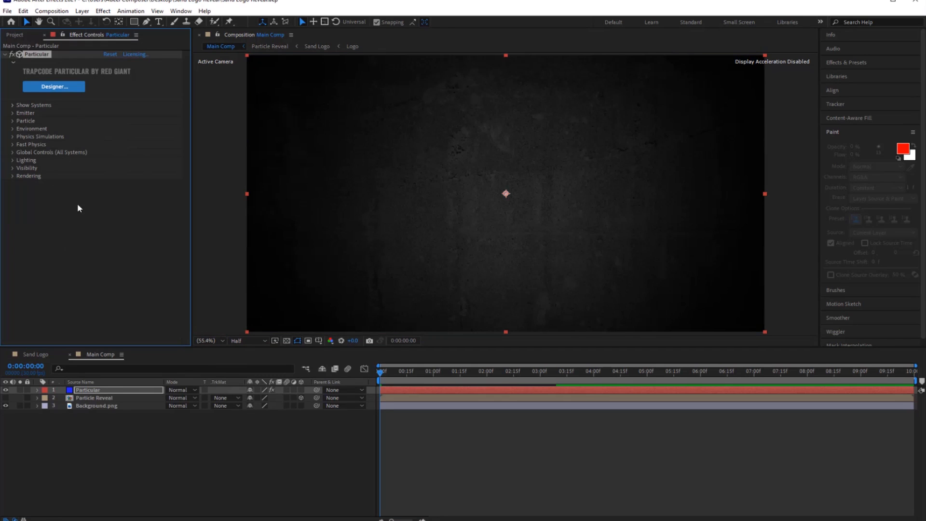
At 0:00:00:29, set Particular's Emitter Type to Layer.
{"action": "left_click_drag", "start_coordinate": [384, 375], "coordinate": [429, 376]}
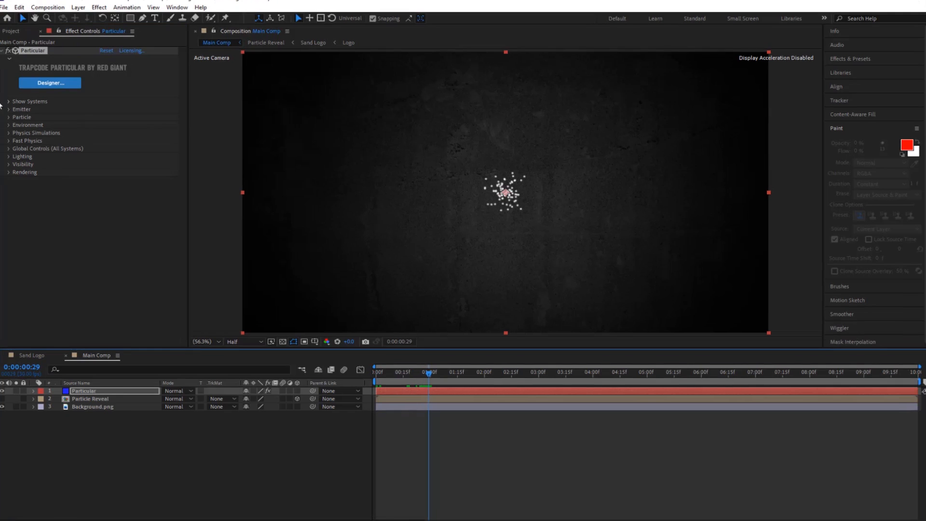
{"action": "left_click", "coordinate": [9, 109]}
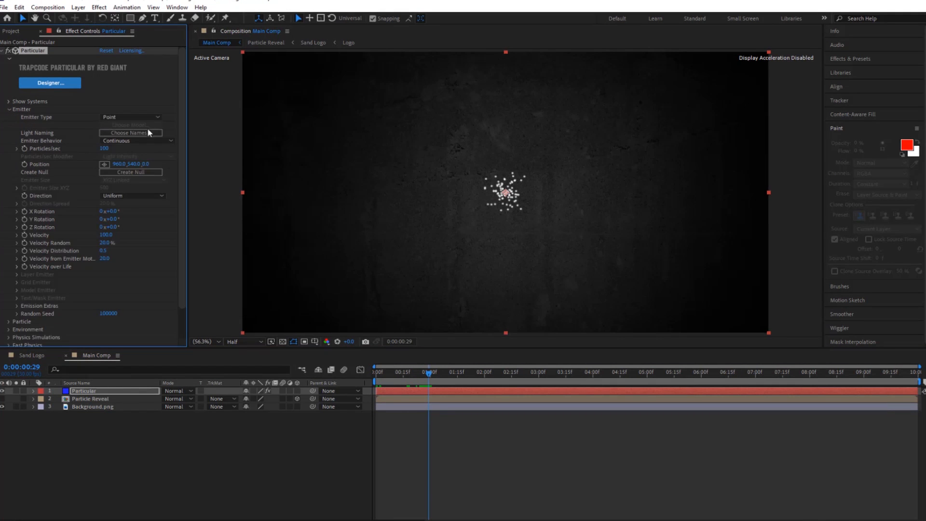
{"action": "left_click", "coordinate": [160, 118]}
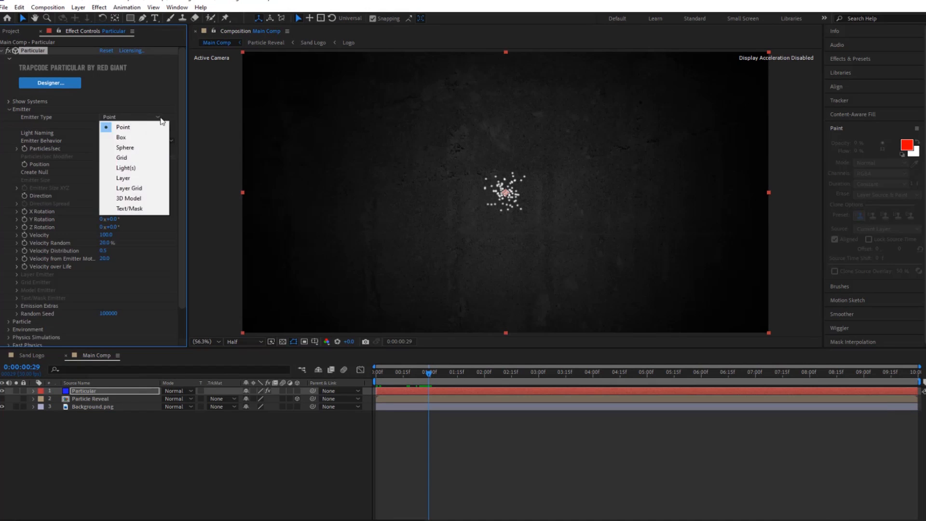
{"action": "left_click", "coordinate": [123, 178]}
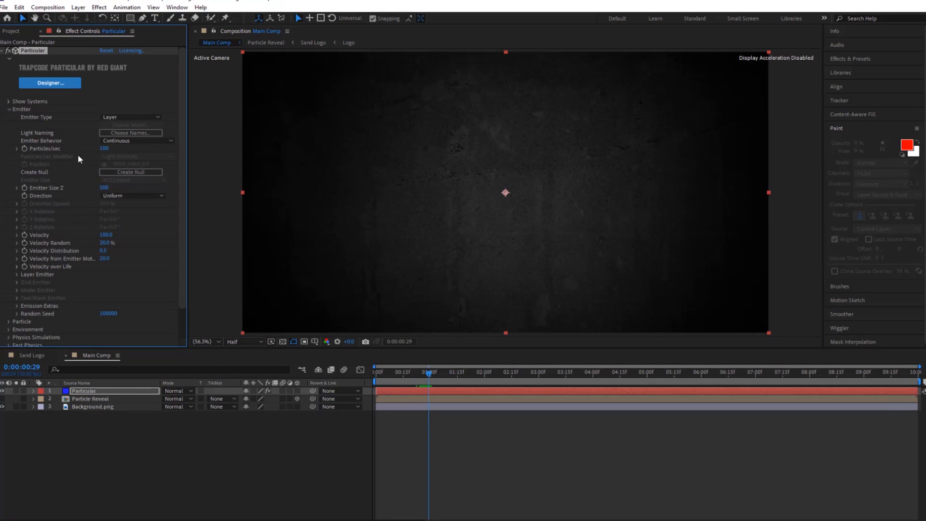
Animate Particular's Particles/sec with a keyframe of 0, followed by 100000 at 0:00:01:02.
{"action": "type", "text": "0"}
{"action": "left_click", "coordinate": [433, 373]}
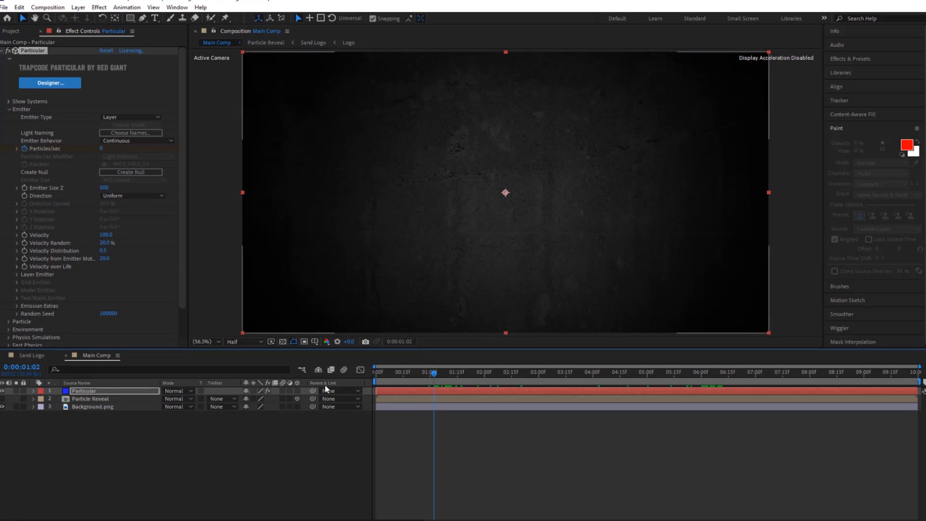
{"action": "left_click", "coordinate": [102, 149]}
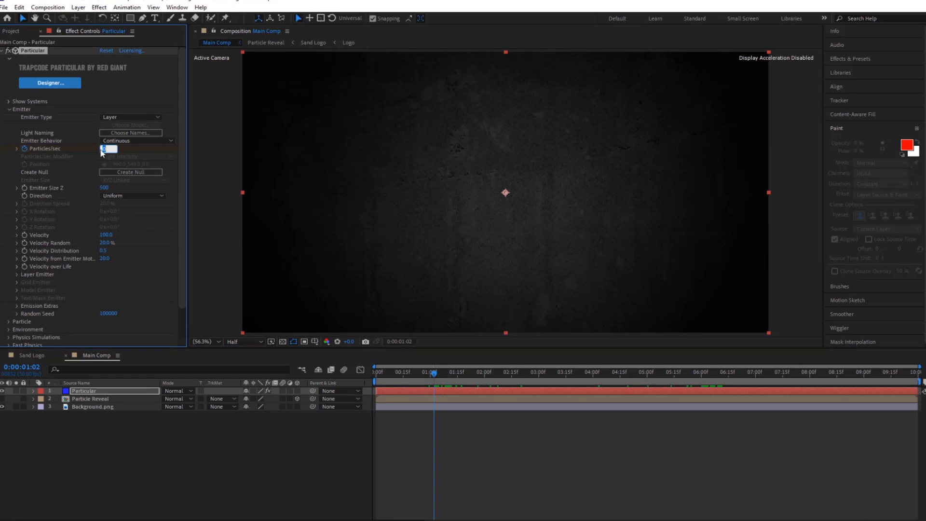
{"action": "type", "text": "100000"}
{"action": "key", "text": "Return"}
Assign the Particle Reveal composition as the source layer of Particular's Layer Emitter.
{"action": "left_click", "coordinate": [16, 275]}
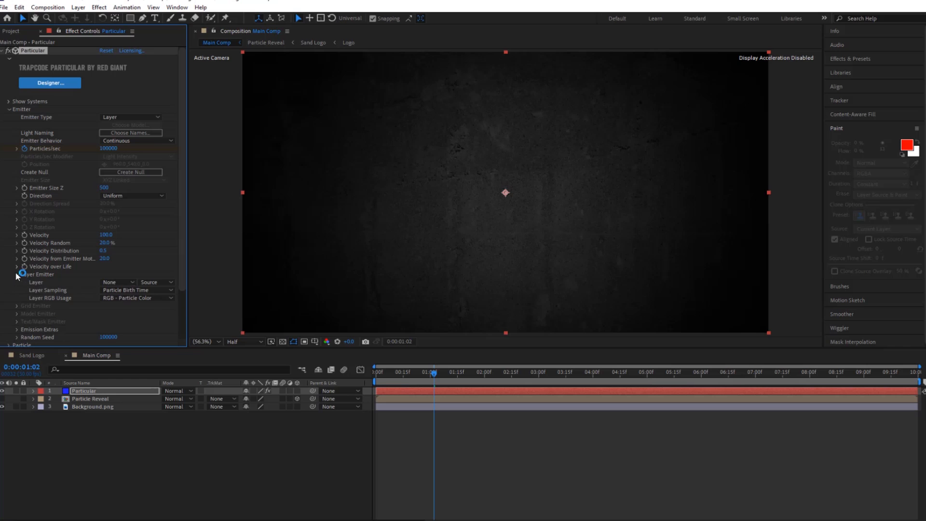
{"action": "left_click", "coordinate": [132, 283]}
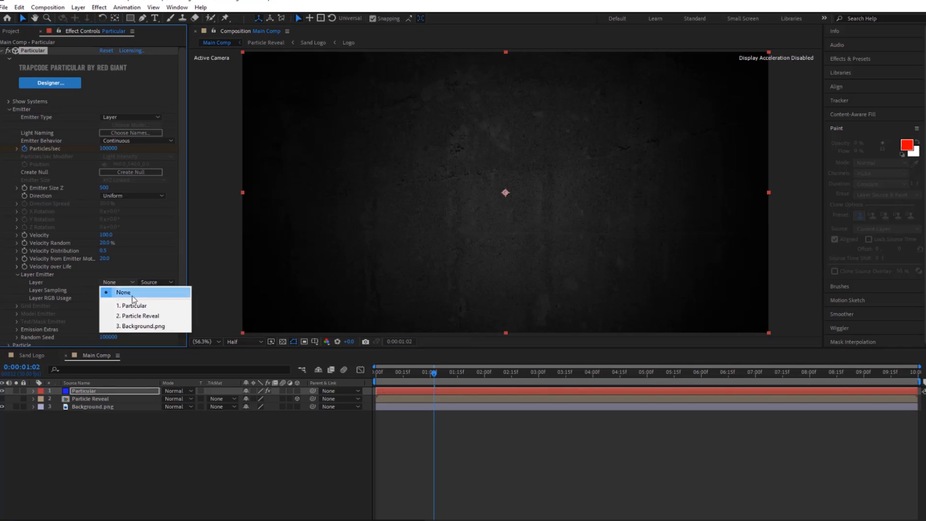
{"action": "left_click", "coordinate": [139, 316]}
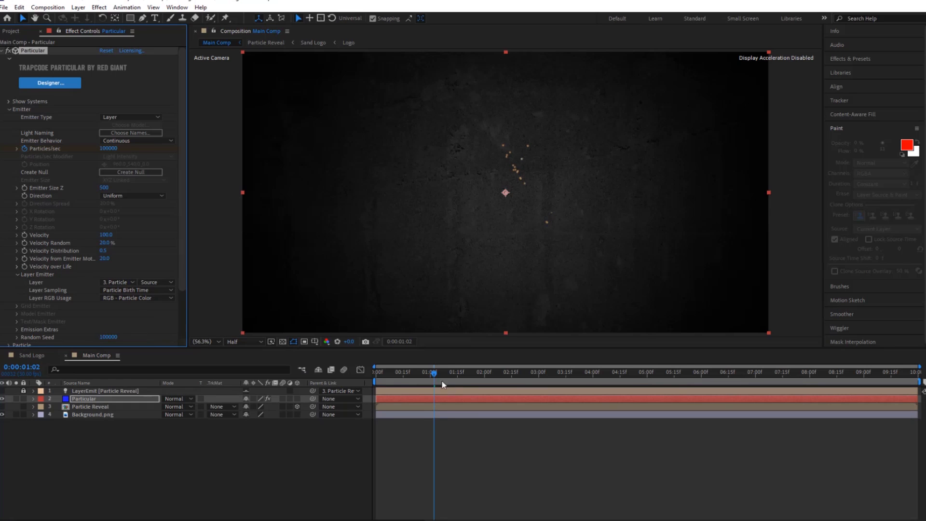
At 0:00:01:28, set Particular's emitter Velocity to 0 and Periodicity Random to 100%.
{"action": "left_click_drag", "start_coordinate": [434, 375], "coordinate": [480, 374]}
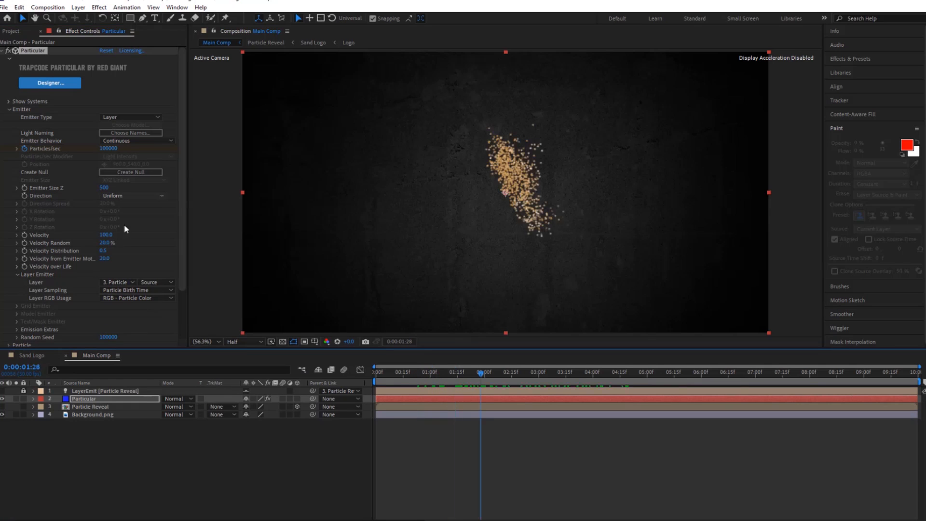
{"action": "left_click", "coordinate": [106, 235]}
{"action": "type", "text": "0"}
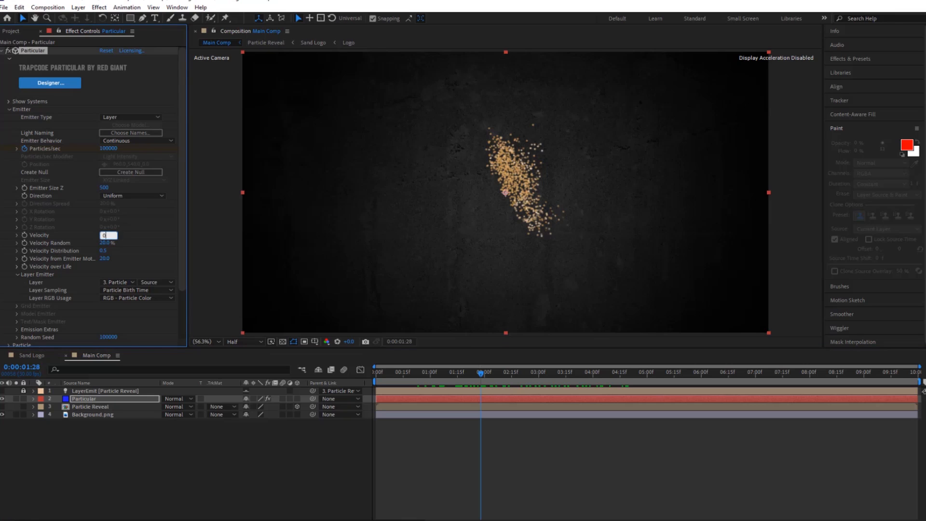
{"action": "key", "text": "Return"}
{"action": "scroll", "coordinate": [55, 289], "scroll_direction": "down", "scroll_amount": 1}
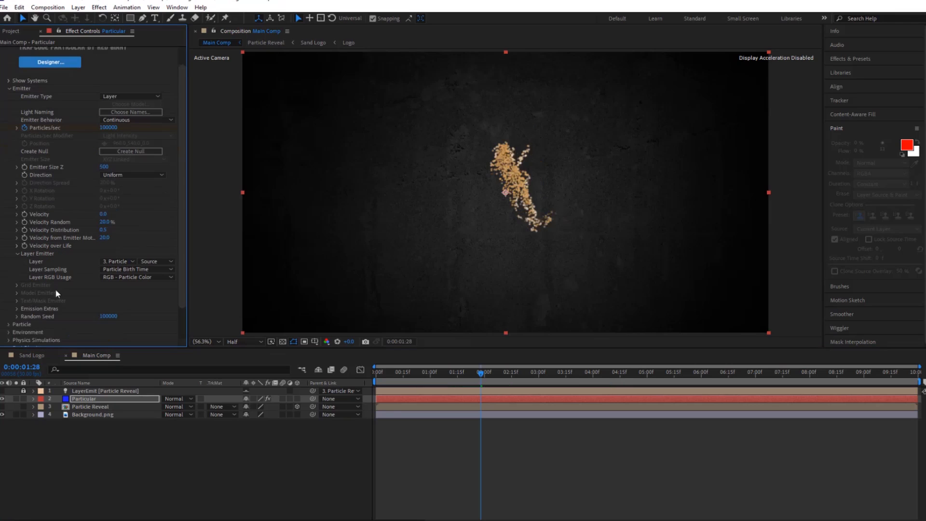
{"action": "left_click", "coordinate": [18, 309]}
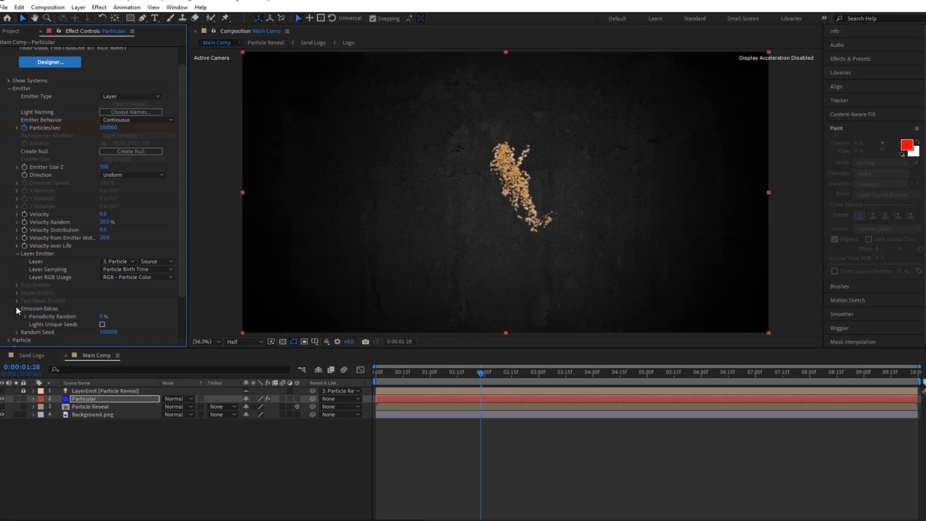
{"action": "left_click", "coordinate": [102, 316]}
{"action": "type", "text": "100"}
{"action": "key", "text": "Return"}
Set the particles' Life to 2 seconds, Sphere Feather to 0 and Size to 3.
{"action": "scroll", "coordinate": [102, 316], "scroll_direction": "down", "scroll_amount": 10}
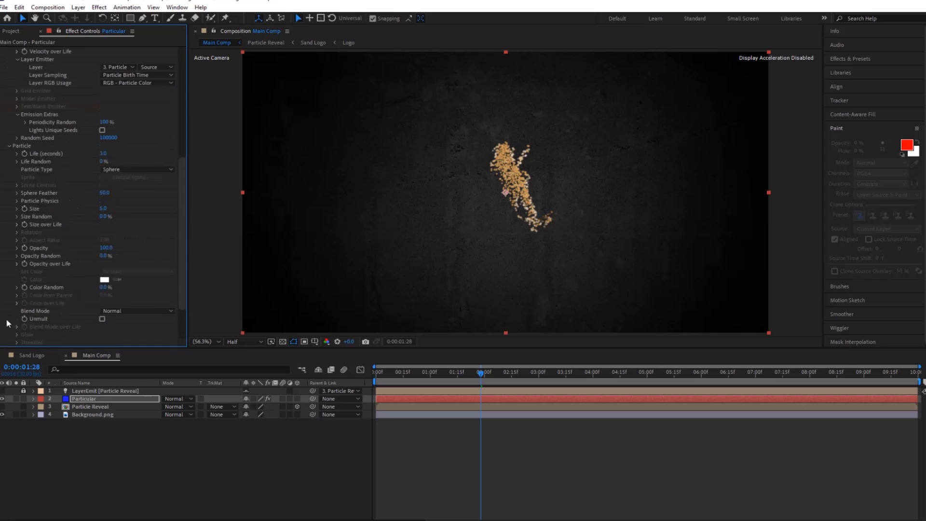
{"action": "left_click", "coordinate": [104, 153]}
{"action": "type", "text": "2.0"}
{"action": "key", "text": "Return"}
{"action": "left_click_drag", "start_coordinate": [96, 192], "coordinate": [44, 192]}
{"action": "left_click", "coordinate": [103, 209]}
{"action": "type", "text": "3.0"}
{"action": "key", "text": "Return"}
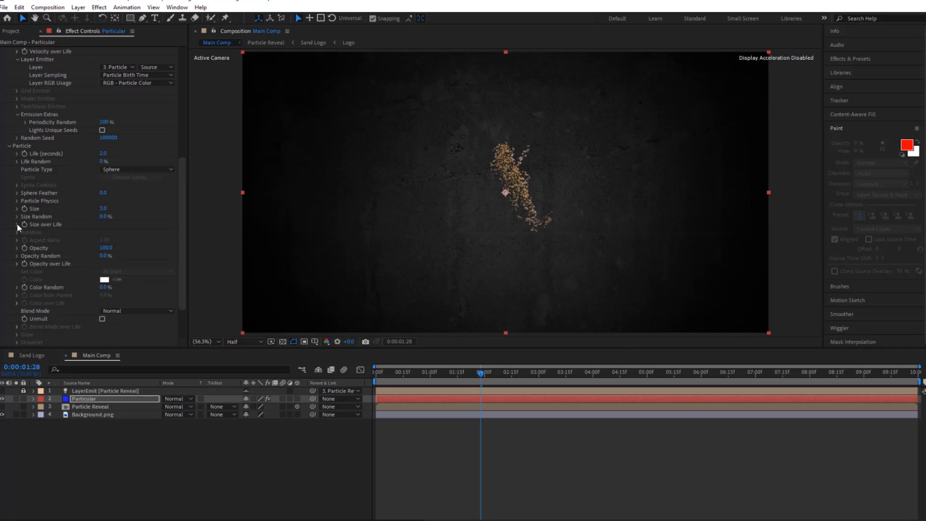
Apply the linearly descending preset curve to the particles' Size over Life and Opacity over Life.
{"action": "left_click", "coordinate": [17, 225]}
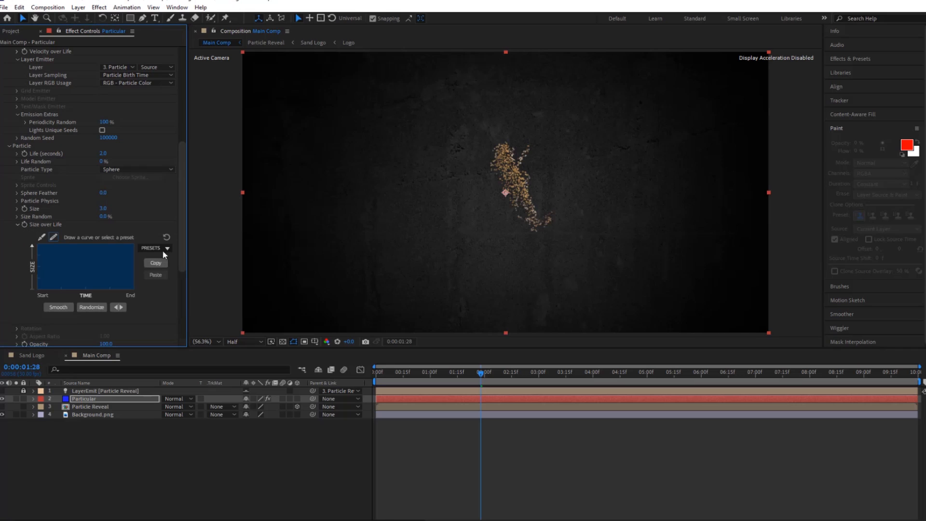
{"action": "left_click", "coordinate": [167, 248]}
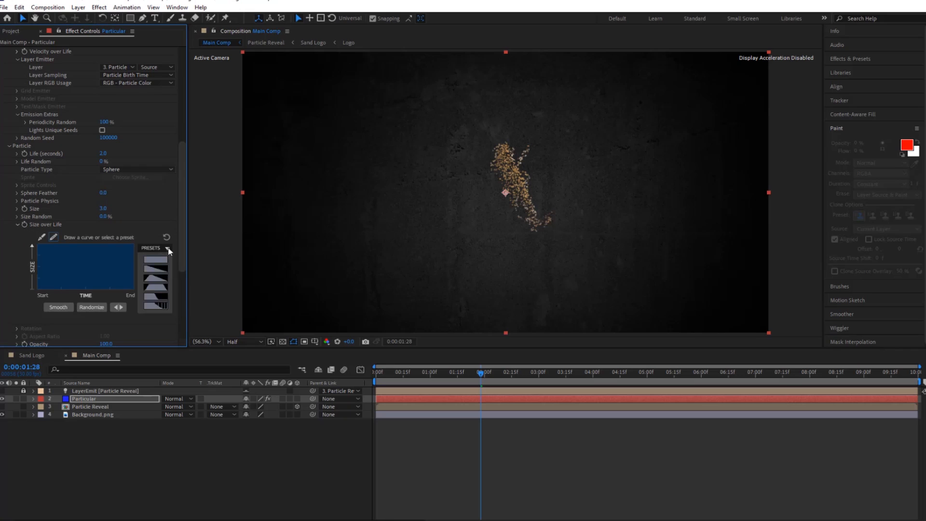
{"action": "left_click", "coordinate": [155, 273]}
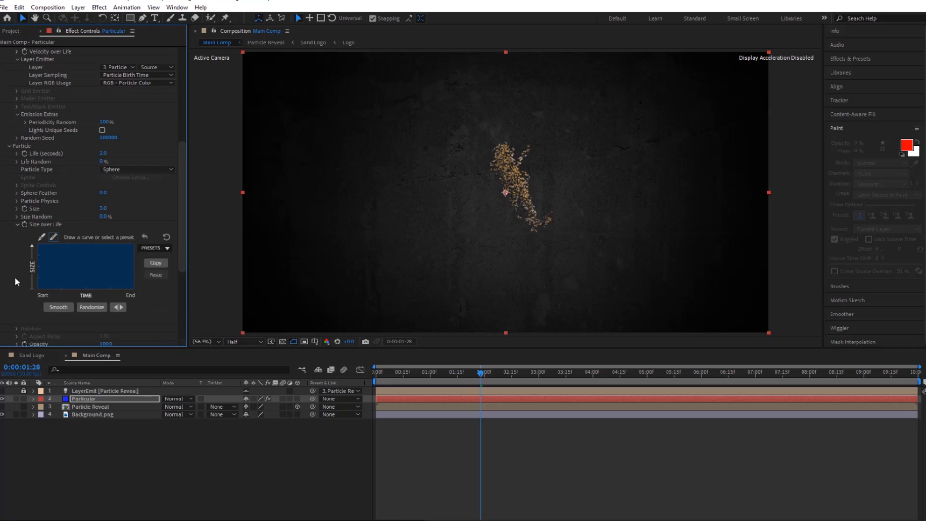
{"action": "left_click", "coordinate": [18, 224]}
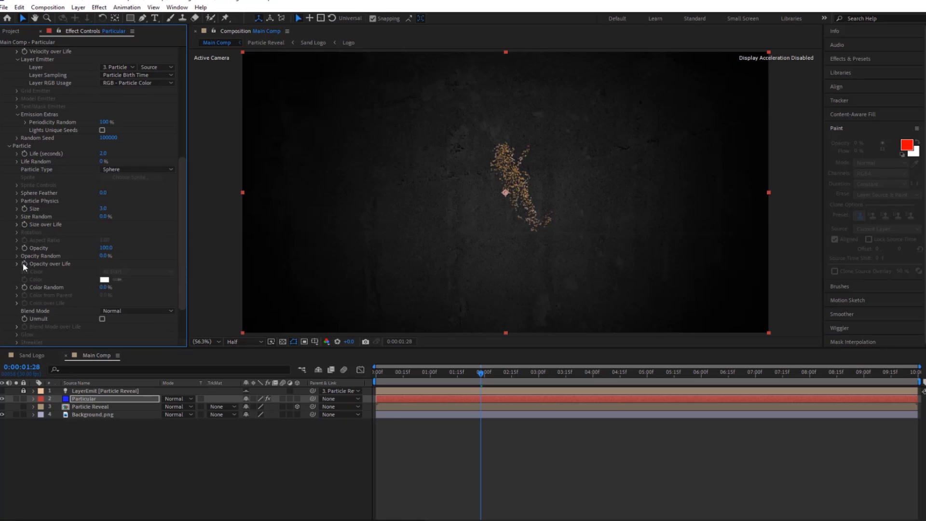
{"action": "left_click", "coordinate": [16, 264]}
{"action": "left_click", "coordinate": [167, 271]}
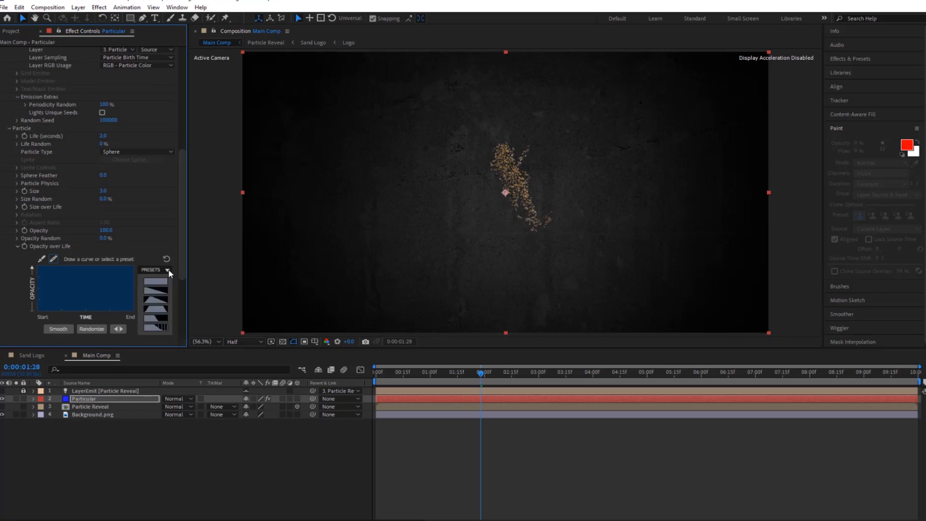
{"action": "left_click", "coordinate": [157, 293]}
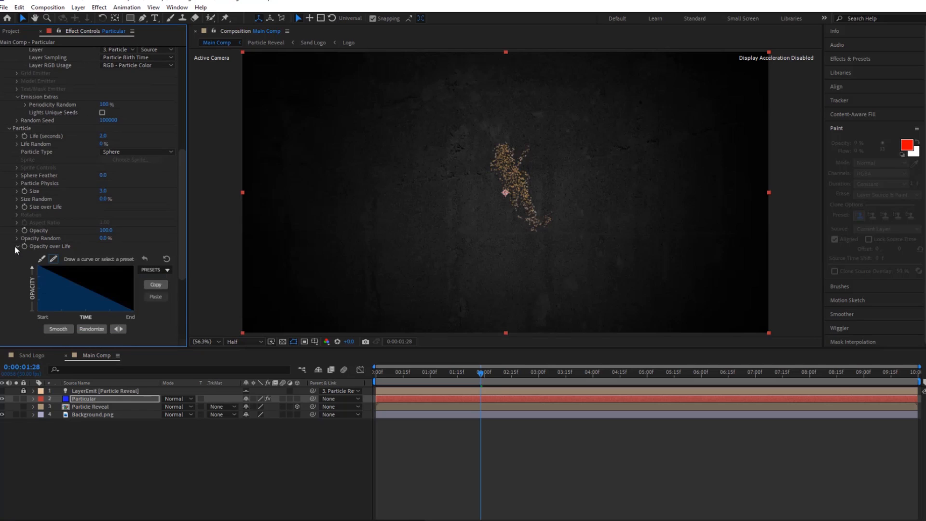
{"action": "left_click", "coordinate": [18, 247]}
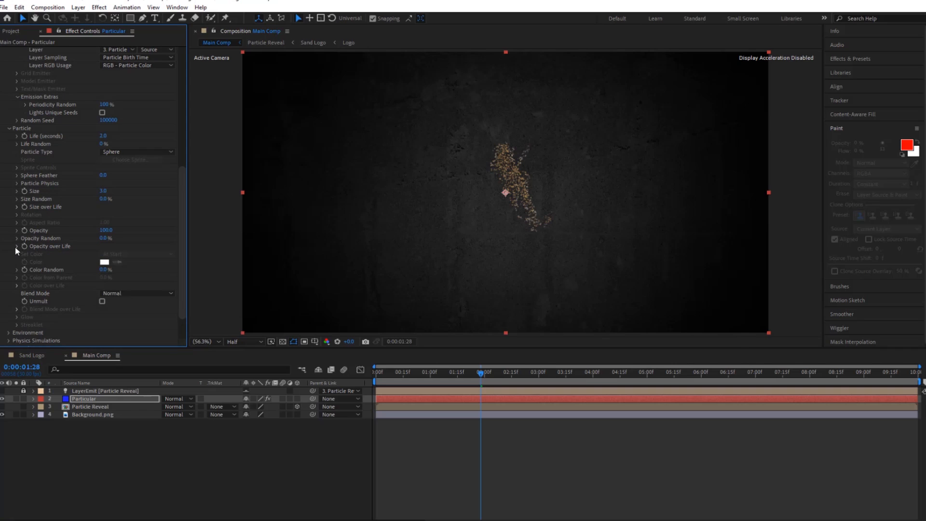
Set the Gravity in Particular's Environment settings to -130.
{"action": "scroll", "coordinate": [29, 284], "scroll_direction": "down", "scroll_amount": 2}
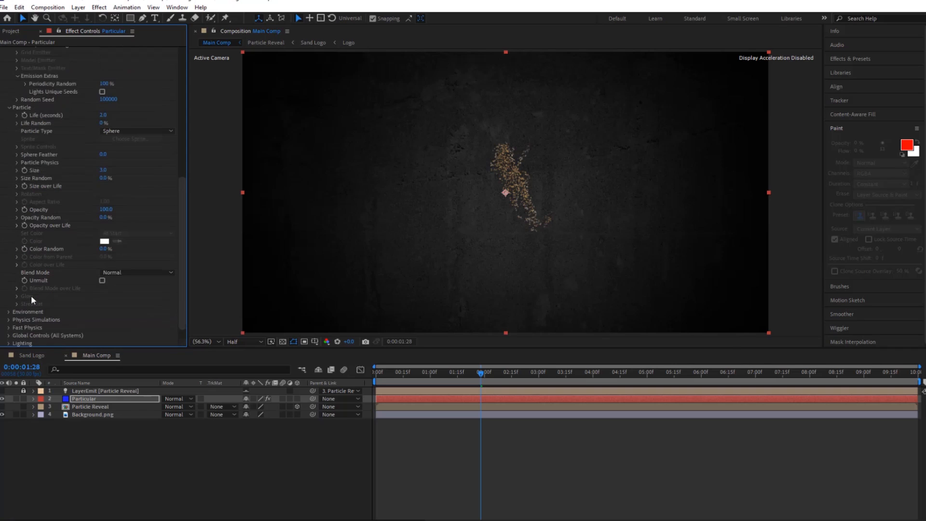
{"action": "left_click", "coordinate": [9, 312]}
{"action": "scroll", "coordinate": [81, 325], "scroll_direction": "down", "scroll_amount": 2}
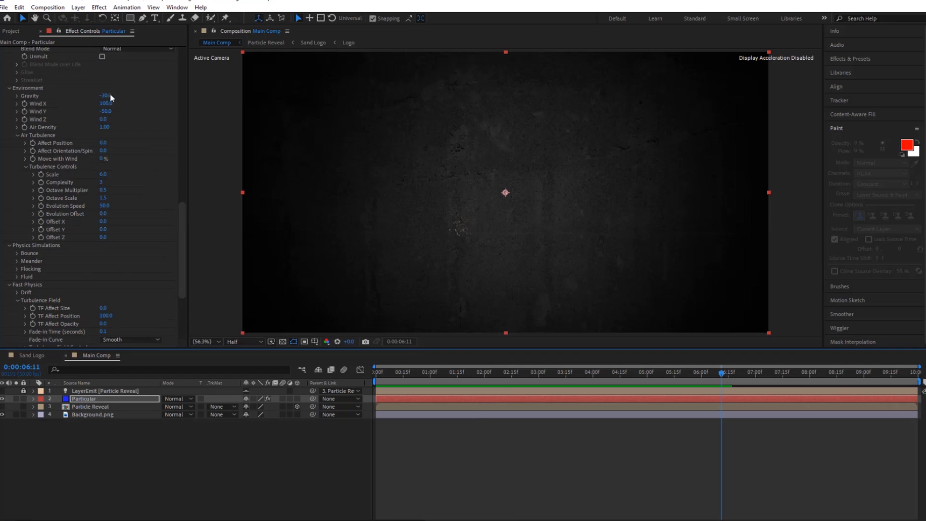
{"action": "left_click", "coordinate": [106, 95]}
{"action": "type", "text": "-13"}
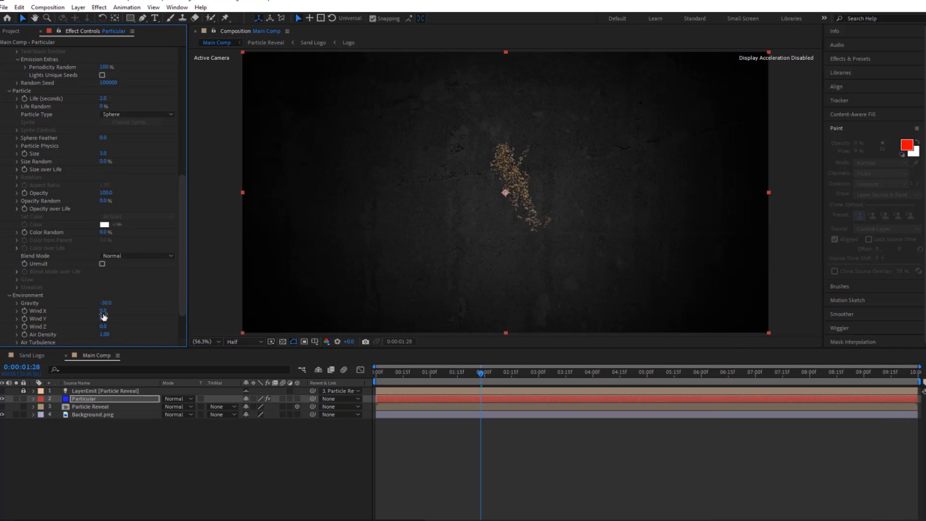
Set Particular's Wind X to 100 and Wind Y to -50.
{"action": "left_click", "coordinate": [104, 310]}
{"action": "type", "text": "100"}
{"action": "key", "text": "Return"}
{"action": "left_click", "coordinate": [102, 317]}
{"action": "type", "text": "-50"}
{"action": "key", "text": "Return"}
Set the Scale of the Air Turbulence controls to 6.
{"action": "scroll", "coordinate": [155, 314], "scroll_direction": "down", "scroll_amount": 1}
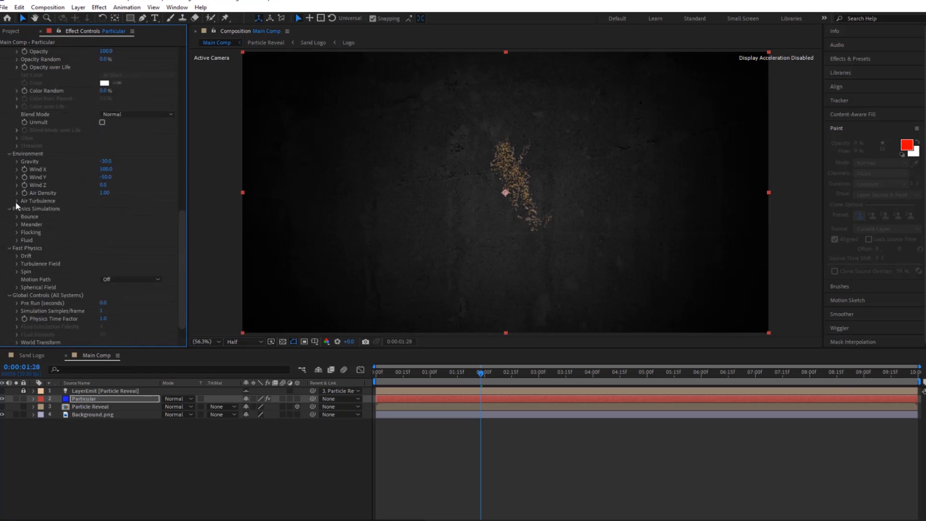
{"action": "left_click", "coordinate": [17, 201]}
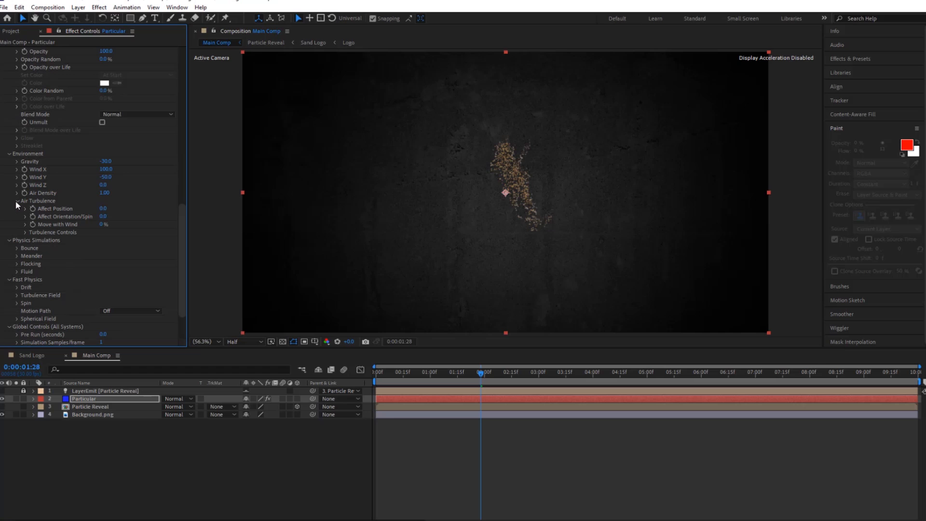
{"action": "left_click", "coordinate": [25, 231]}
{"action": "left_click", "coordinate": [105, 239]}
{"action": "type", "text": "6"}
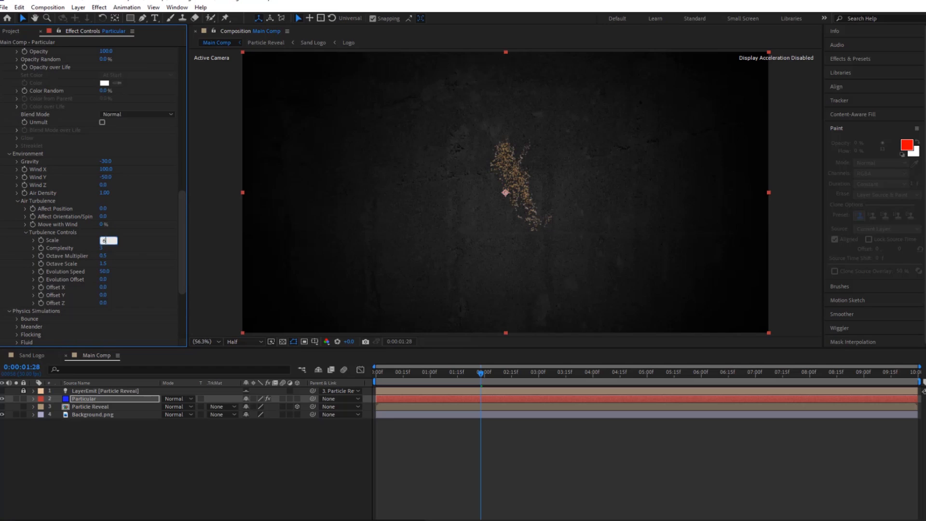
{"action": "key", "text": "Return"}
In the Fast Physics Turbulence Field, set TF Affect Position to 100 and Fade-in Time to 0.1 seconds.
{"action": "scroll", "coordinate": [142, 272], "scroll_direction": "down", "scroll_amount": 2}
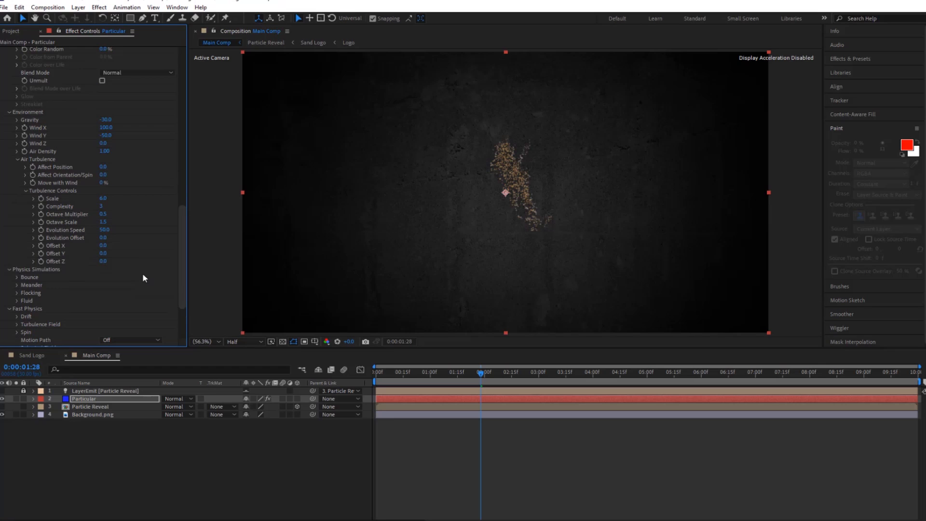
{"action": "scroll", "coordinate": [143, 273], "scroll_direction": "down", "scroll_amount": 1}
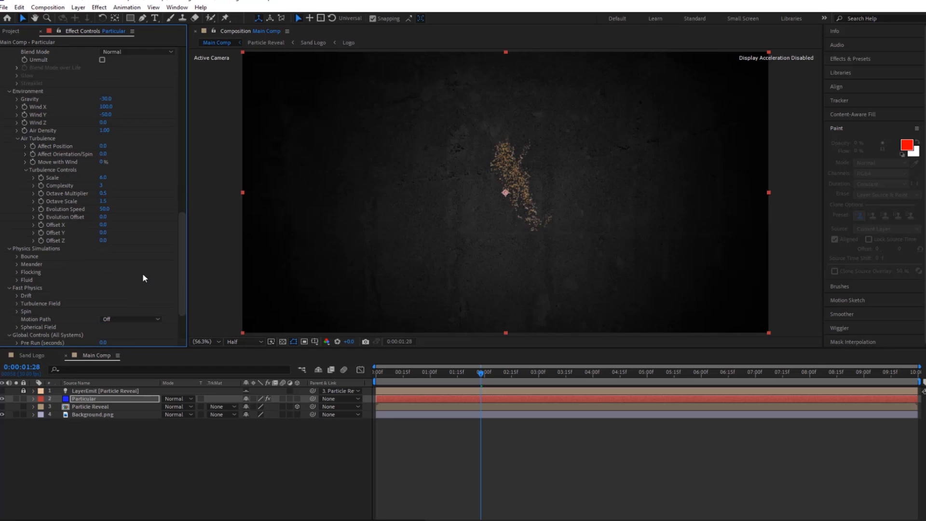
{"action": "left_click", "coordinate": [16, 304]}
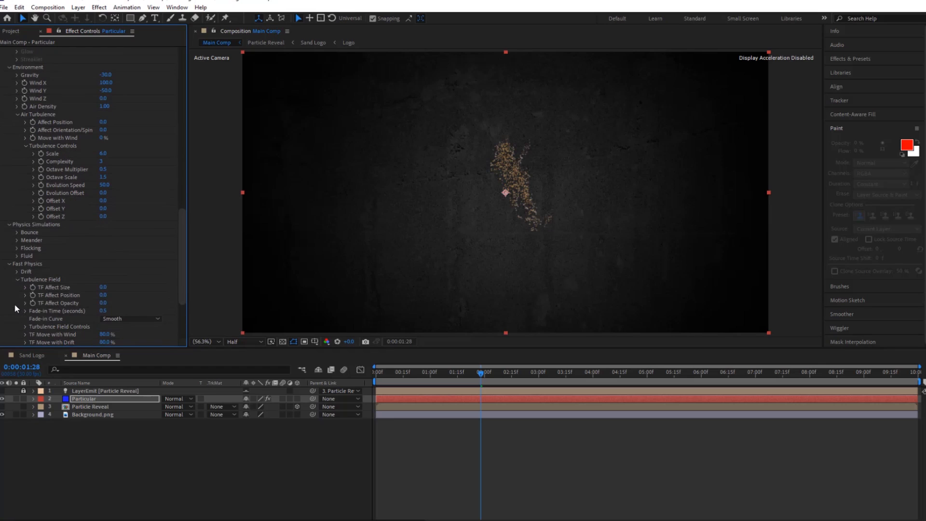
{"action": "left_click", "coordinate": [103, 296]}
{"action": "type", "text": "100"}
{"action": "key", "text": "Return"}
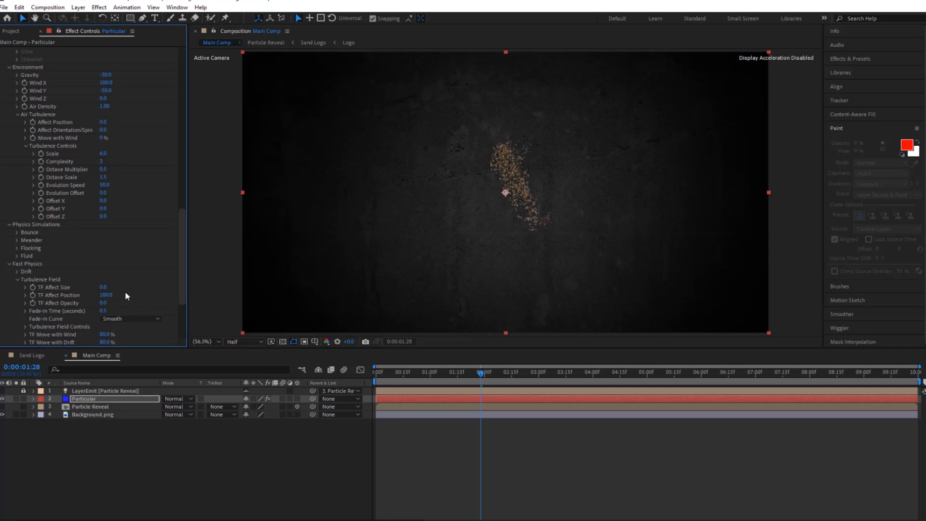
{"action": "left_click", "coordinate": [103, 311]}
{"action": "type", "text": "0.1"}
Preview the particle animation from the start of Main Comp.
{"action": "left_click", "coordinate": [719, 373]}
{"action": "left_click_drag", "start_coordinate": [719, 376], "coordinate": [362, 392]}
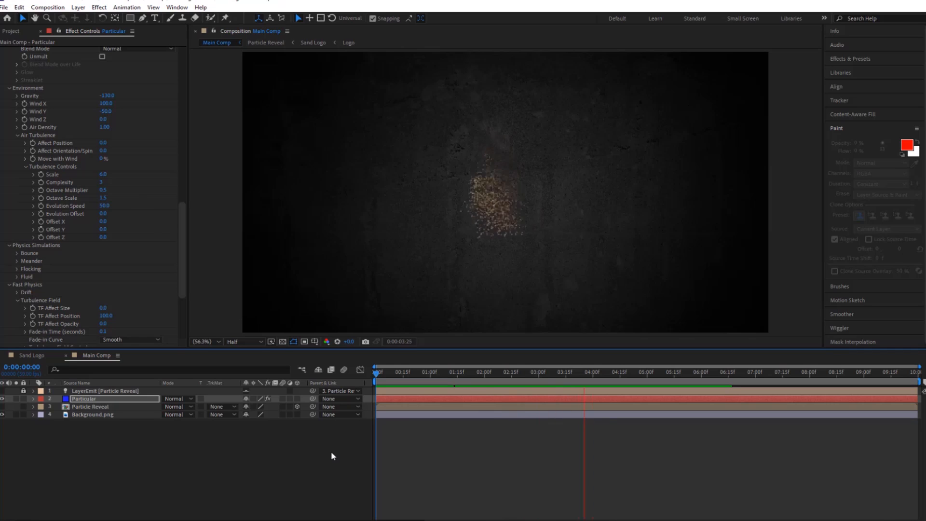
{"action": "key", "text": "space"}
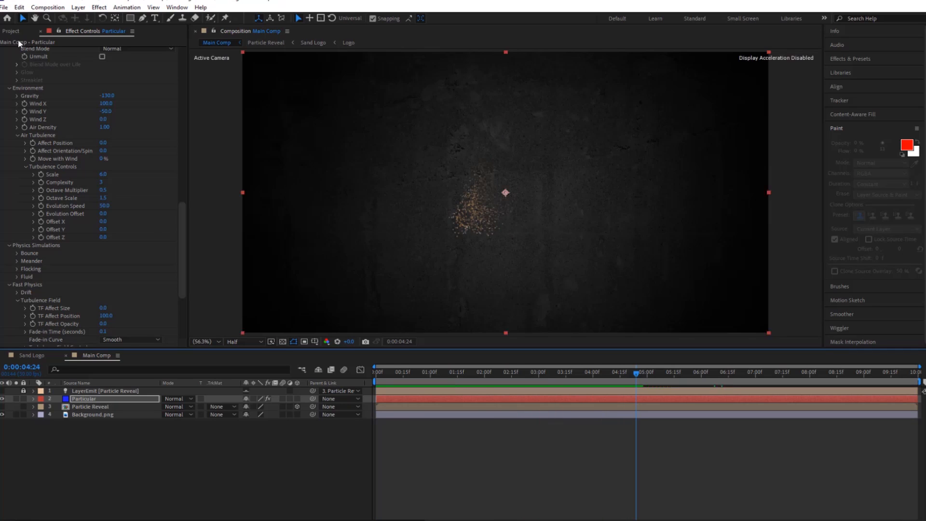
Add the Sand Logo composition to Main Comp directly above Background.png and apply the Linear Wipe effect to it.
{"action": "left_click", "coordinate": [12, 31]}
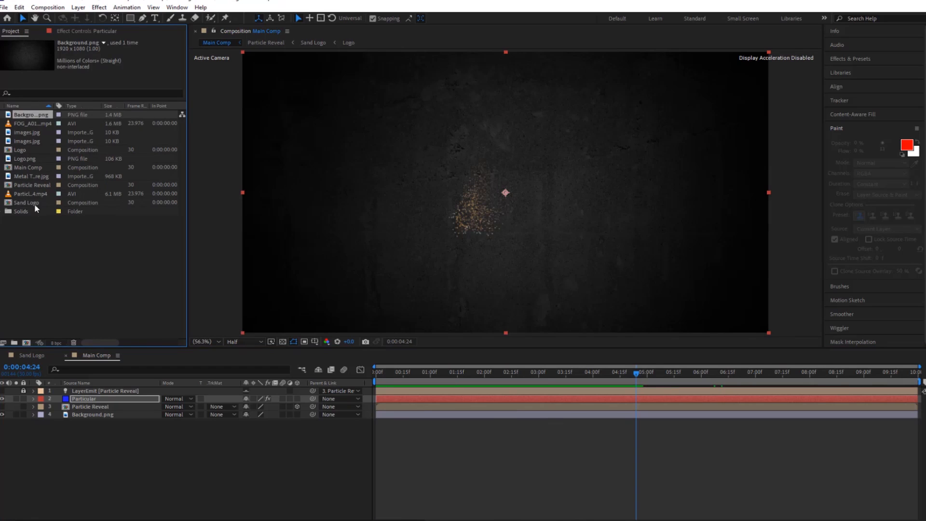
{"action": "left_click_drag", "start_coordinate": [35, 207], "coordinate": [100, 436]}
{"action": "key", "text": "ctrl+space"}
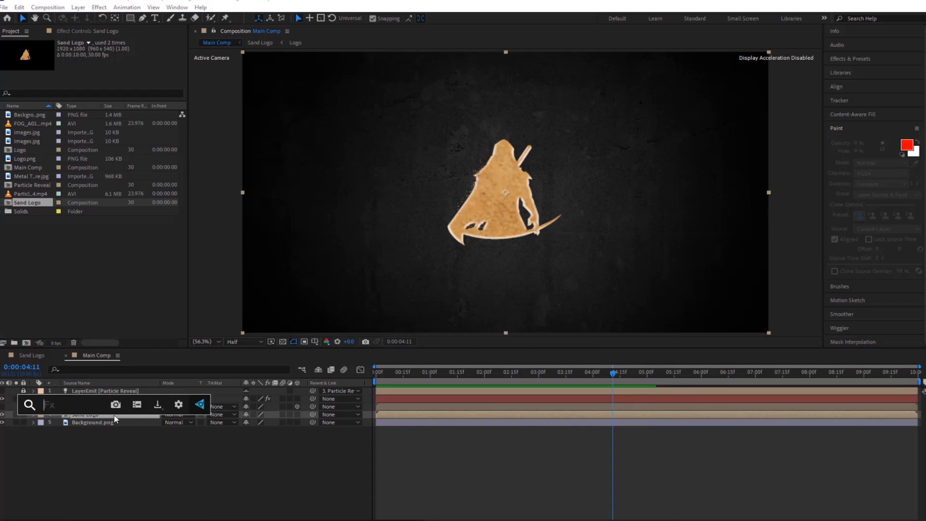
{"action": "type", "text": "Linear"}
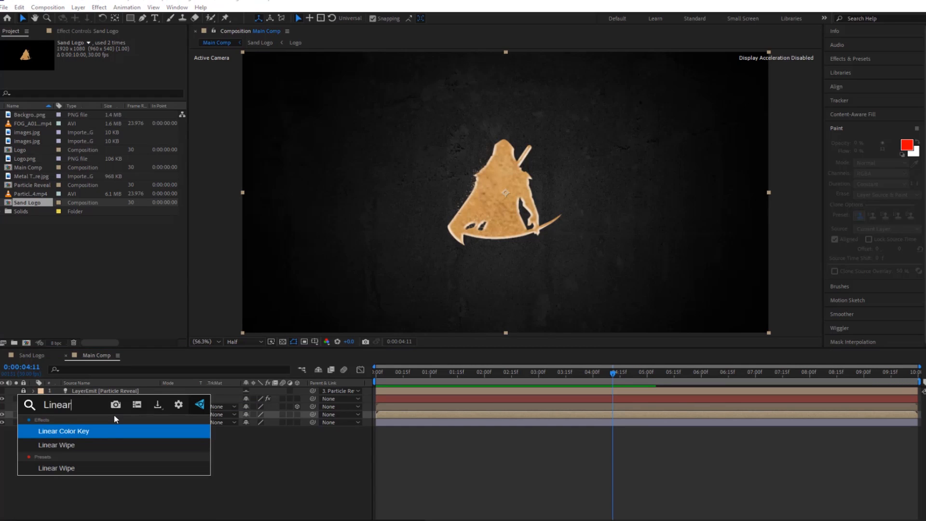
{"action": "left_click", "coordinate": [78, 446]}
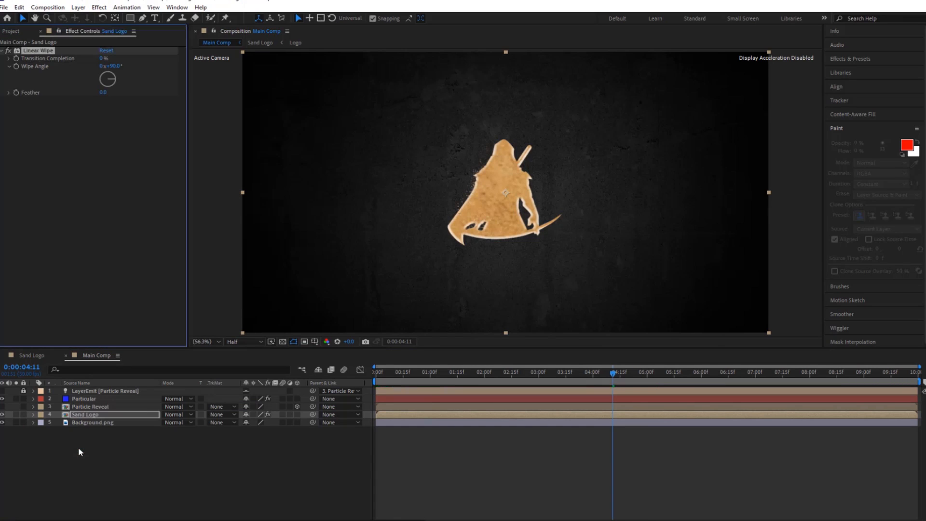
Animate Sand Logo's Transition Completion with keyframes of 28% at 0:00:01:00 and about 68% at 0:00:06:00.
{"action": "left_click", "coordinate": [102, 58]}
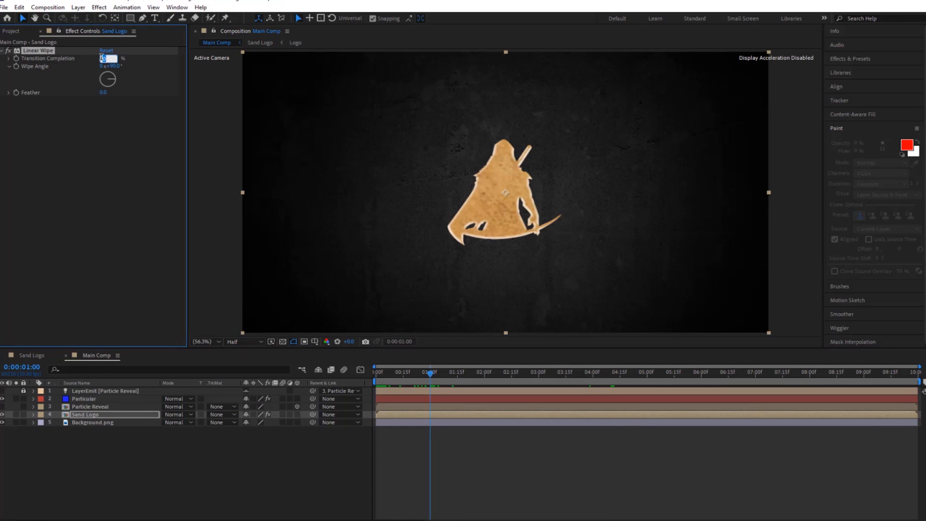
{"action": "type", "text": "30"}
{"action": "key", "text": "Return"}
{"action": "left_click", "coordinate": [16, 59]}
{"action": "left_click_drag", "start_coordinate": [431, 373], "coordinate": [702, 378]}
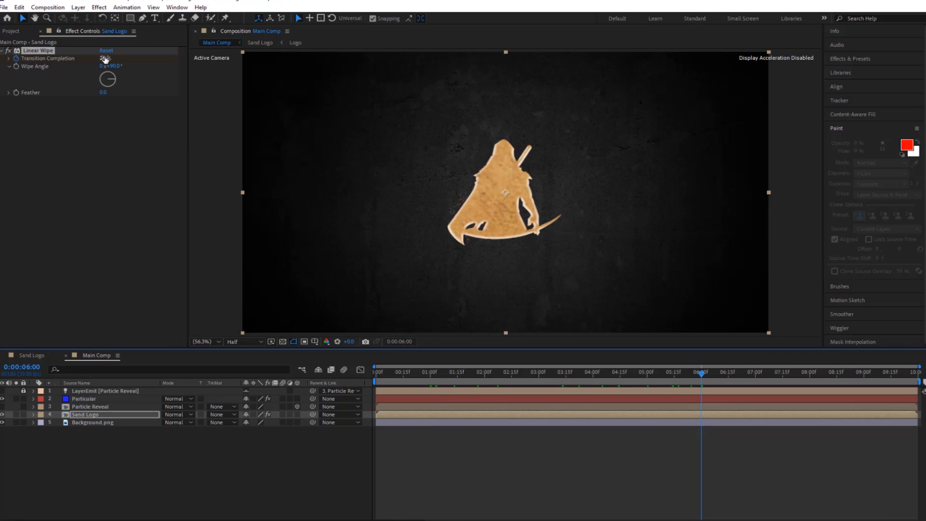
{"action": "left_click_drag", "start_coordinate": [105, 59], "coordinate": [125, 59]}
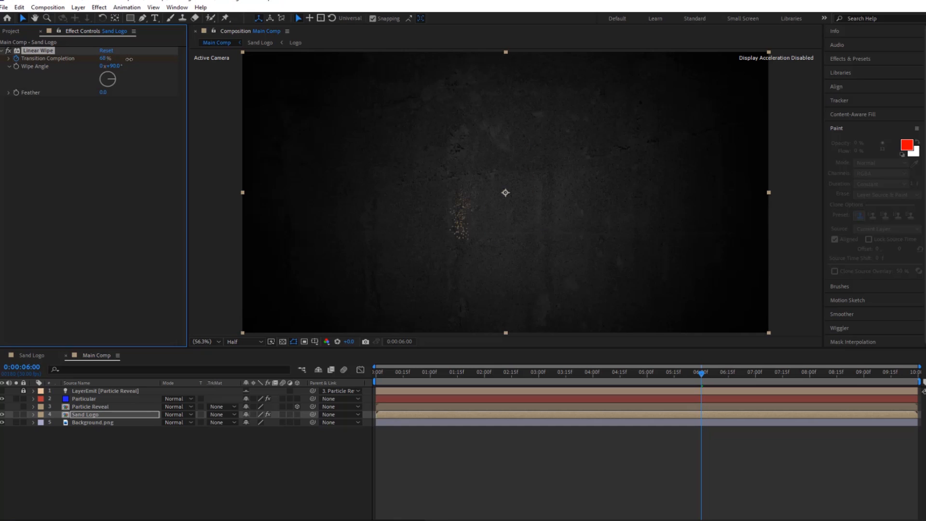
Set the Linear Wipe's Wipe Angle to 253° and Feather to 30, and preview Sand Logo's keyframed wipe.
{"action": "left_click", "coordinate": [114, 65]}
{"action": "type", "text": "253"}
{"action": "key", "text": "Return"}
{"action": "left_click", "coordinate": [103, 92]}
{"action": "type", "text": "30"}
{"action": "key", "text": "Return"}
{"action": "key", "text": "u"}
{"action": "key", "text": "space"}
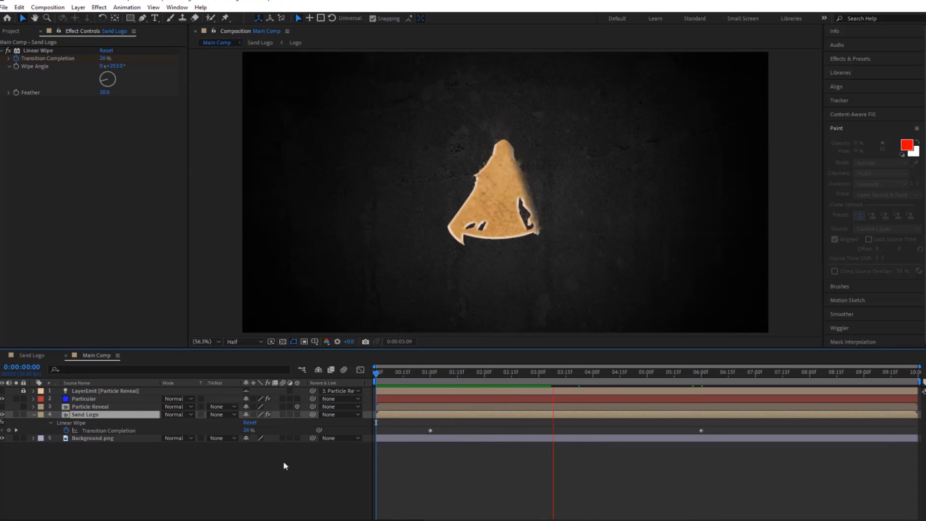
Apply the Curves effect to Sand Logo and shape its curve into a slight S for stronger contrast.
{"action": "key", "text": "space"}
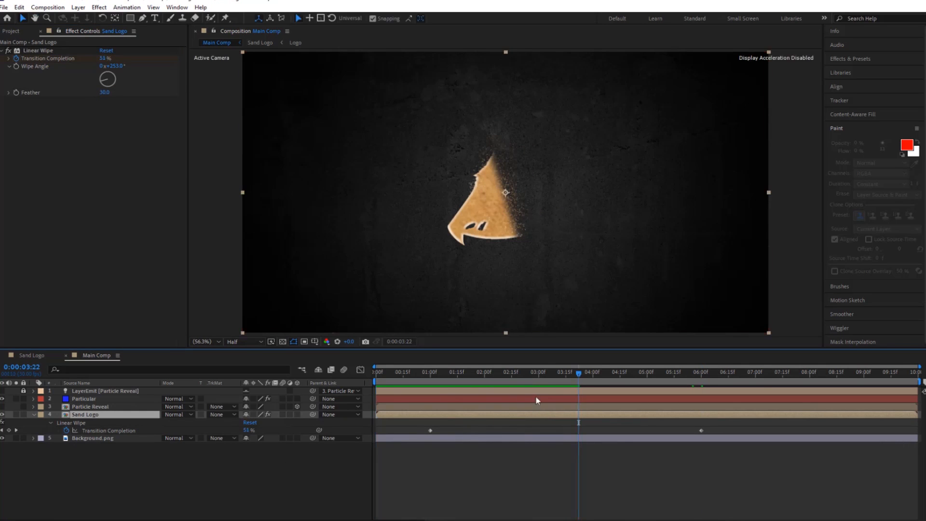
{"action": "left_click", "coordinate": [546, 373]}
{"action": "key", "text": "ctrl+space"}
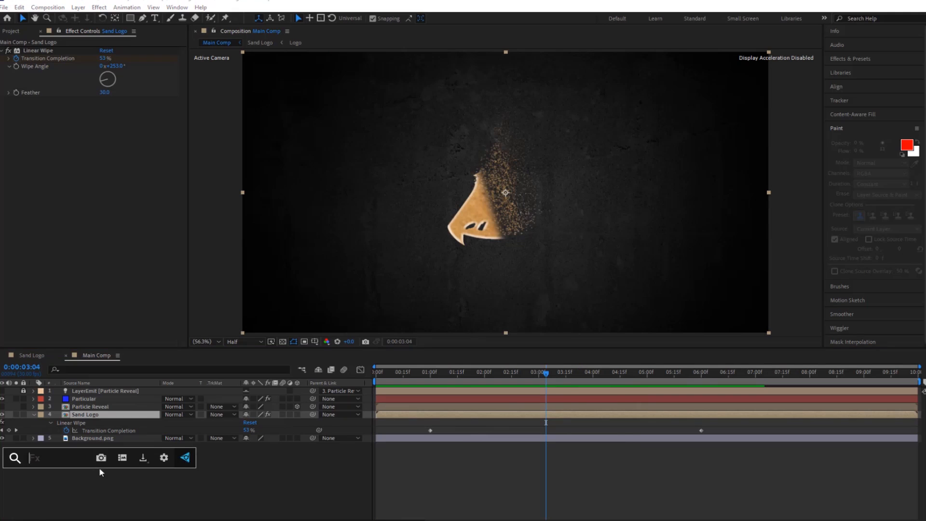
{"action": "type", "text": "Curve"}
{"action": "key", "text": "Return"}
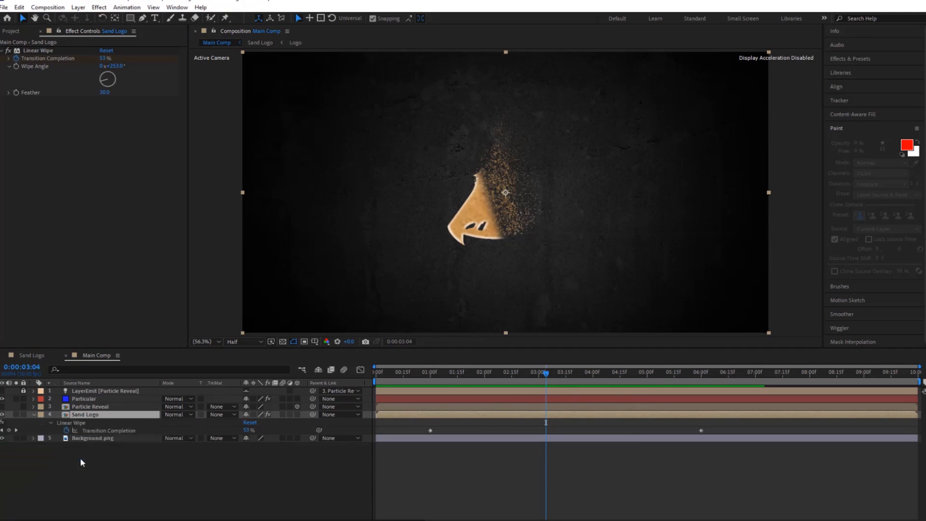
{"action": "left_click_drag", "start_coordinate": [37, 225], "coordinate": [50, 234]}
{"action": "left_click_drag", "start_coordinate": [106, 173], "coordinate": [100, 170]}
{"action": "left_click_drag", "start_coordinate": [544, 374], "coordinate": [537, 373]}
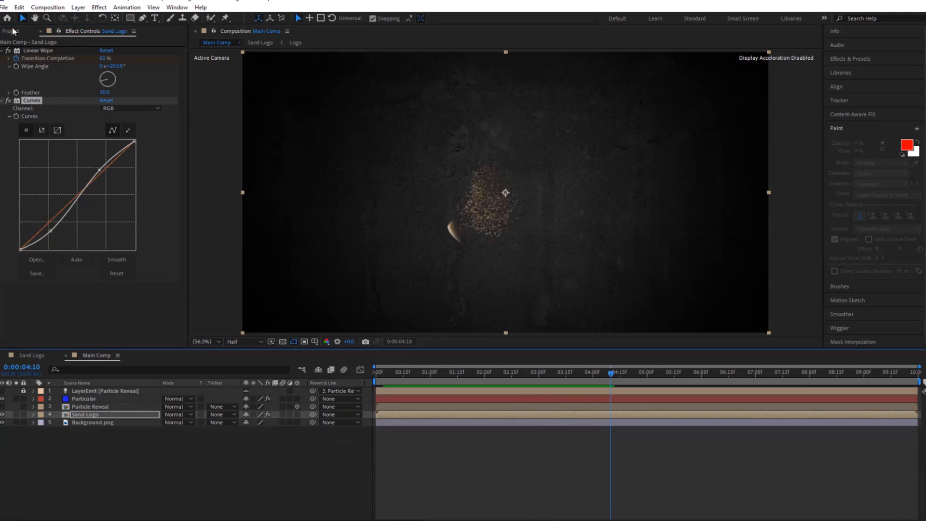
Add the Logo composition to Main Comp directly below Sand Logo and duplicate that layer.
{"action": "left_click", "coordinate": [13, 31]}
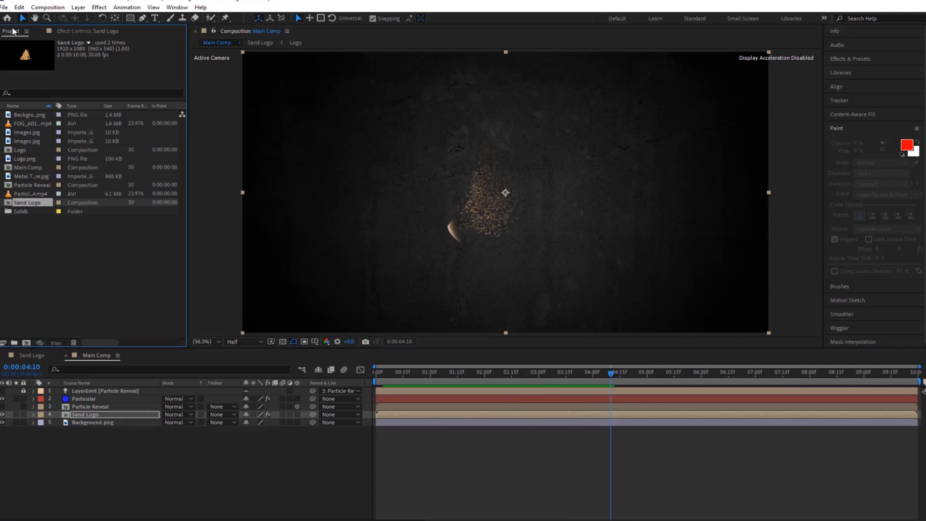
{"action": "left_click", "coordinate": [33, 159]}
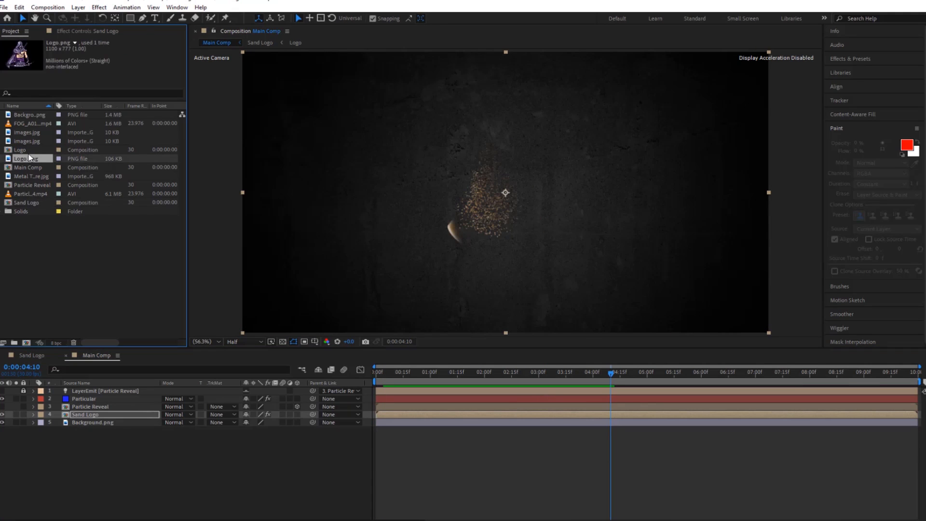
{"action": "left_click", "coordinate": [27, 150]}
{"action": "left_click_drag", "start_coordinate": [28, 151], "coordinate": [99, 425]}
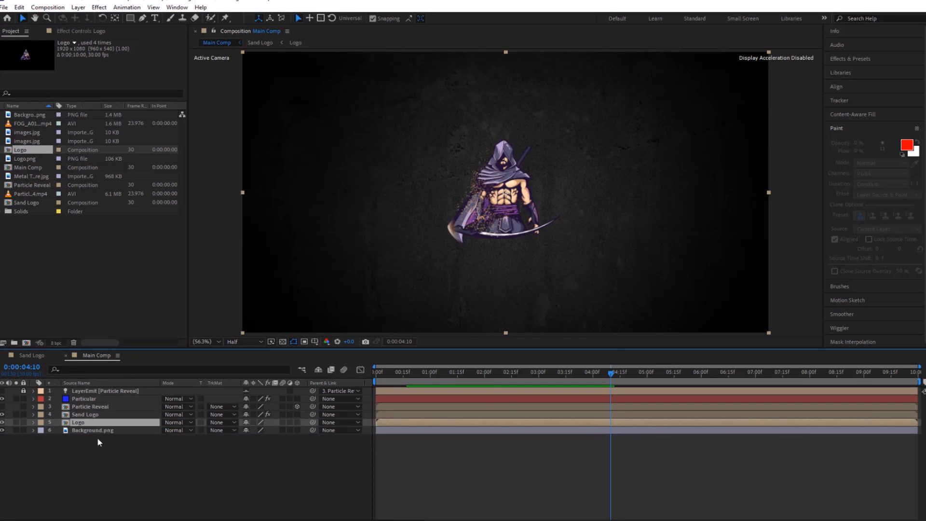
{"action": "left_click_drag", "start_coordinate": [611, 372], "coordinate": [486, 389]}
{"action": "key", "text": "ctrl+d"}
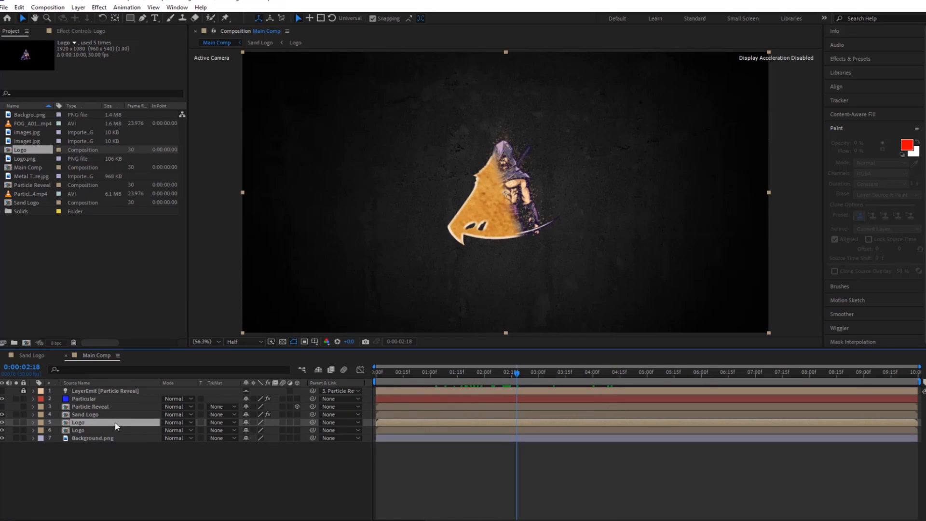
Apply CC Radial Fast Blur to the lower Logo layer and place its Center at the frame's top middle, about 964.5, 7.1.
{"action": "left_click", "coordinate": [99, 430]}
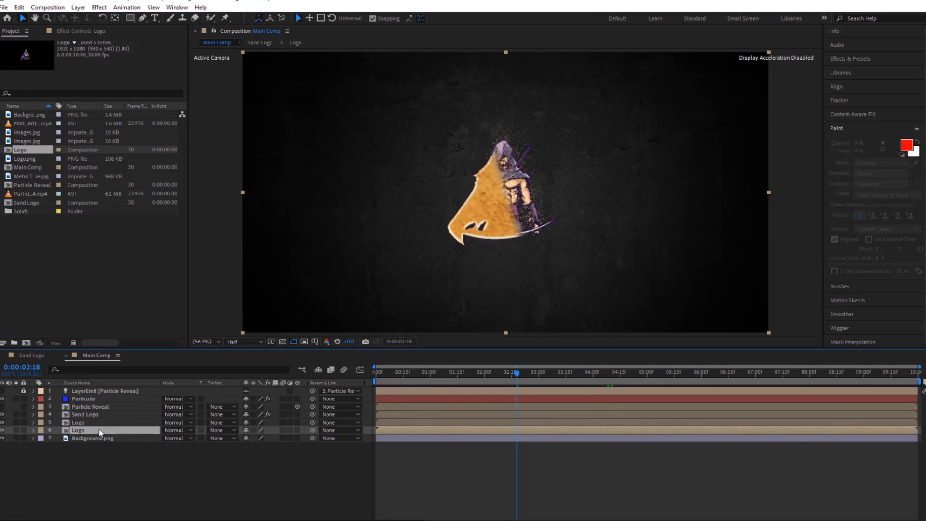
{"action": "key", "text": "ctrl+space"}
{"action": "type", "text": "cc radial"}
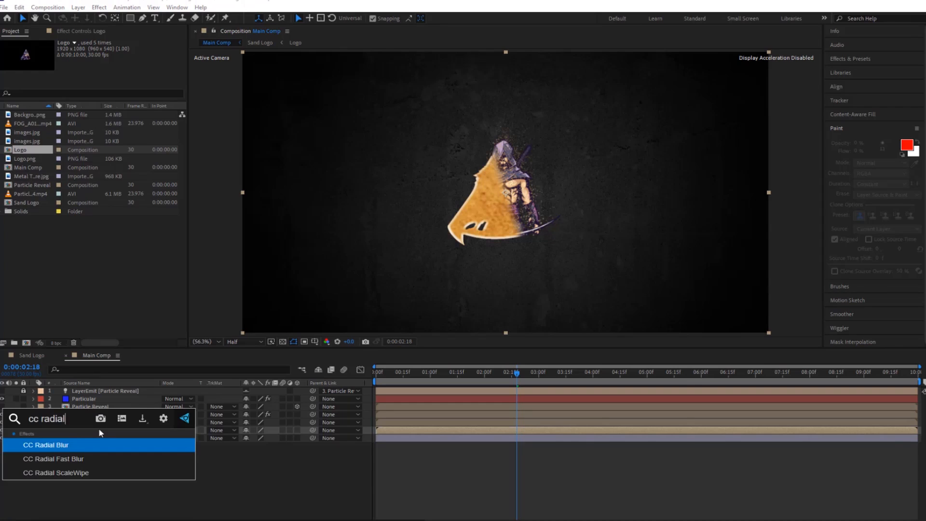
{"action": "left_click", "coordinate": [82, 460]}
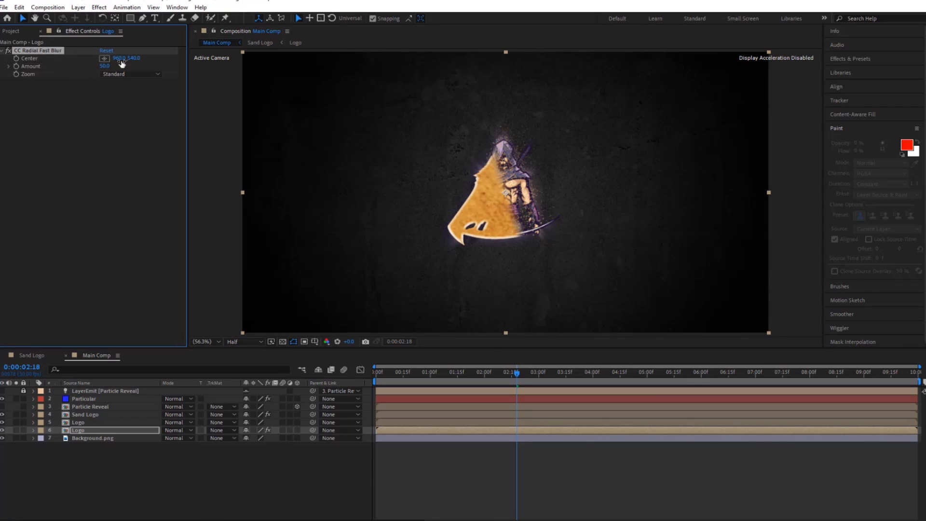
{"action": "left_click", "coordinate": [104, 58]}
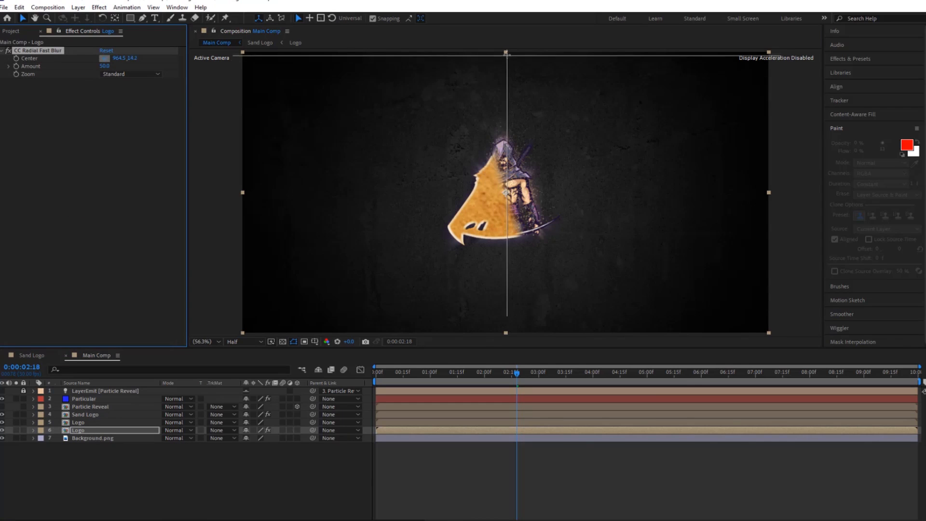
{"action": "left_click", "coordinate": [506, 53]}
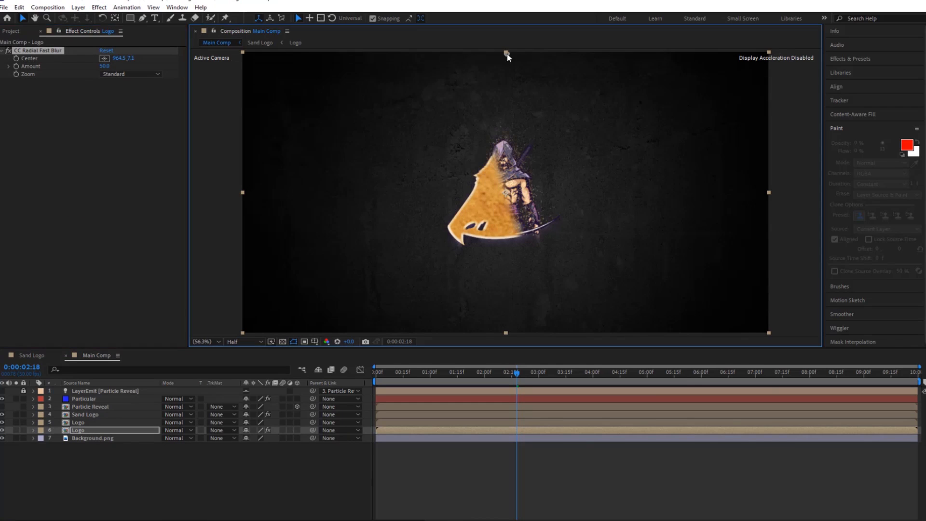
Set the CC Radial Fast Blur's Zoom to Brightest and its Amount to 74.
{"action": "left_click", "coordinate": [119, 73]}
{"action": "left_click", "coordinate": [110, 89]}
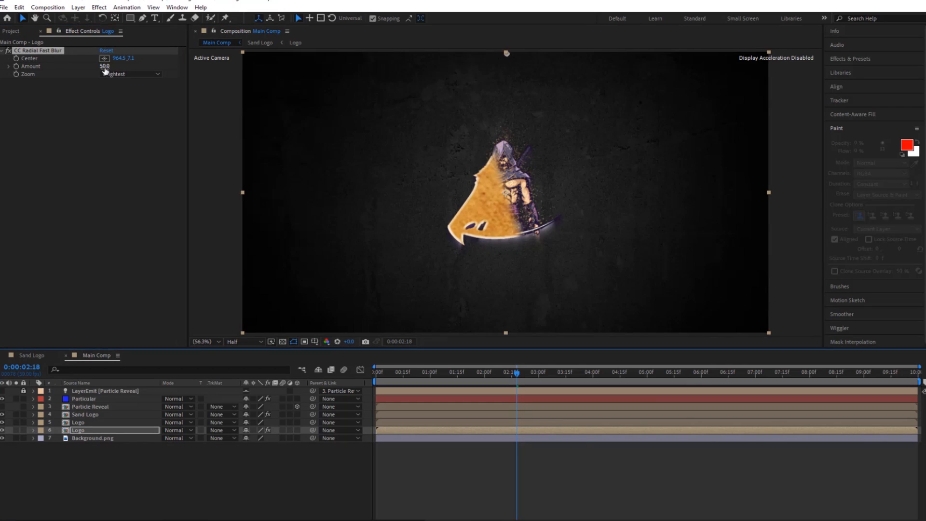
{"action": "left_click_drag", "start_coordinate": [105, 68], "coordinate": [114, 66]}
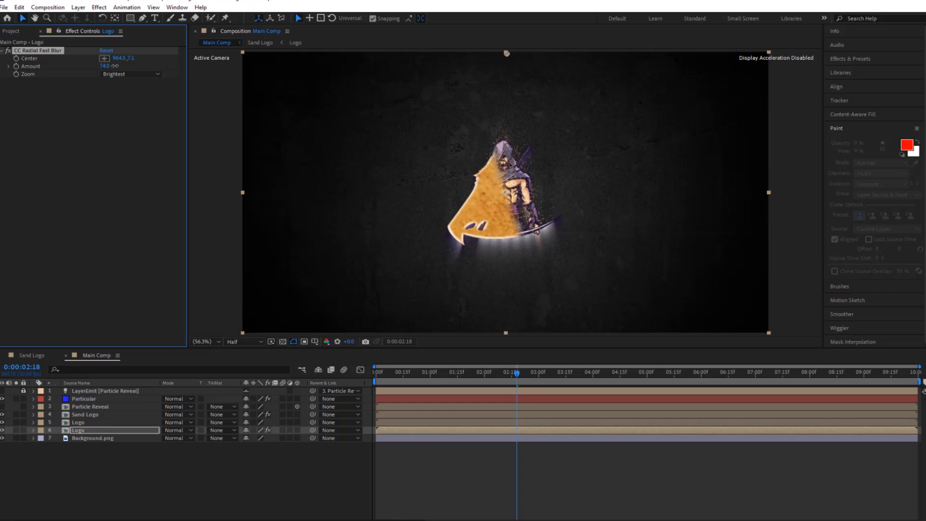
Apply the Fill effect to the lower Logo layer and set its Color to black.
{"action": "left_click", "coordinate": [76, 431]}
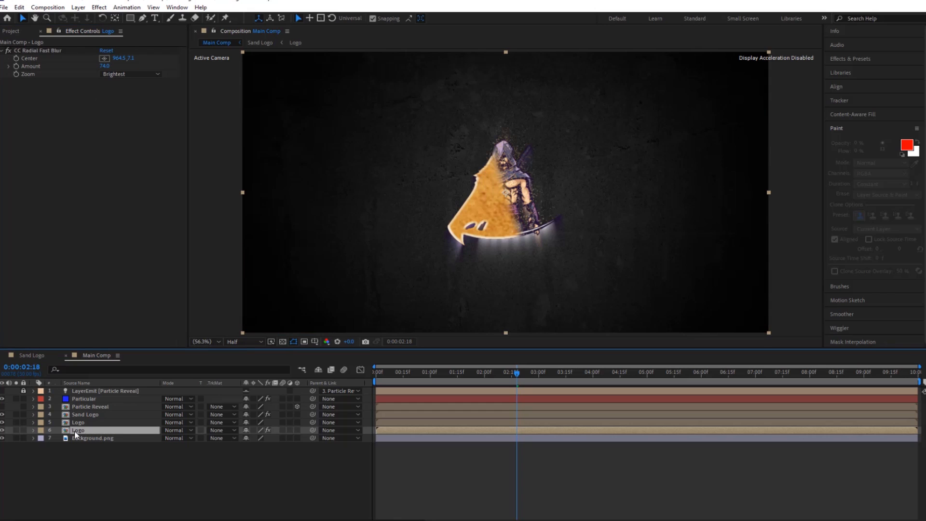
{"action": "key", "text": "ctrl+space"}
{"action": "type", "text": "fill"}
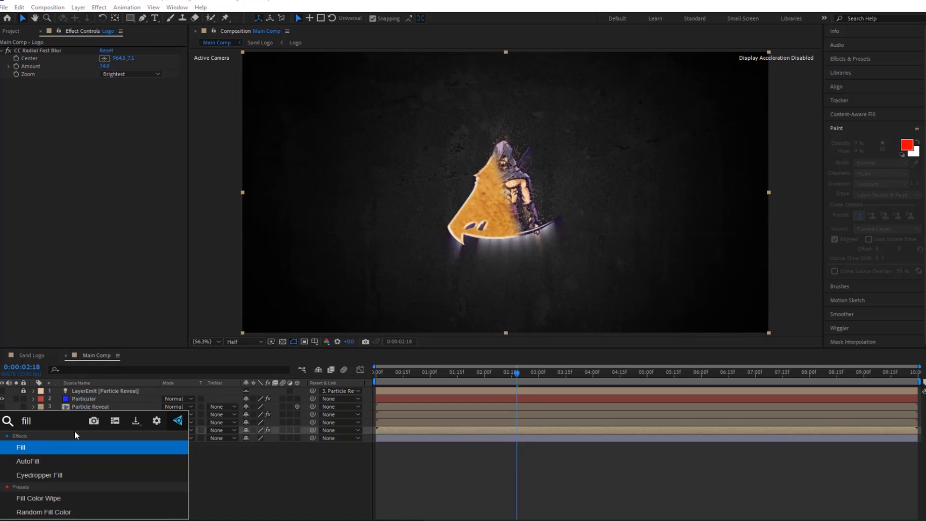
{"action": "left_click", "coordinate": [39, 450]}
{"action": "left_click", "coordinate": [104, 106]}
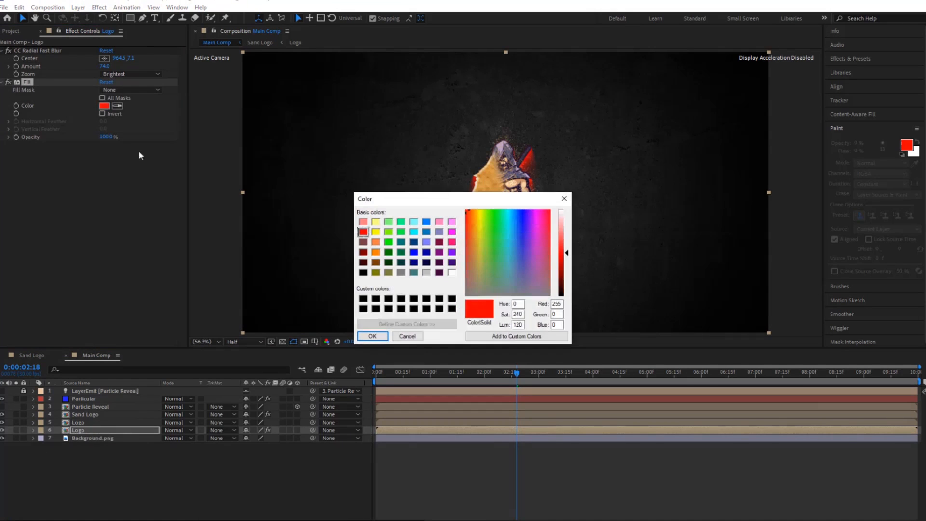
{"action": "left_click", "coordinate": [362, 299]}
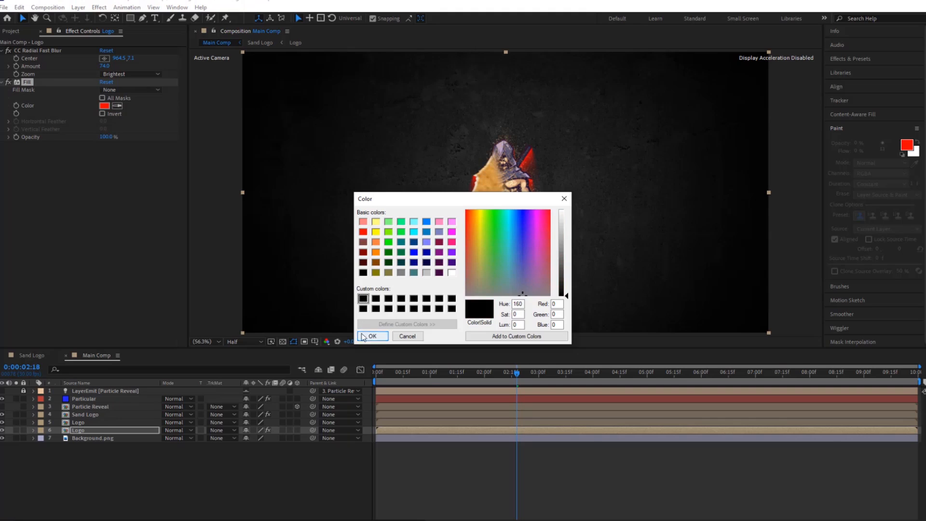
{"action": "left_click", "coordinate": [365, 336]}
Add the FOG footage to Main Comp below Particular, scale it to fill the frame and set its blending mode to Screen.
{"action": "left_click", "coordinate": [11, 31]}
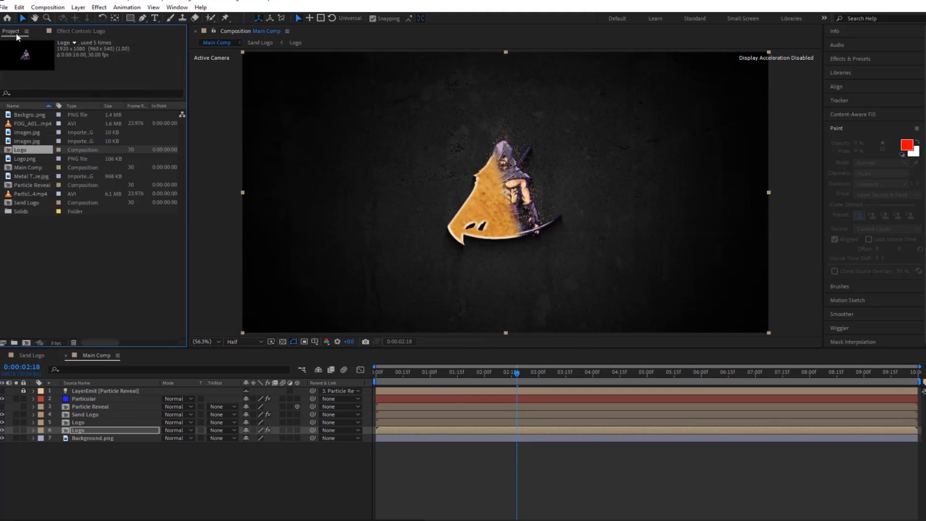
{"action": "left_click", "coordinate": [25, 125]}
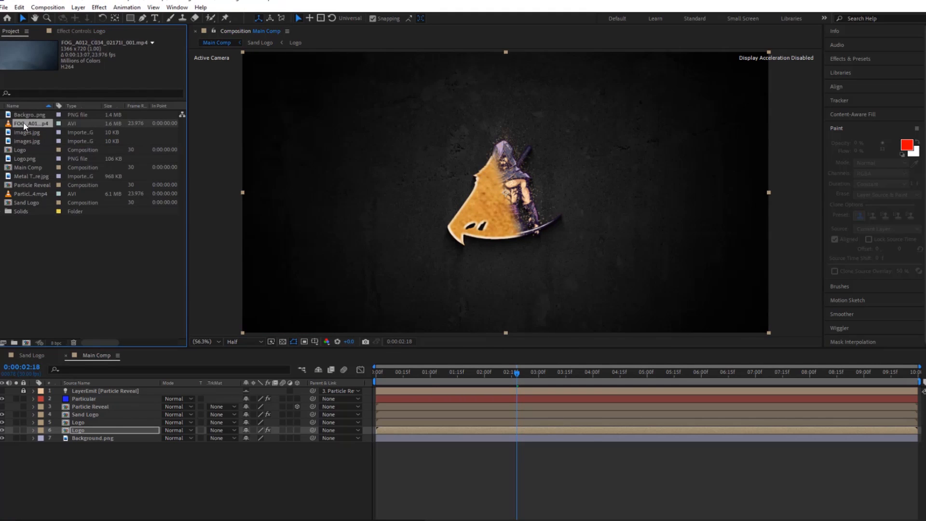
{"action": "left_click_drag", "start_coordinate": [26, 125], "coordinate": [98, 407]}
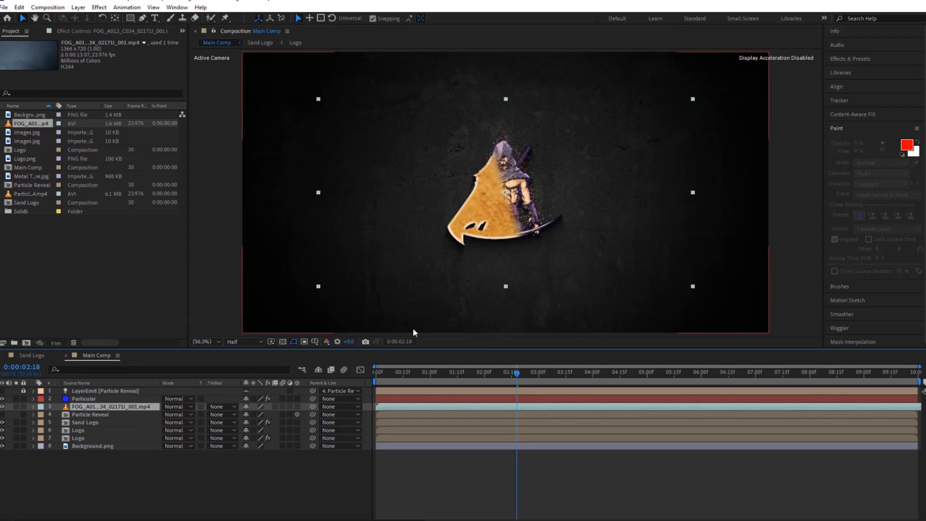
{"action": "left_click_drag", "start_coordinate": [693, 286], "coordinate": [774, 340]}
{"action": "left_click", "coordinate": [183, 407]}
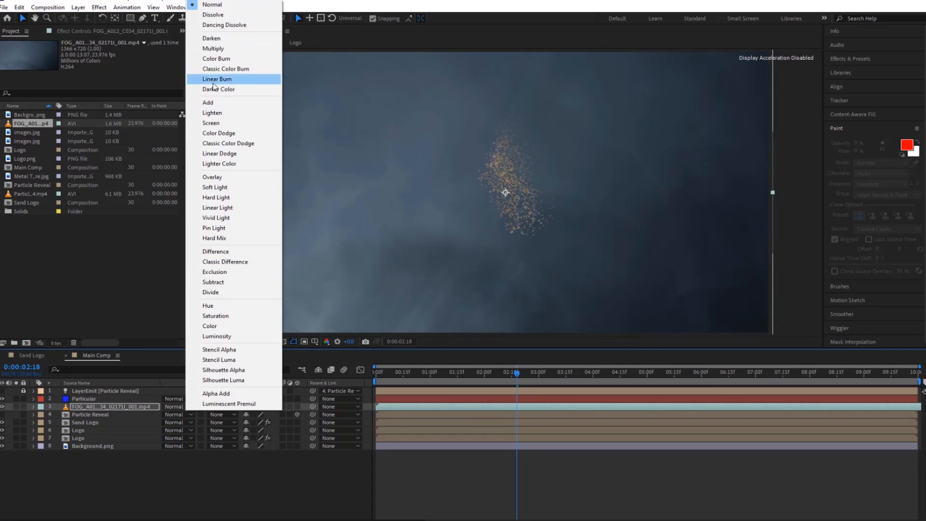
{"action": "left_click", "coordinate": [215, 124]}
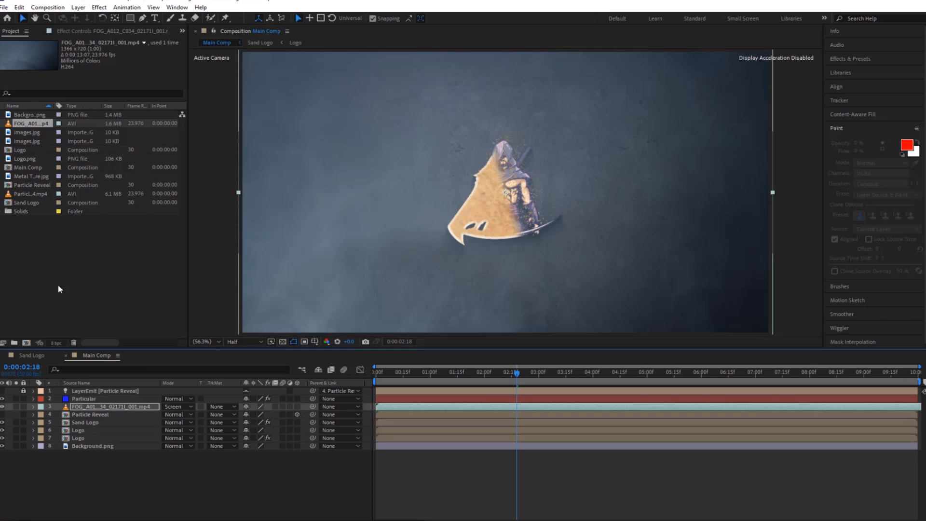
Add Particles_04.mp4 directly above the fog layer, scale it to fill the frame and set its blending mode to Screen.
{"action": "left_click_drag", "start_coordinate": [37, 195], "coordinate": [107, 406]}
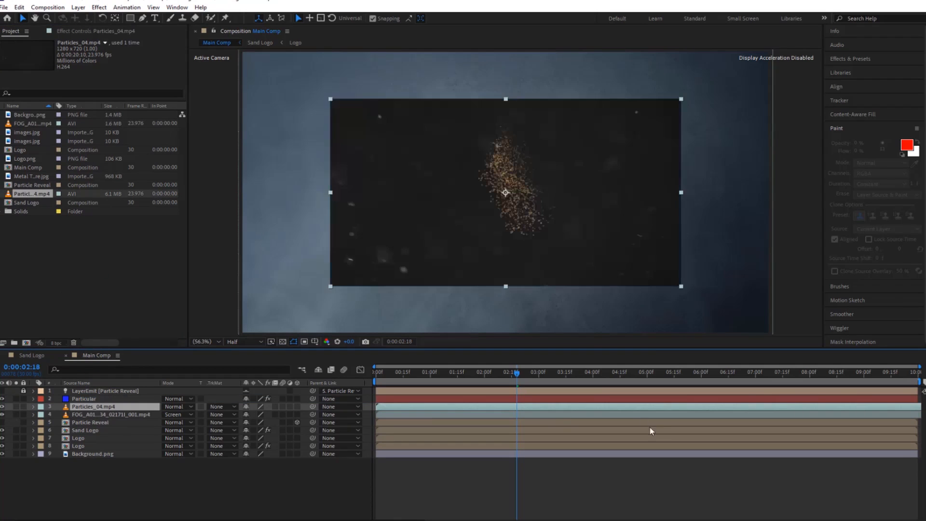
{"action": "left_click_drag", "start_coordinate": [682, 288], "coordinate": [777, 334]}
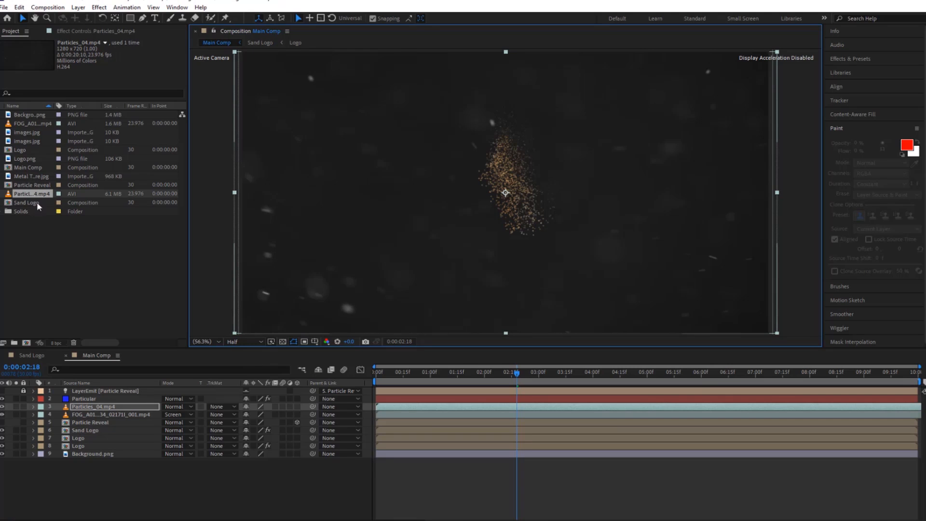
{"action": "left_click", "coordinate": [184, 406]}
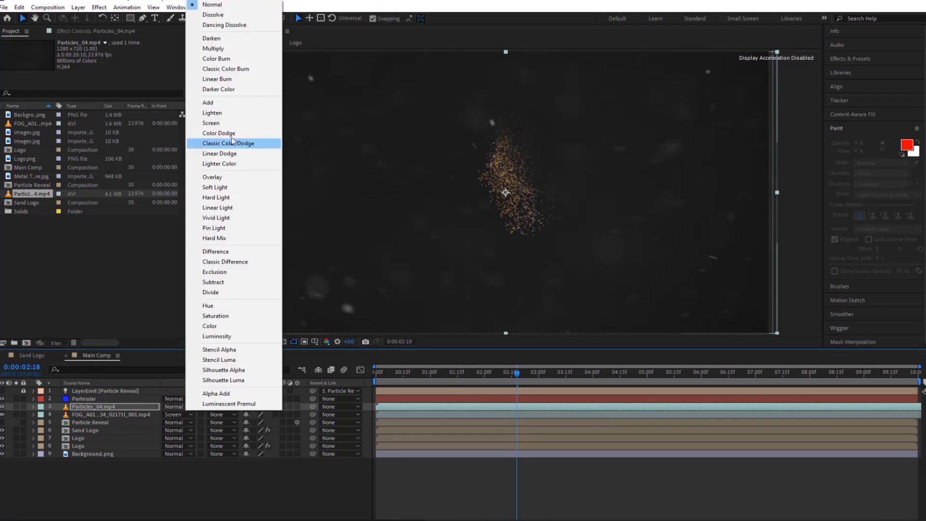
{"action": "left_click", "coordinate": [225, 123]}
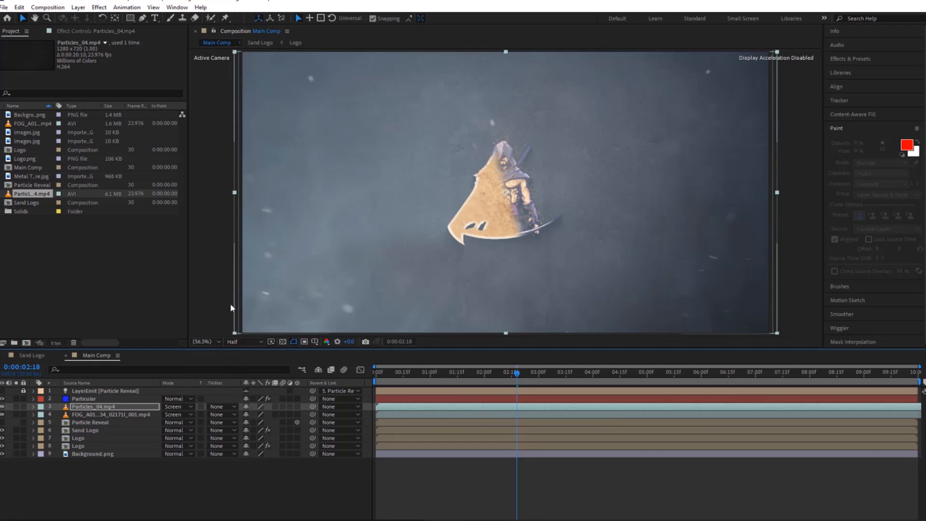
Set the Opacity of both the Particles_04.mp4 and FOG layers to 51%.
{"action": "left_click", "coordinate": [138, 414], "text": "shift"}
{"action": "key", "text": "t"}
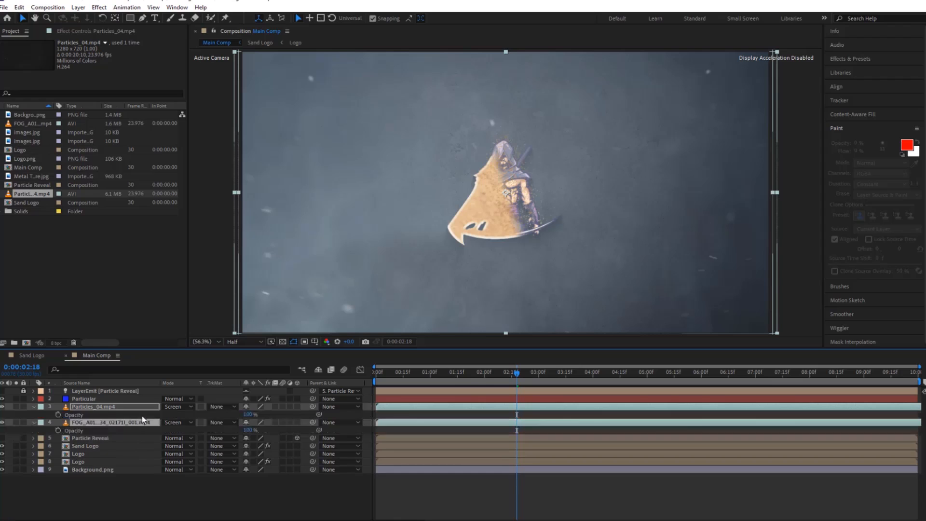
{"action": "left_click_drag", "start_coordinate": [246, 417], "coordinate": [228, 419]}
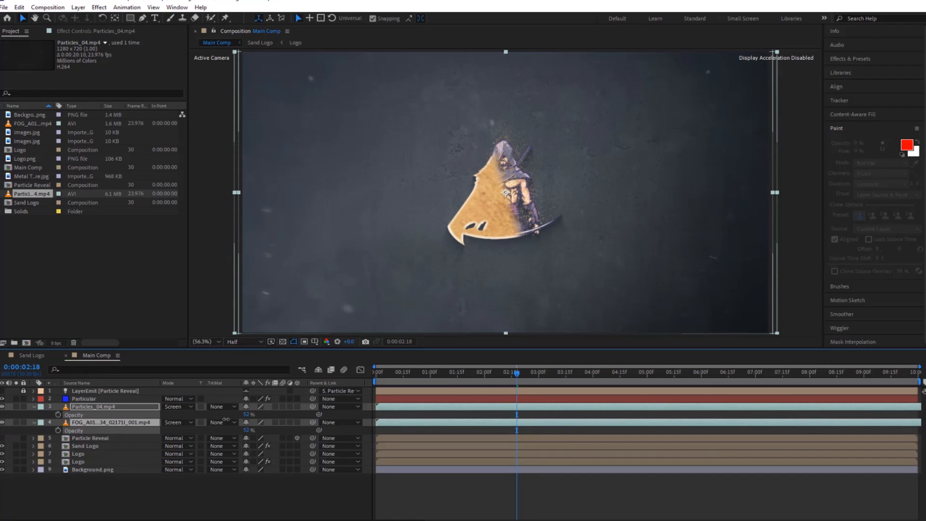
{"action": "left_click_drag", "start_coordinate": [223, 431], "coordinate": [221, 431]}
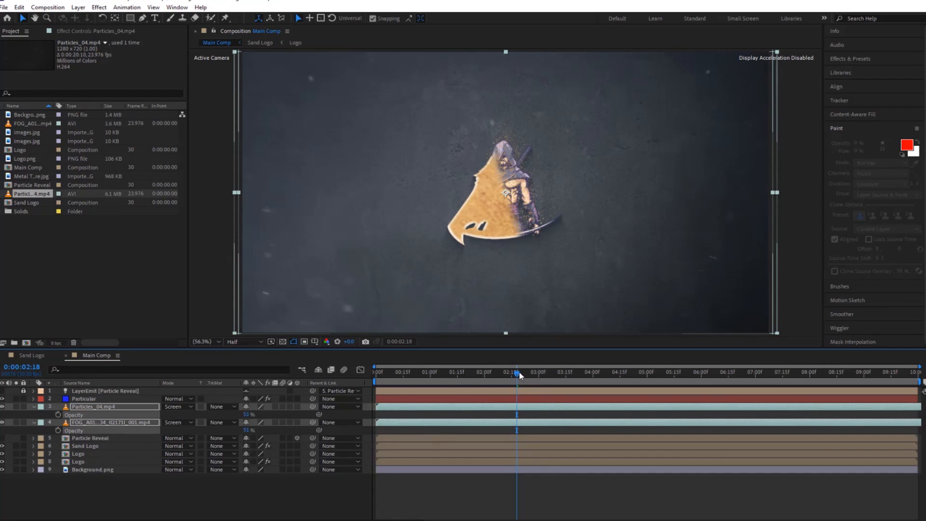
Preview the composited logo reveal from the start of Main Comp.
{"action": "left_click_drag", "start_coordinate": [518, 372], "coordinate": [365, 398]}
{"action": "key", "text": "space"}
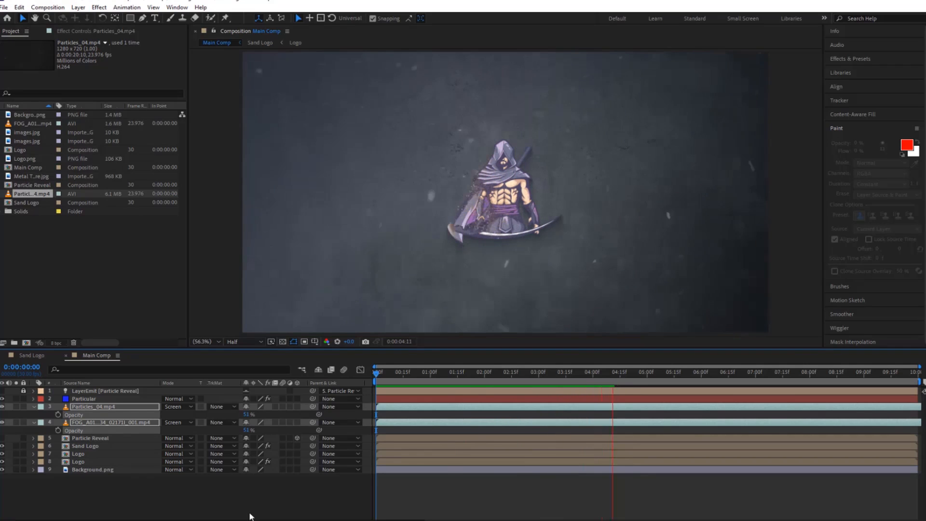
{"action": "key", "text": "space"}
Turn on 3D for the layers from Particular down to Background.png, excluding the locked LayerEmit layer.
{"action": "left_click_drag", "start_coordinate": [135, 482], "coordinate": [114, 393]}
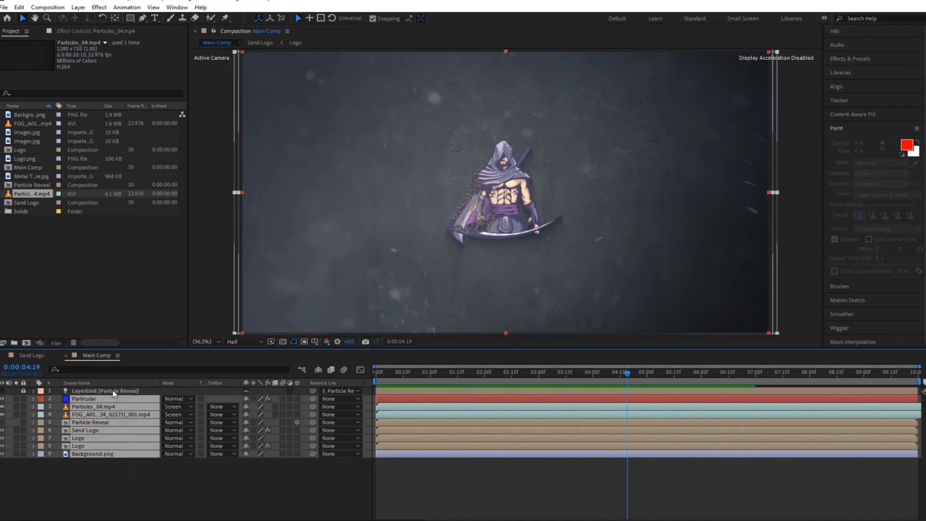
{"action": "left_click", "coordinate": [296, 399]}
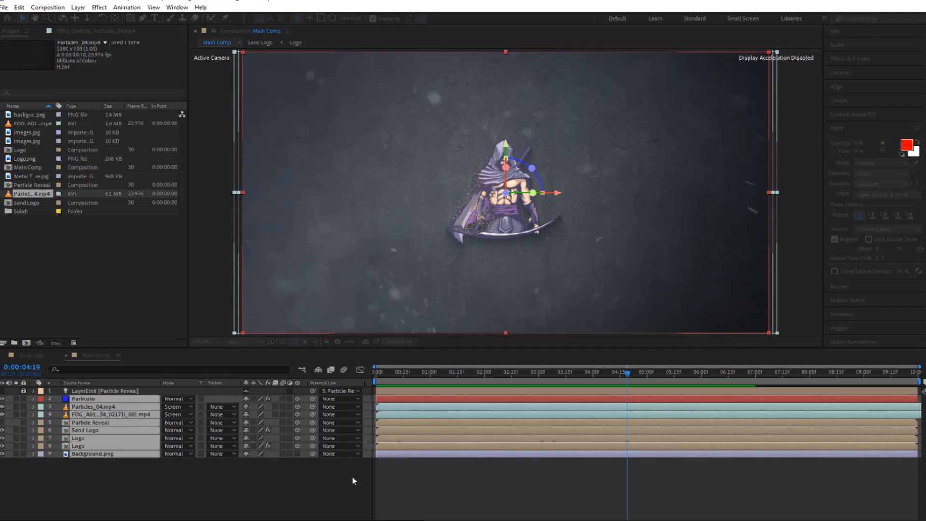
Add an adjustment layer above all layers in Main Comp and apply Sharpen with a Sharpen Amount of 20.
{"action": "right_click", "coordinate": [122, 496]}
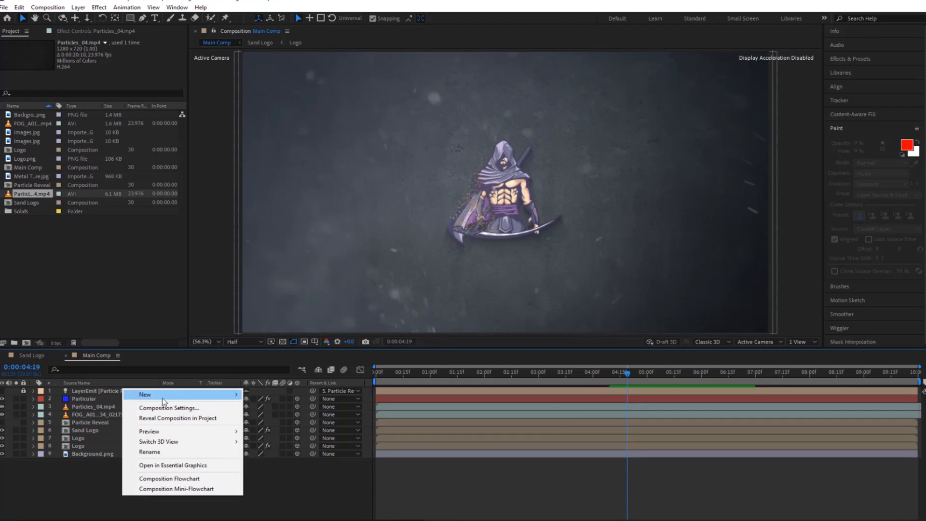
{"action": "mouse_move", "coordinate": [179, 394]}
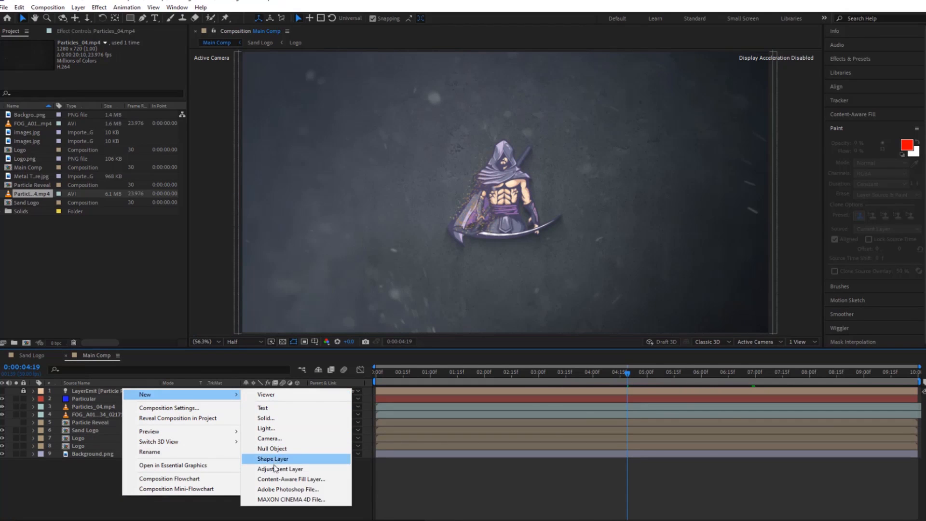
{"action": "left_click", "coordinate": [277, 468]}
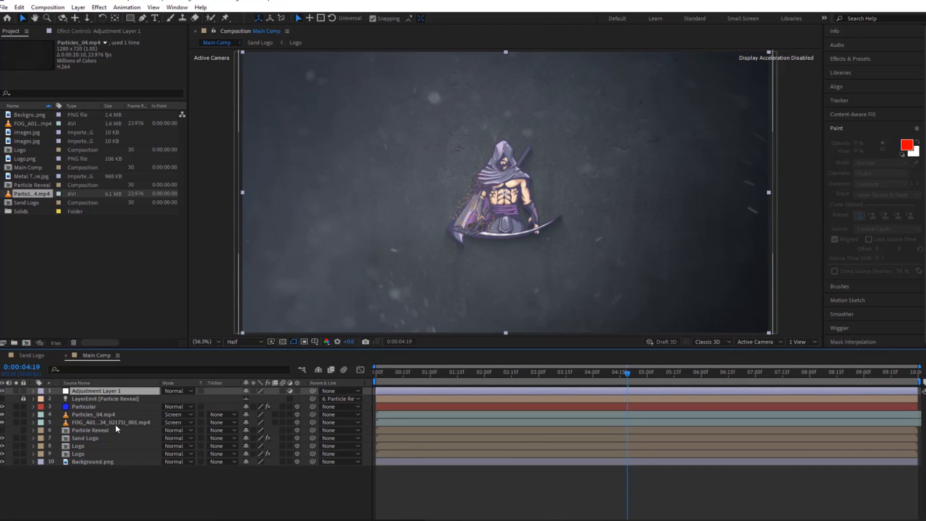
{"action": "key", "text": "ctrl+space"}
{"action": "type", "text": "sharpen"}
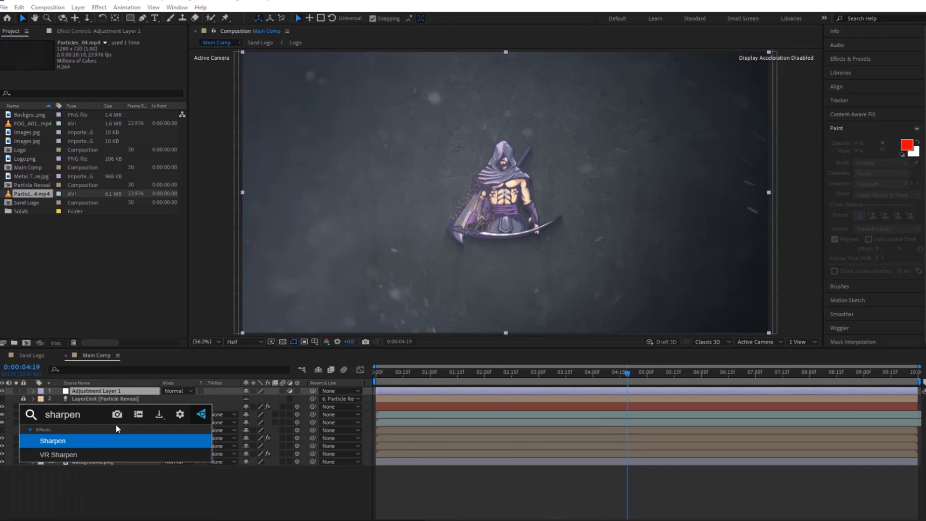
{"action": "left_click", "coordinate": [91, 435]}
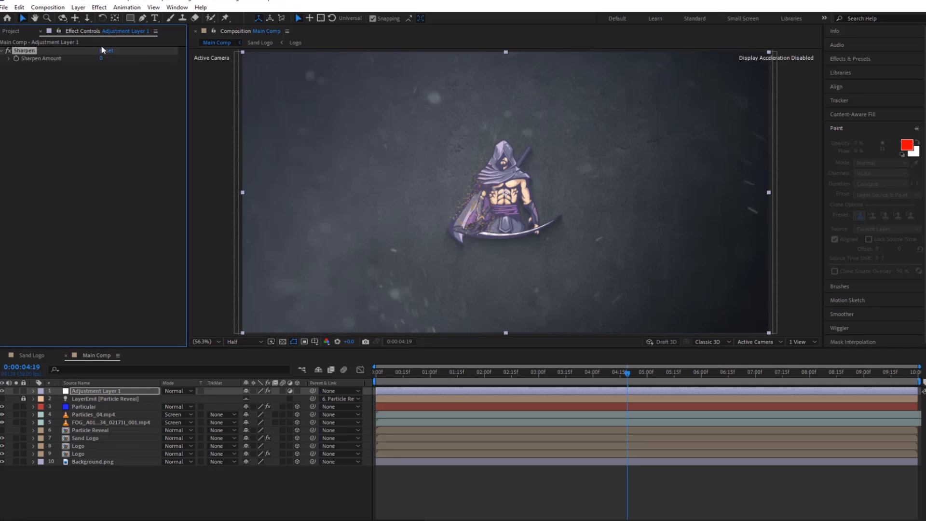
{"action": "left_click", "coordinate": [103, 58]}
{"action": "type", "text": "20"}
{"action": "key", "text": "Return"}
Create a two-node camera in Main Comp using the 80mm preset.
{"action": "right_click", "coordinate": [121, 478]}
{"action": "mouse_move", "coordinate": [165, 376]}
{"action": "left_click", "coordinate": [265, 420]}
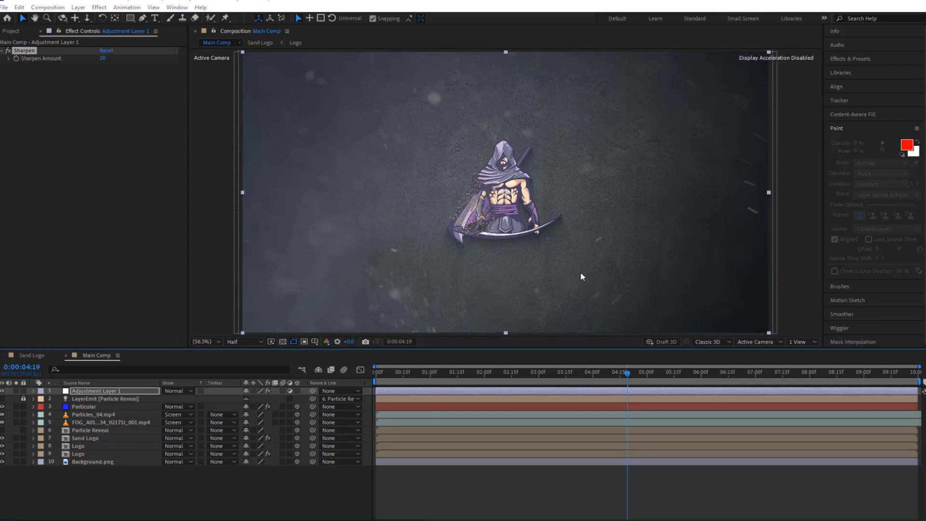
{"action": "left_click", "coordinate": [553, 193]}
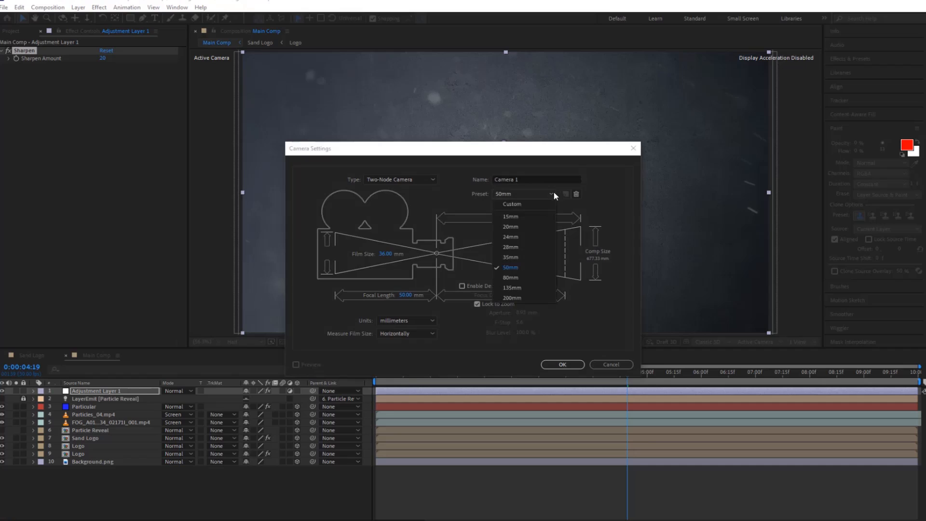
{"action": "left_click", "coordinate": [516, 277]}
{"action": "left_click", "coordinate": [562, 364]}
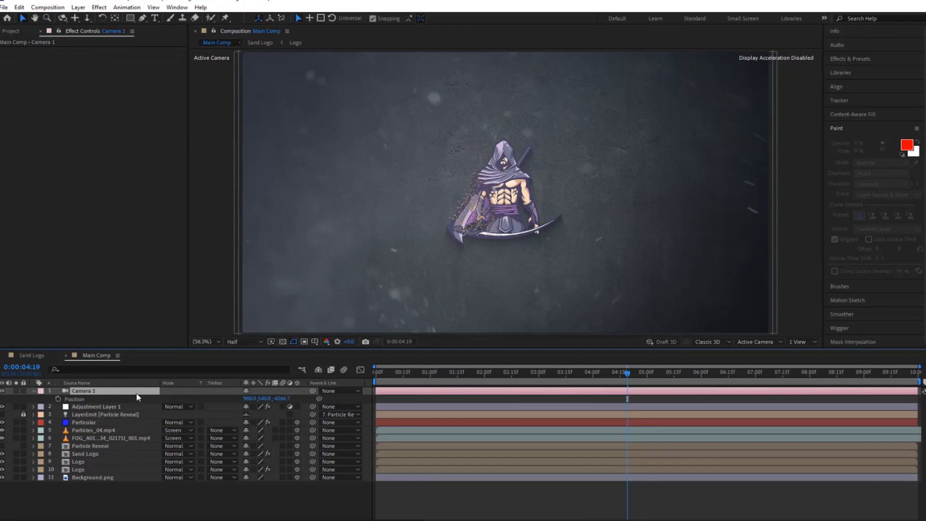
Set a Position keyframe on the camera at the start of Main Comp.
{"action": "key", "text": "Home"}
{"action": "key", "text": "p"}
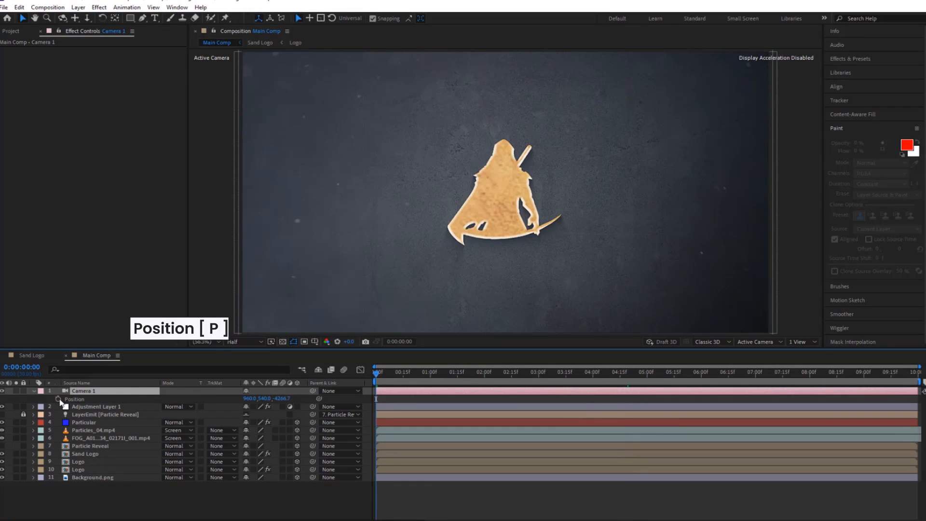
{"action": "left_click", "coordinate": [59, 400]}
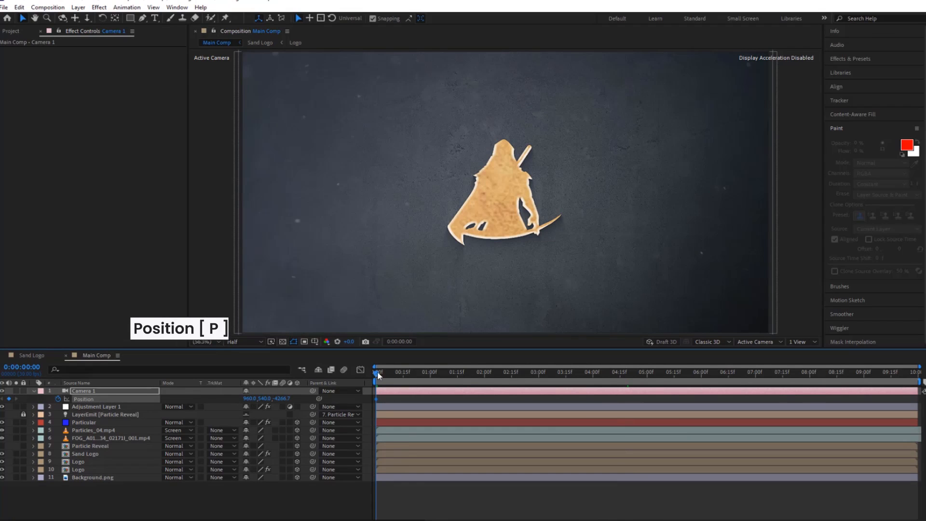
At 0:00:00:20, push the camera in on the logo until its Z Position is 196.3.
{"action": "left_click_drag", "start_coordinate": [377, 373], "coordinate": [413, 375]}
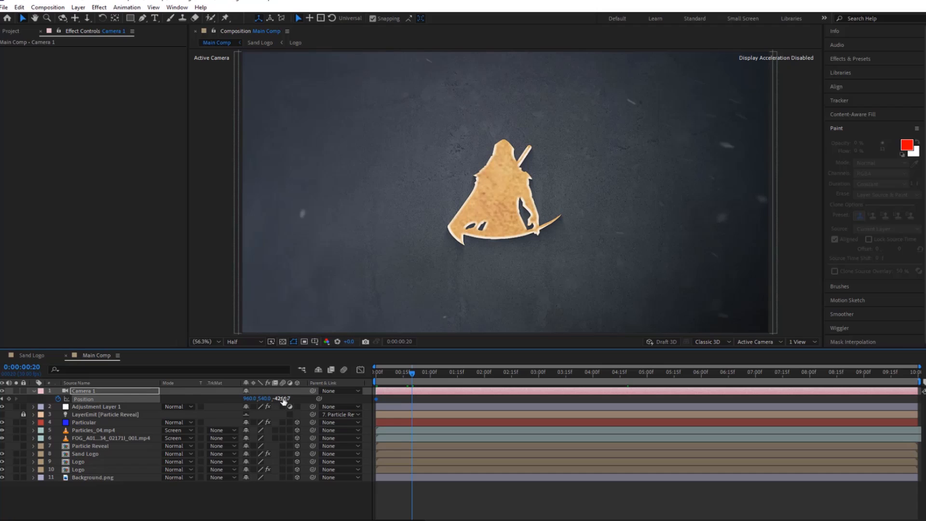
{"action": "left_click_drag", "start_coordinate": [283, 401], "coordinate": [721, 421]}
{"action": "left_click_drag", "start_coordinate": [281, 400], "coordinate": [924, 399]}
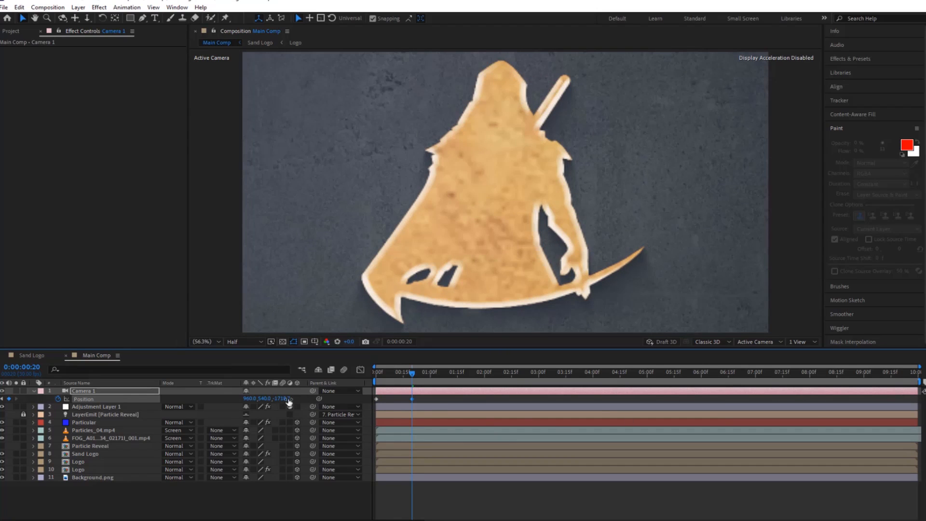
{"action": "left_click_drag", "start_coordinate": [289, 402], "coordinate": [889, 410]}
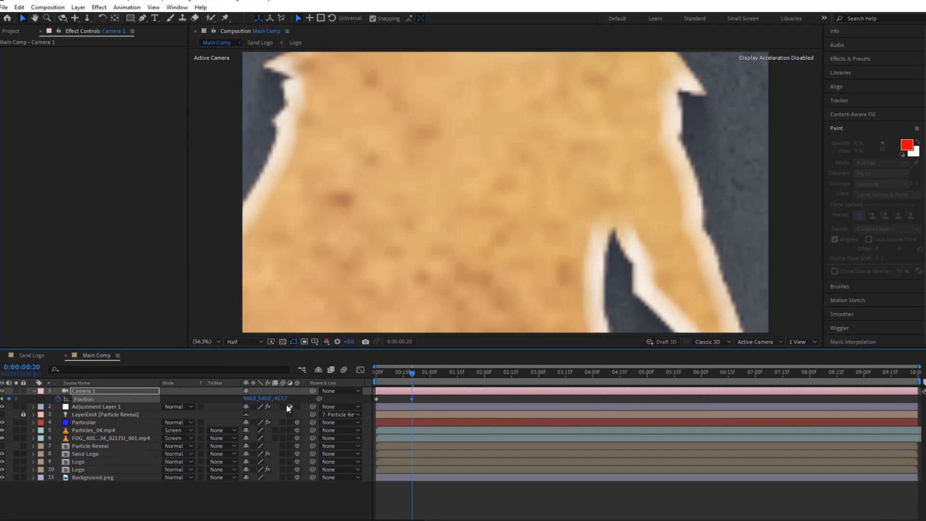
{"action": "left_click_drag", "start_coordinate": [277, 400], "coordinate": [337, 399]}
{"action": "left_click_drag", "start_coordinate": [576, 400], "coordinate": [579, 401]}
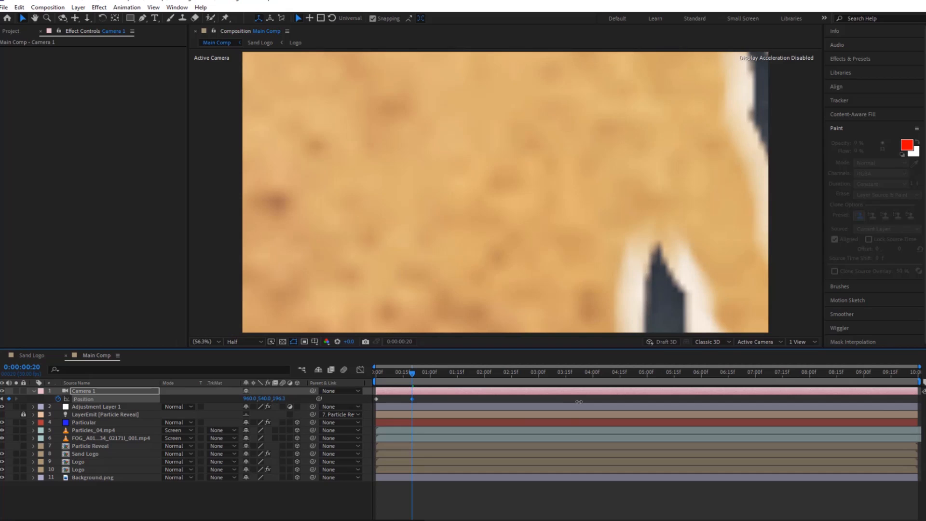
{"action": "left_click", "coordinate": [275, 399]}
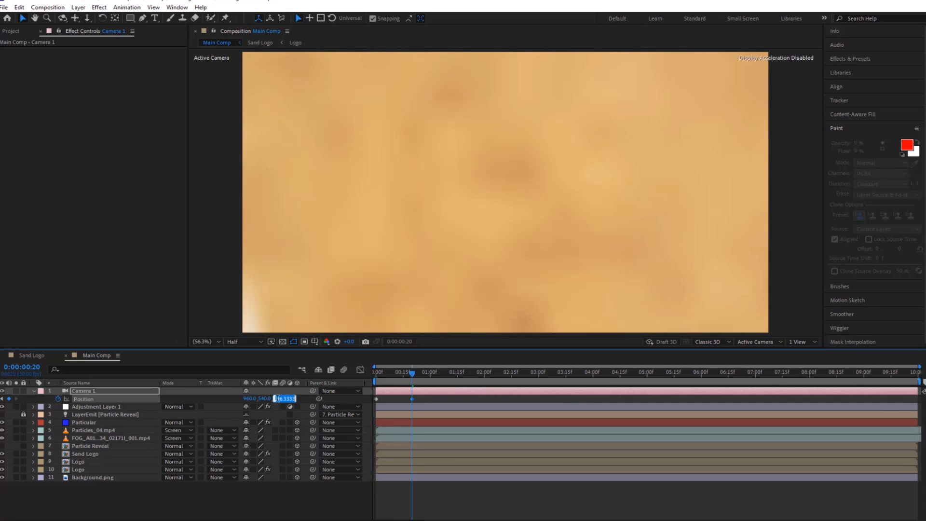
{"action": "left_click", "coordinate": [306, 400]}
{"action": "left_click_drag", "start_coordinate": [281, 400], "coordinate": [383, 399]}
Swap the two camera Position keyframes so the move starts on the close-up and pulls back by 0:00:00:20, and preview it.
{"action": "mouse_move", "coordinate": [429, 402]}
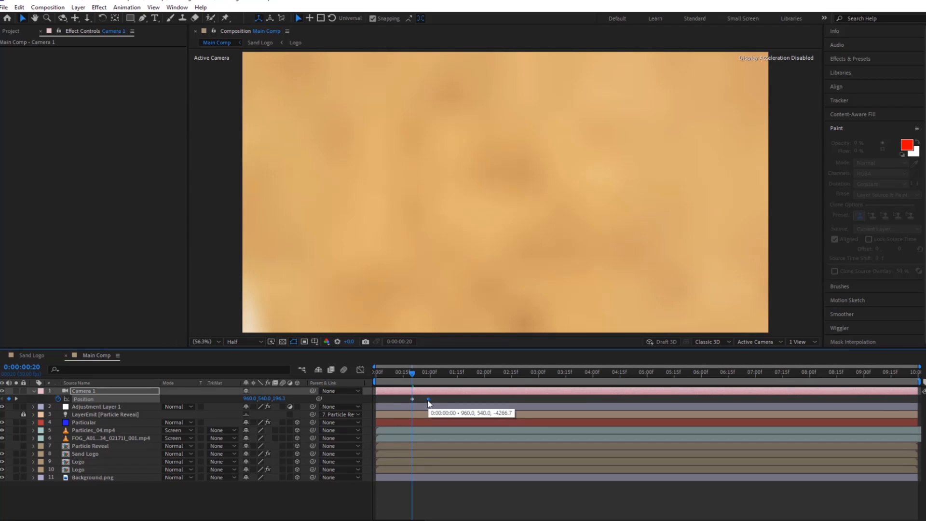
{"action": "left_click_drag", "start_coordinate": [412, 399], "coordinate": [357, 377]}
{"action": "key", "text": "Home"}
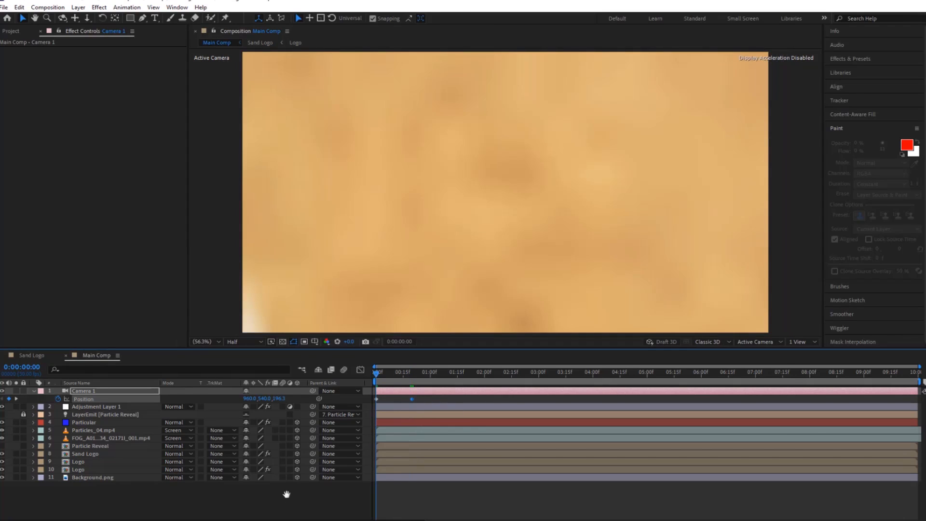
{"action": "key", "text": "space"}
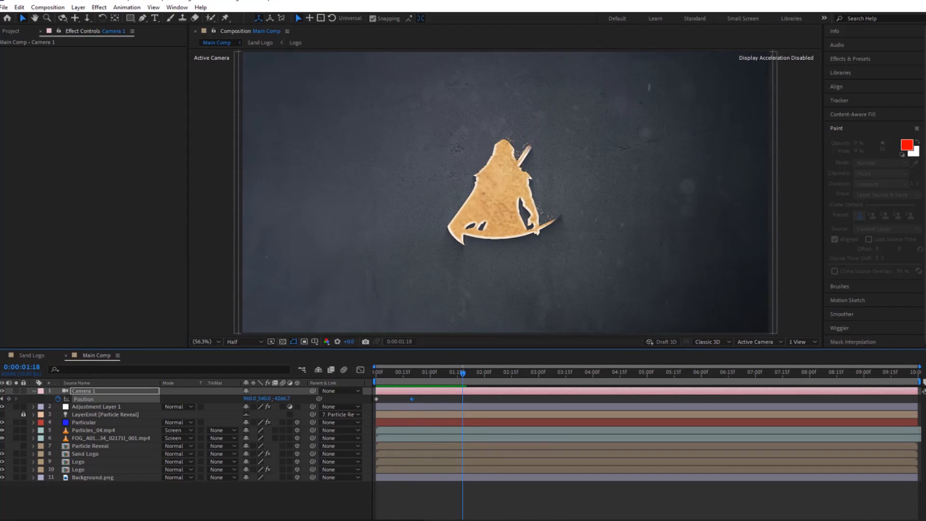
Add a camera Position keyframe at 0:00:06:00 that holds the pulled-back view.
{"action": "left_click_drag", "start_coordinate": [464, 373], "coordinate": [701, 378]}
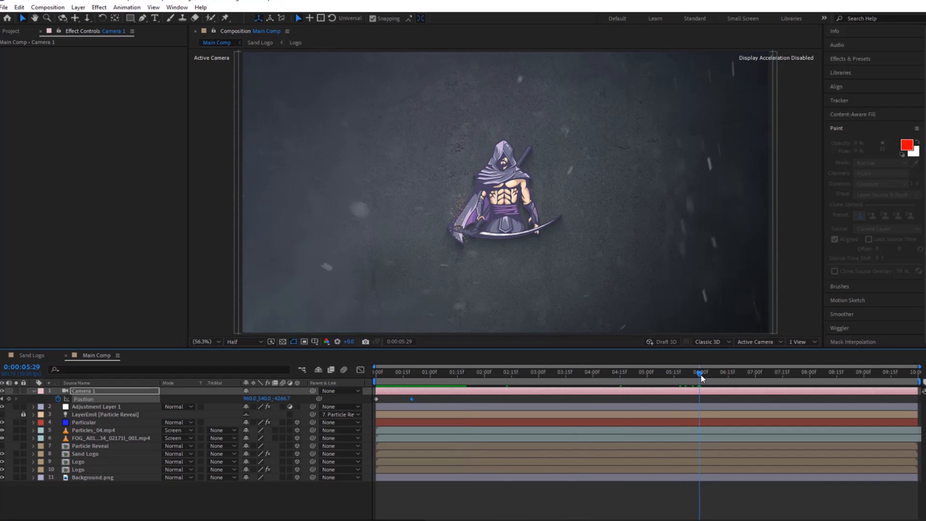
{"action": "left_click", "coordinate": [701, 372]}
{"action": "key", "text": "alt+shift+p"}
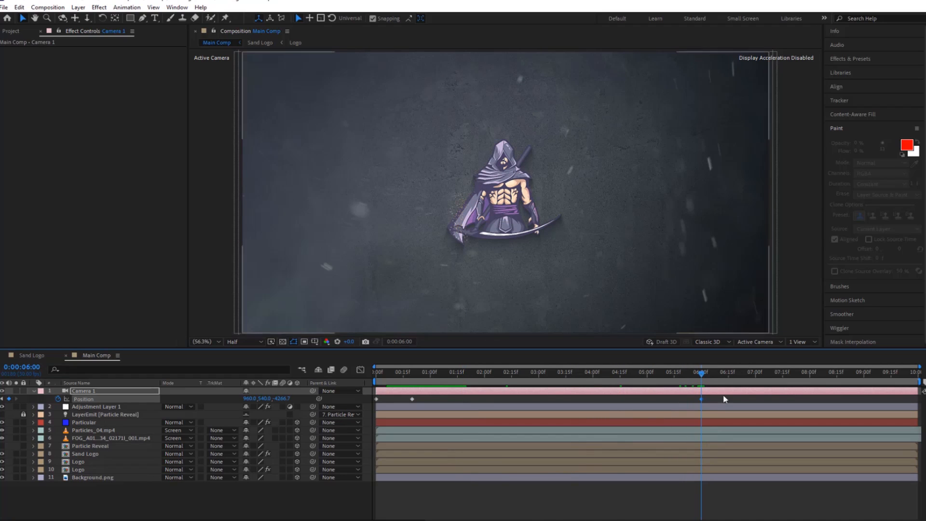
Move the second camera Position keyframe to about 0:00:01:01, and add keyframes at 0:00:06:07 and about 0:00:06:22 for pushing back in to the close-up.
{"action": "left_click_drag", "start_coordinate": [700, 373], "coordinate": [712, 373]}
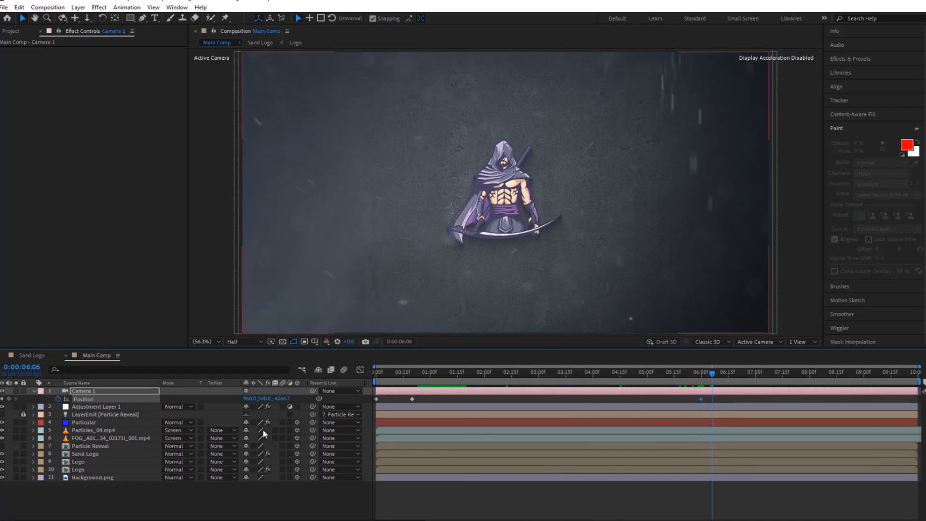
{"action": "left_click_drag", "start_coordinate": [280, 400], "coordinate": [270, 401]}
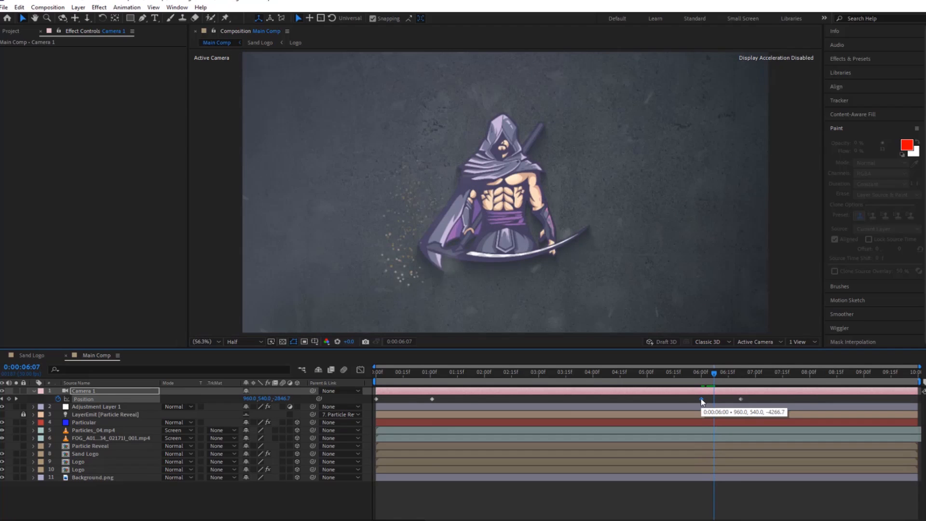
{"action": "key", "text": "ctrl+v"}
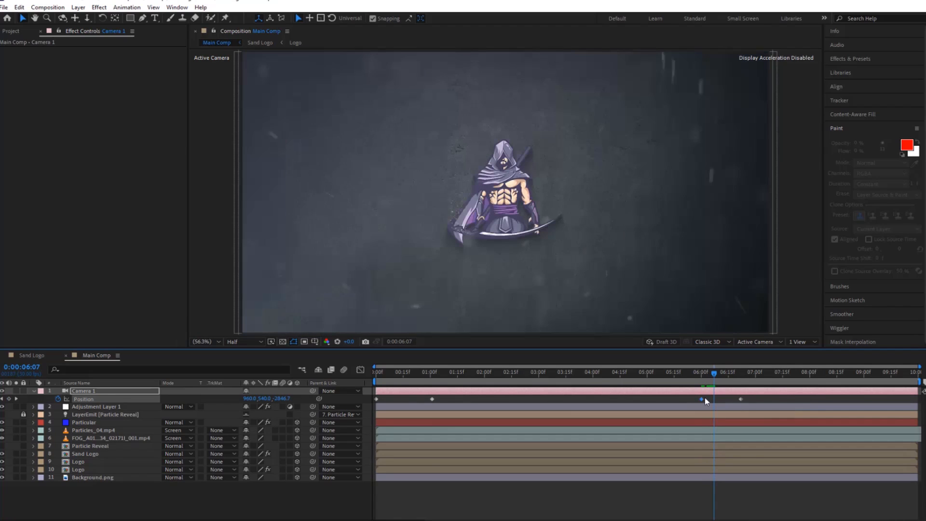
{"action": "left_click_drag", "start_coordinate": [715, 374], "coordinate": [745, 376]}
{"action": "key", "text": "k"}
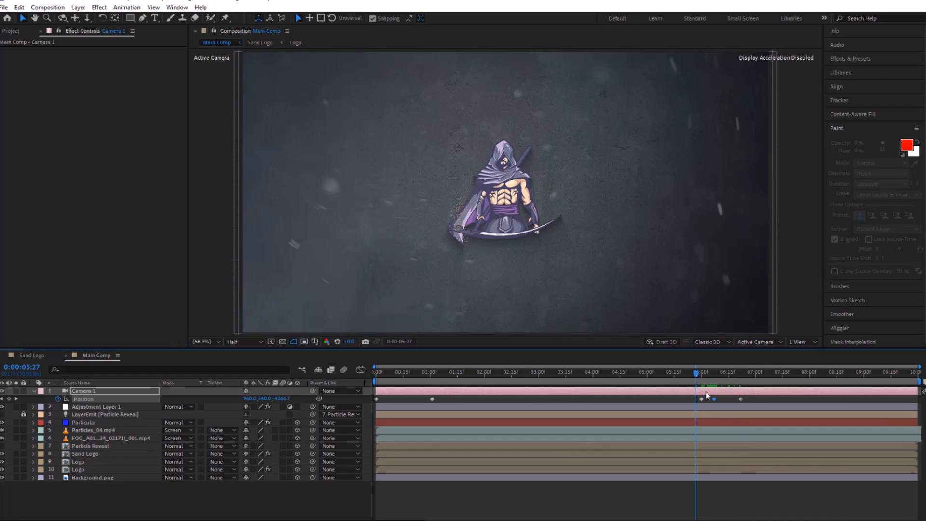
Add another adjustment layer on top of Main Comp and apply Optics Compensation to it.
{"action": "right_click", "coordinate": [168, 503]}
{"action": "mouse_move", "coordinate": [214, 395]}
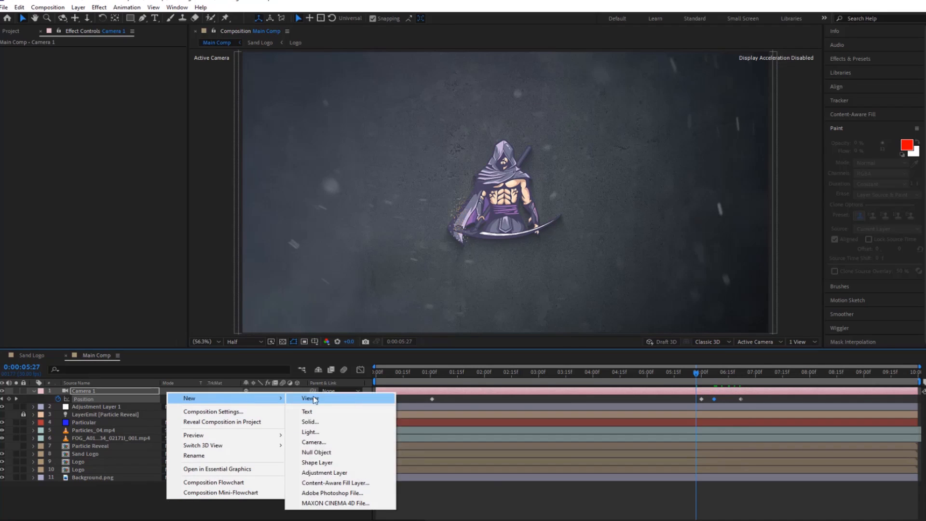
{"action": "left_click", "coordinate": [332, 473]}
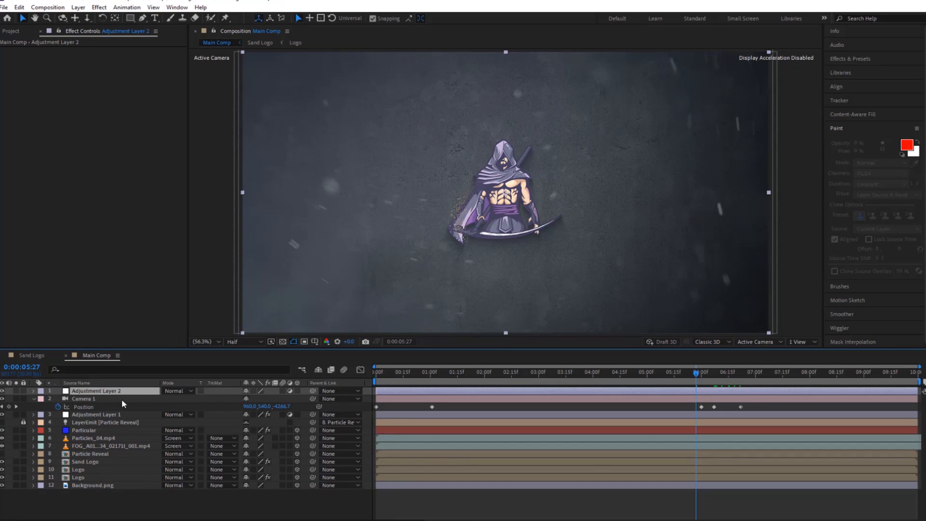
{"action": "key", "text": "ctrl+space"}
{"action": "type", "text": "optic"}
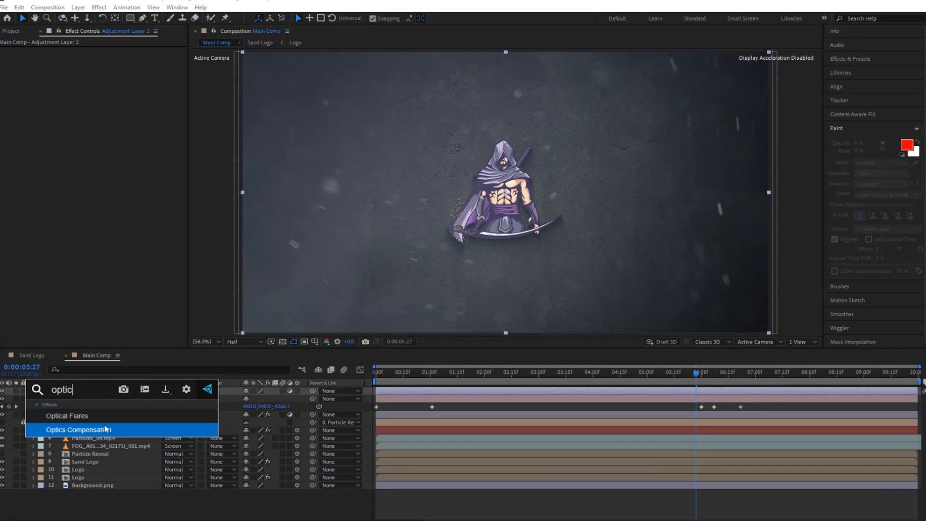
{"action": "left_click", "coordinate": [106, 429]}
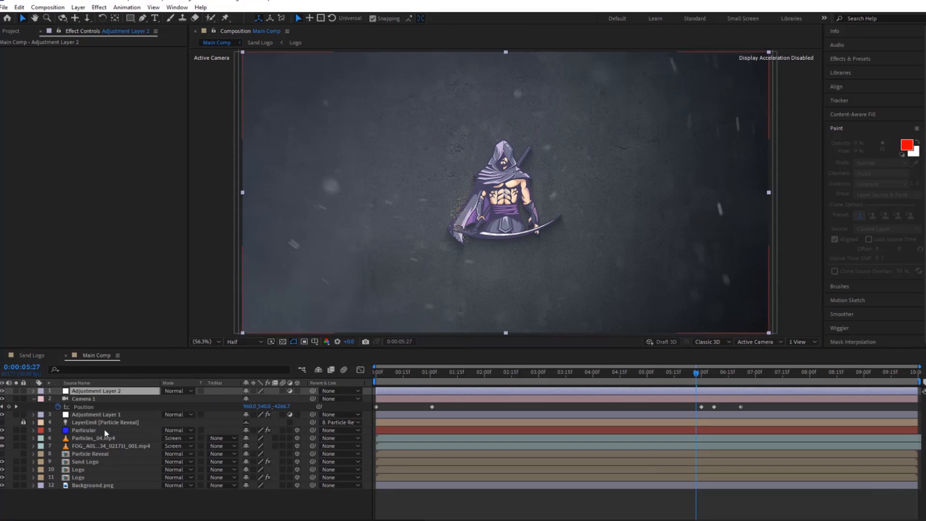
Turn on Reverse Lens Distortion and keyframe Field Of View from 0 at the start to 60 at 0:00:03:15.
{"action": "key", "text": "Home"}
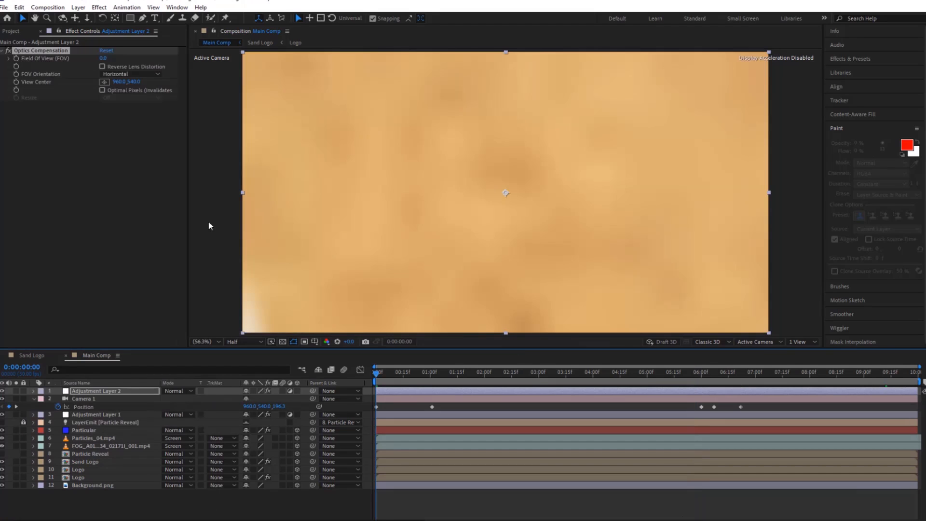
{"action": "left_click", "coordinate": [100, 67]}
{"action": "left_click", "coordinate": [102, 67]}
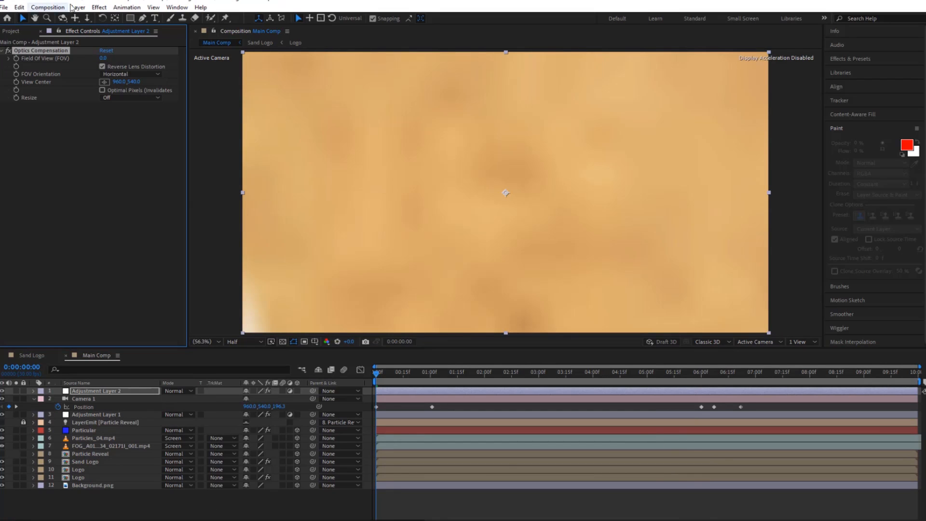
{"action": "left_click_drag", "start_coordinate": [375, 376], "coordinate": [562, 391]}
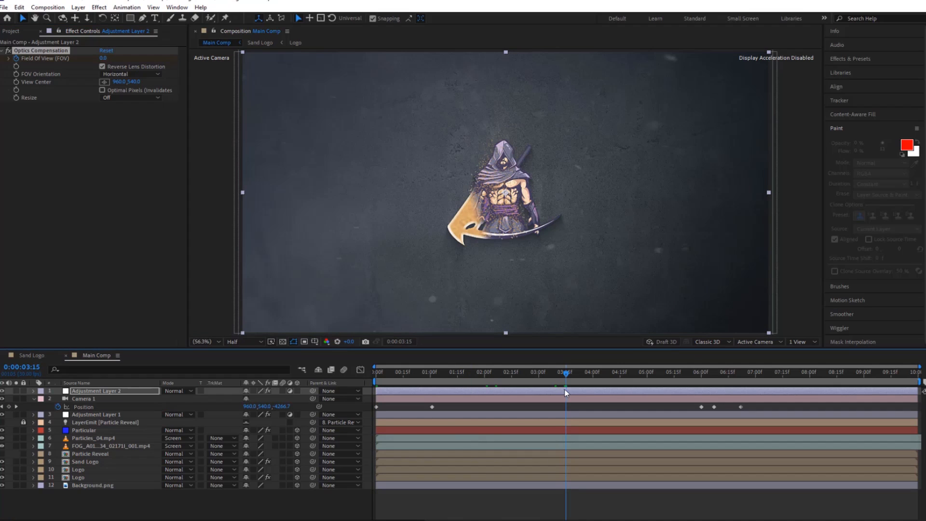
{"action": "left_click", "coordinate": [102, 59]}
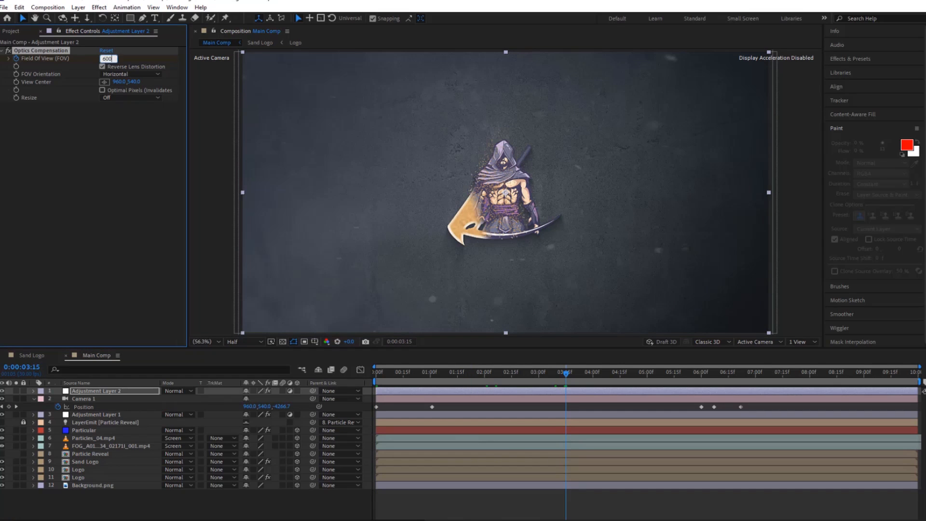
{"action": "key", "text": "Return"}
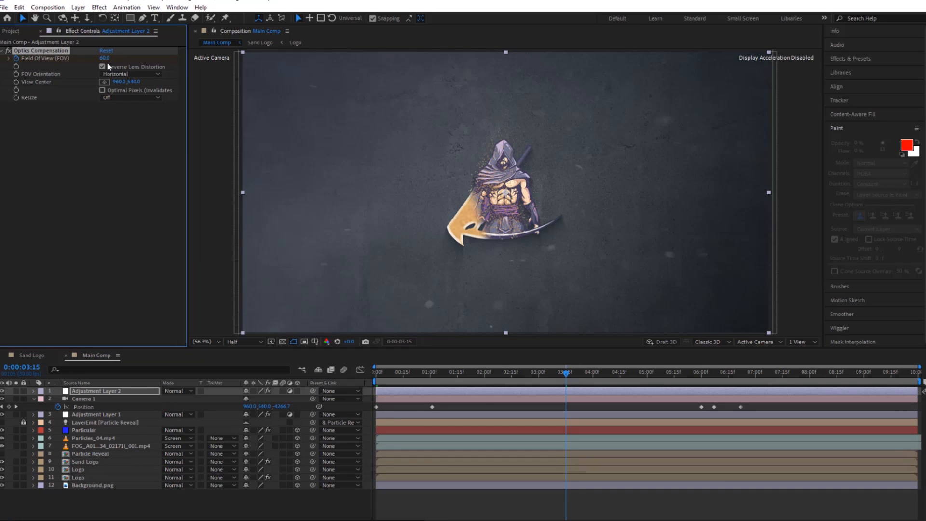
Preview the lens distortion from the start and show the top adjustment layer's Field Of View keyframes in the timeline.
{"action": "key", "text": "Home"}
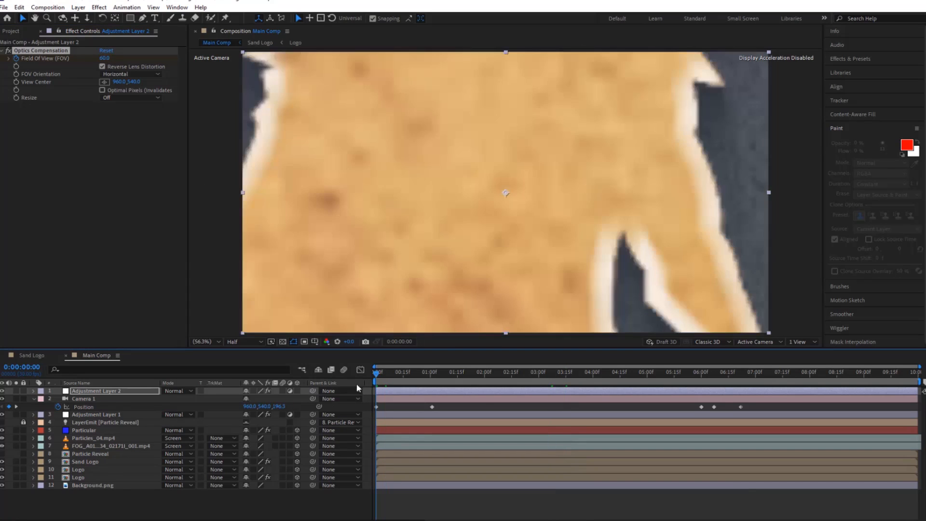
{"action": "key", "text": "space"}
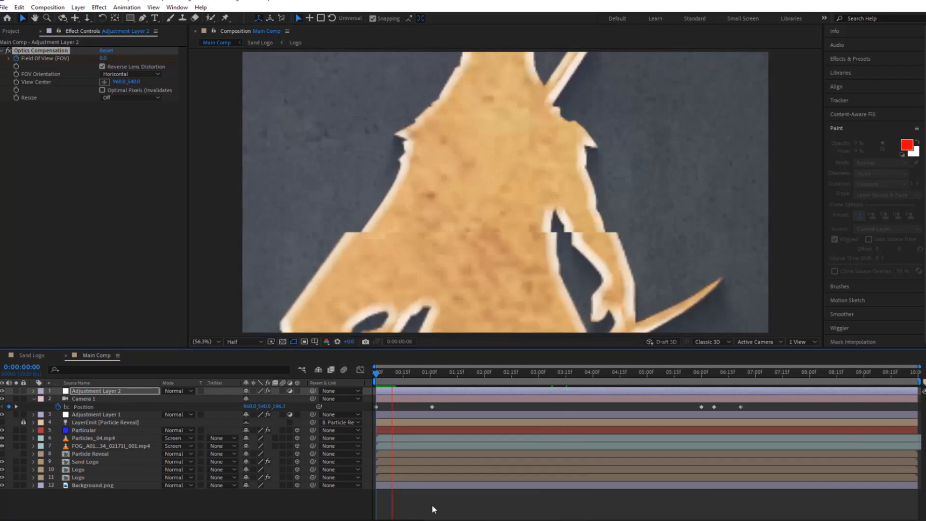
{"action": "left_click", "coordinate": [558, 391]}
{"action": "key", "text": "u"}
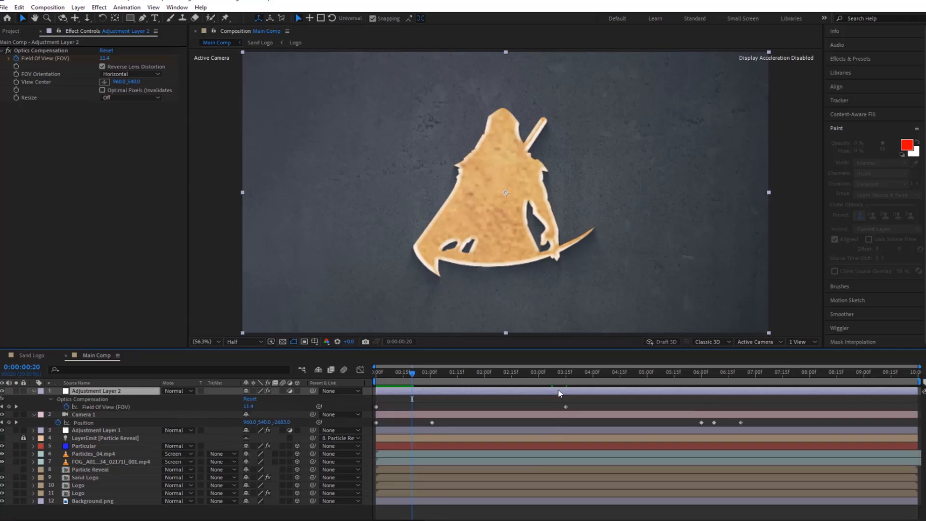
Keyframe the top adjustment layer's Field Of View at 60 at 0:00:06:00 and at 180 at 0:00:06:12.
{"action": "left_click_drag", "start_coordinate": [438, 376], "coordinate": [557, 417]}
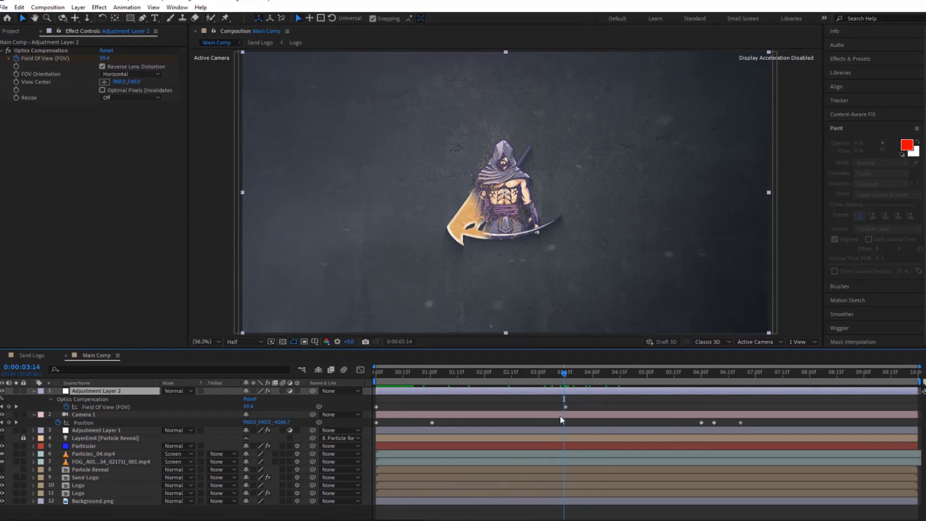
{"action": "left_click_drag", "start_coordinate": [564, 373], "coordinate": [702, 386]}
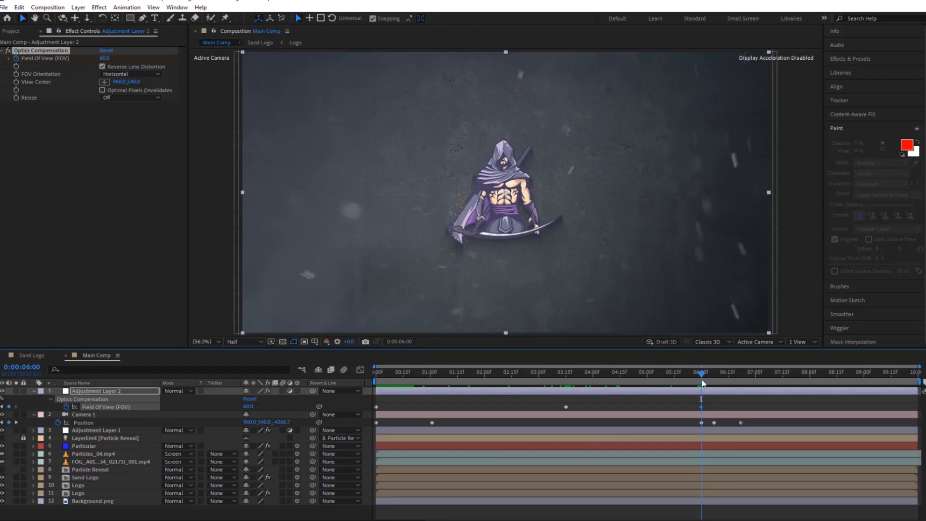
{"action": "left_click_drag", "start_coordinate": [702, 373], "coordinate": [744, 375]}
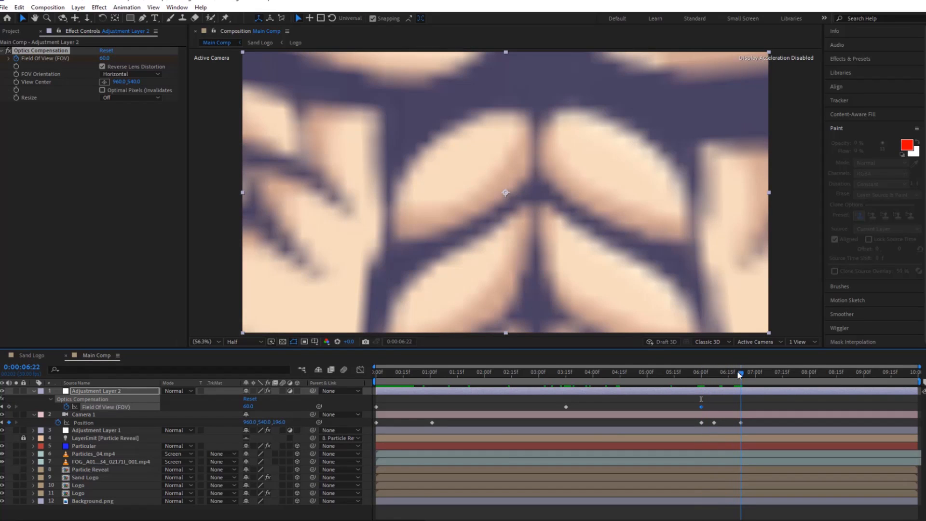
{"action": "left_click_drag", "start_coordinate": [731, 376], "coordinate": [722, 375]}
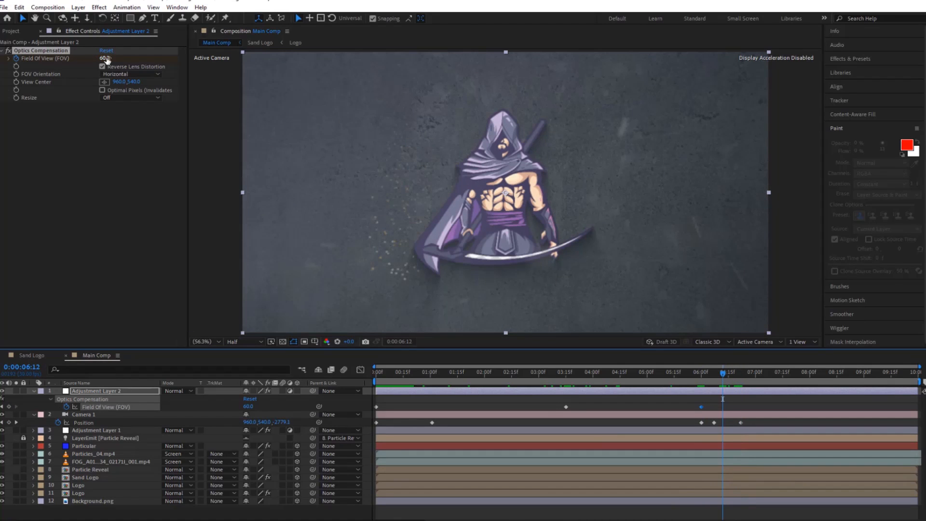
{"action": "left_click_drag", "start_coordinate": [115, 57], "coordinate": [781, 84]}
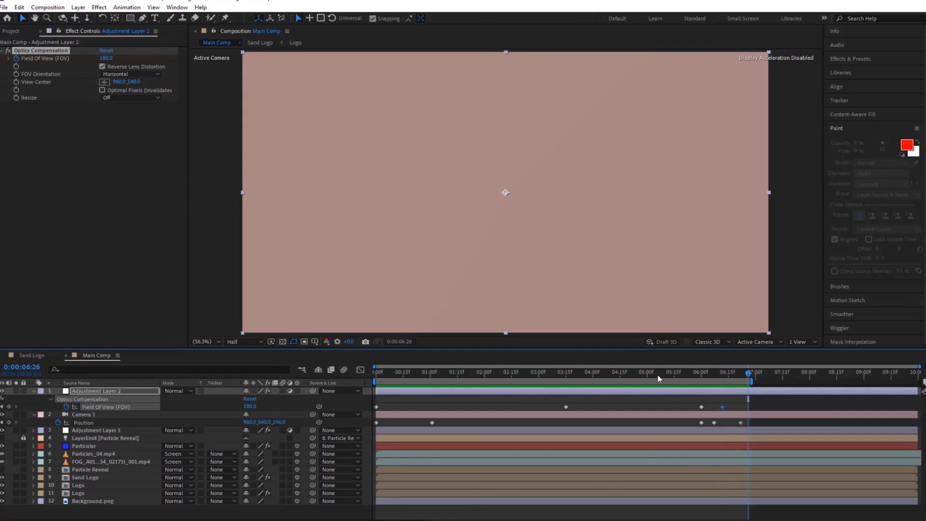
Apply Curves to the top adjustment layer and shape the RGB curve into a gentle S with darker shadows and brighter highlights.
{"action": "key", "text": "Home"}
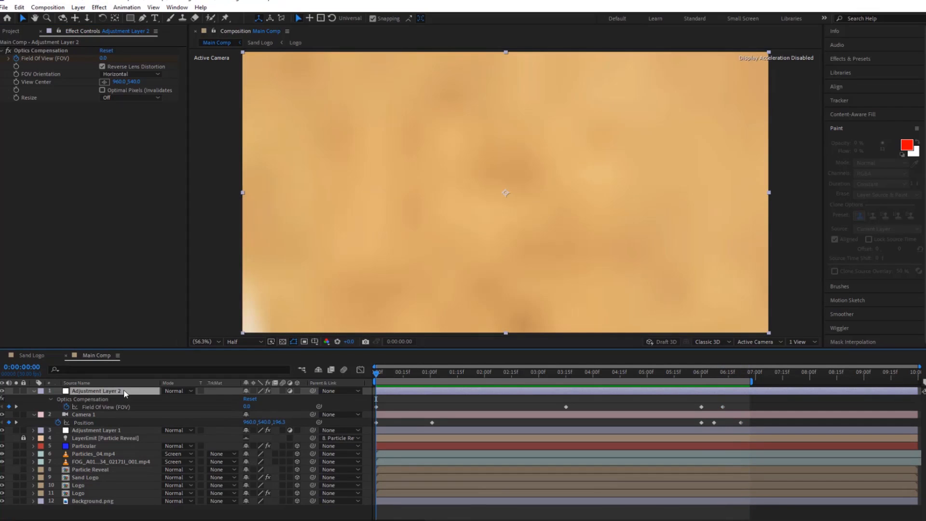
{"action": "key", "text": "ctrl+space"}
{"action": "type", "text": "curv"}
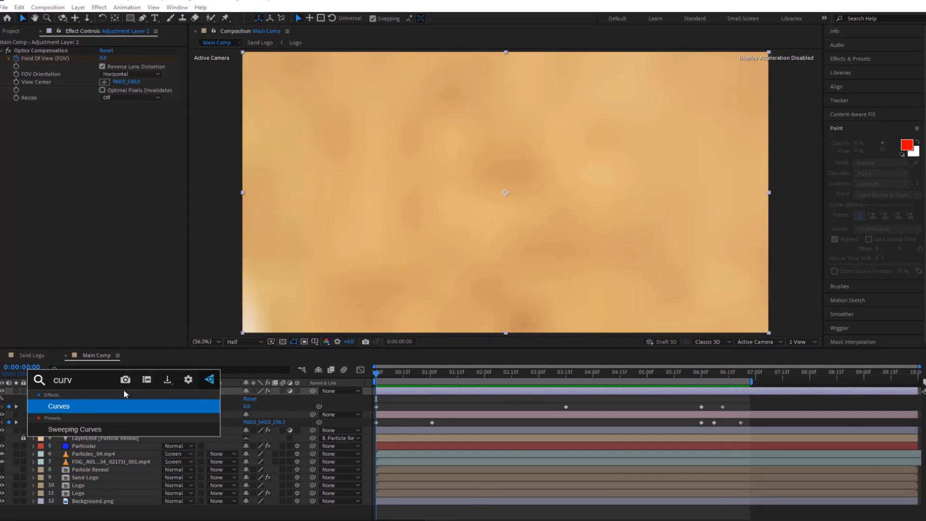
{"action": "left_click", "coordinate": [100, 406]}
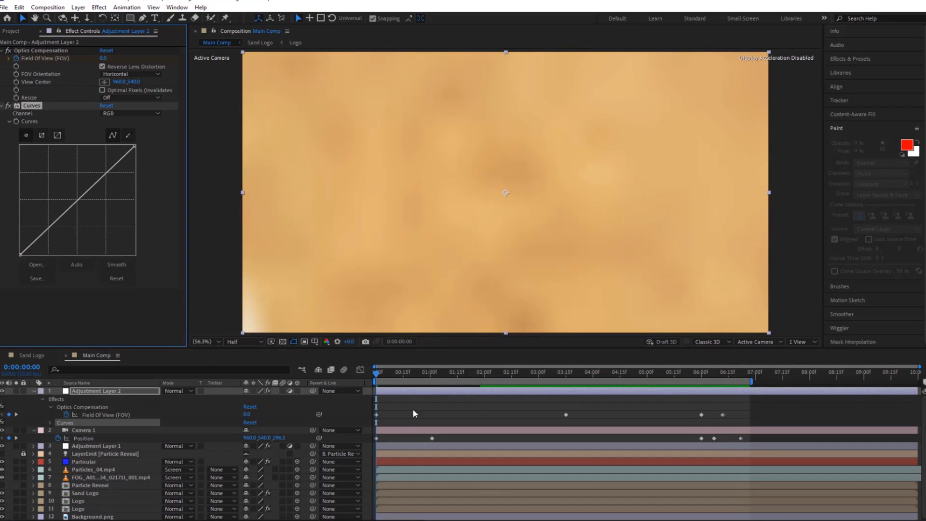
{"action": "left_click_drag", "start_coordinate": [391, 375], "coordinate": [538, 394]}
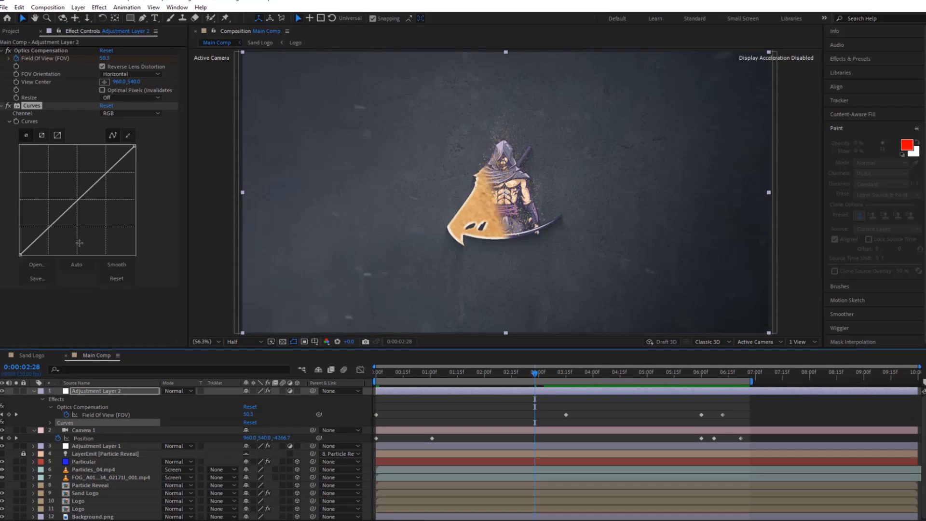
{"action": "left_click_drag", "start_coordinate": [60, 233], "coordinate": [59, 230]}
{"action": "left_click_drag", "start_coordinate": [102, 192], "coordinate": [100, 177]}
Preview the graded logo reveal with its lens distortion from the start of the composition.
{"action": "left_click_drag", "start_coordinate": [534, 376], "coordinate": [365, 381]}
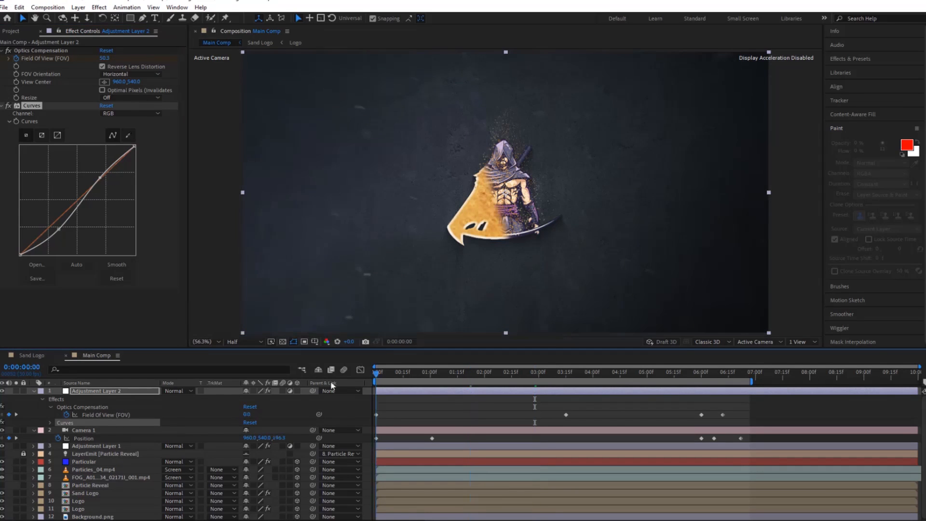
{"action": "key", "text": "space"}
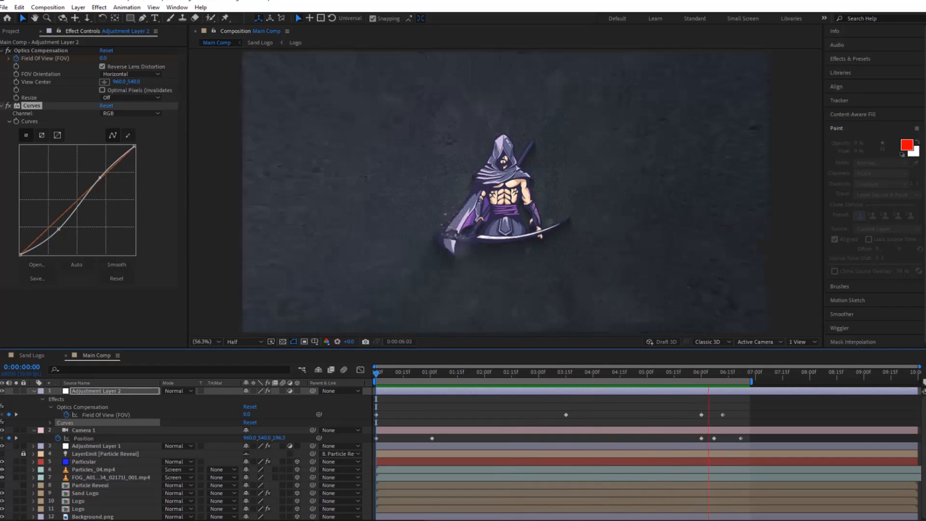
{"action": "key", "text": "space"}
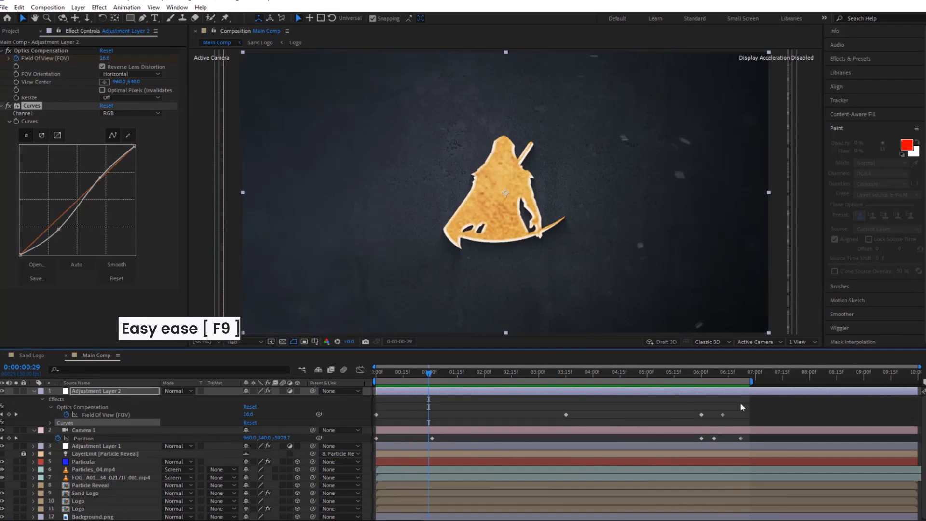
Easy Ease all Field Of View keyframes and shape their speed graph to peak early in the first move and late in the last.
{"action": "left_click_drag", "start_coordinate": [746, 402], "coordinate": [354, 423]}
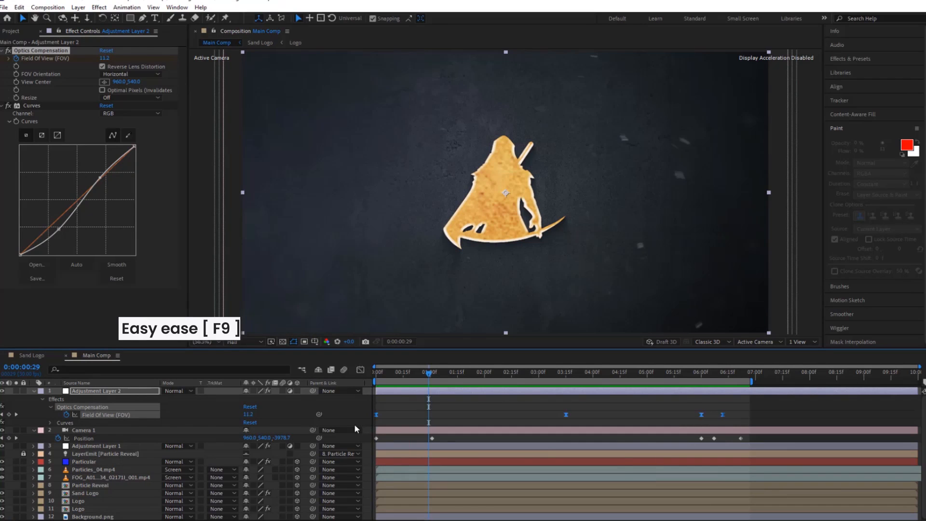
{"action": "key", "text": "F9"}
{"action": "left_click", "coordinate": [361, 369]}
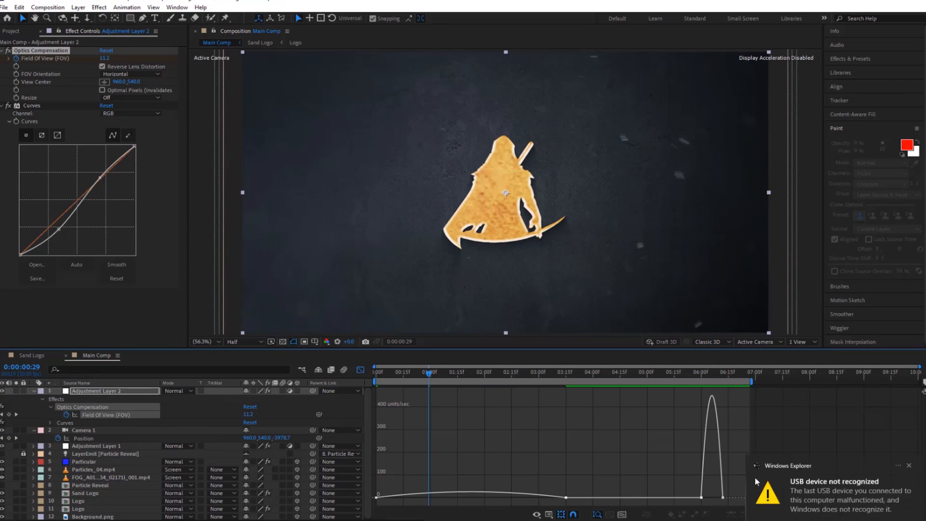
{"action": "left_click_drag", "start_coordinate": [743, 479], "coordinate": [714, 496]}
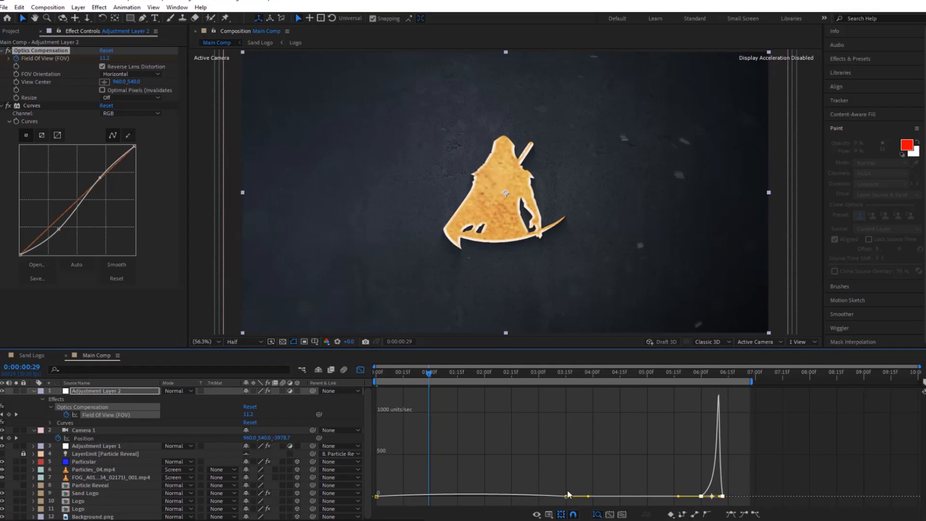
{"action": "left_click_drag", "start_coordinate": [568, 494], "coordinate": [470, 494]}
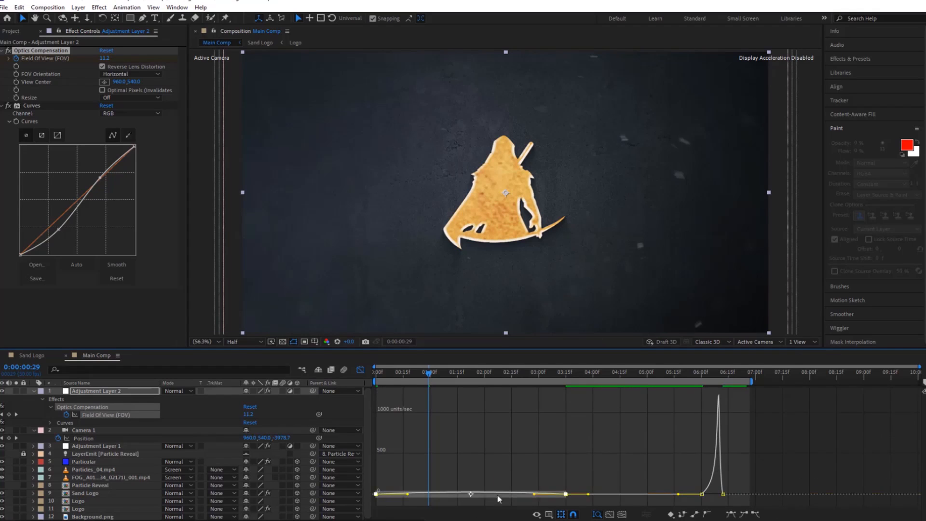
{"action": "left_click_drag", "start_coordinate": [533, 495], "coordinate": [473, 494]}
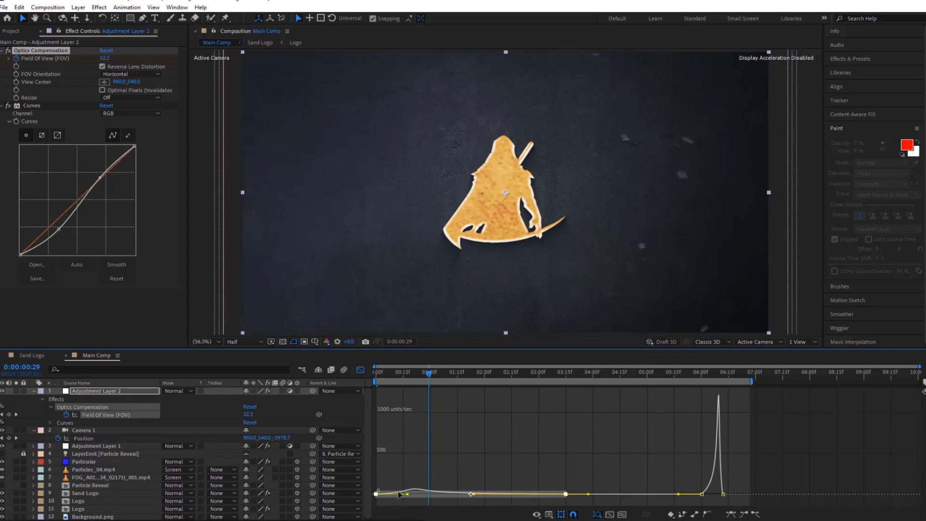
{"action": "left_click_drag", "start_coordinate": [399, 494], "coordinate": [386, 494]}
{"action": "left_click", "coordinate": [361, 369]}
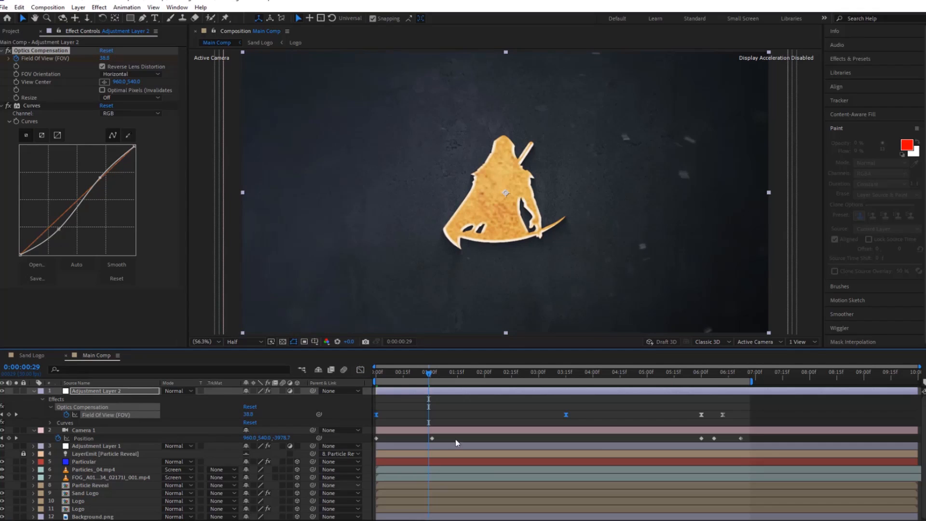
Easy Ease the camera's Position keyframes and shape the speed graph with an early peak in the pull-back and a late peak in the push-in.
{"action": "left_click_drag", "start_coordinate": [765, 443], "coordinate": [368, 434]}
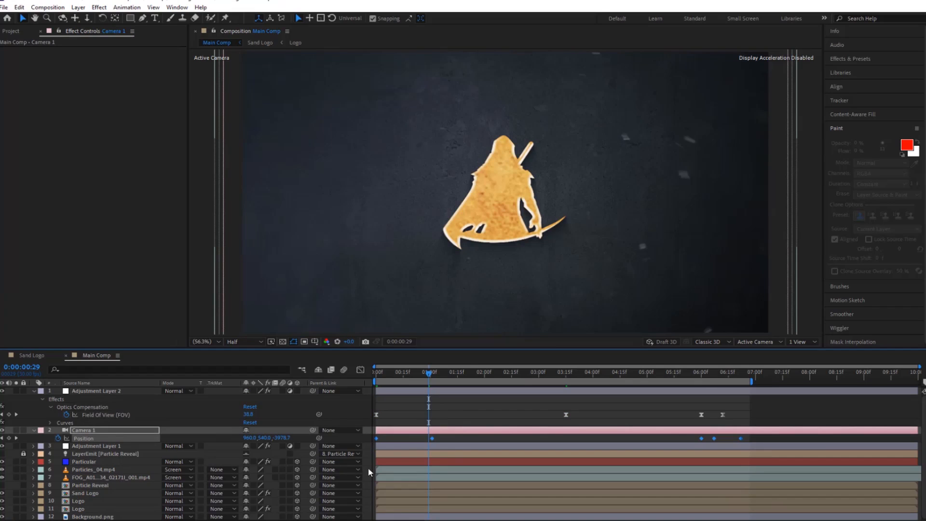
{"action": "left_click", "coordinate": [360, 369]}
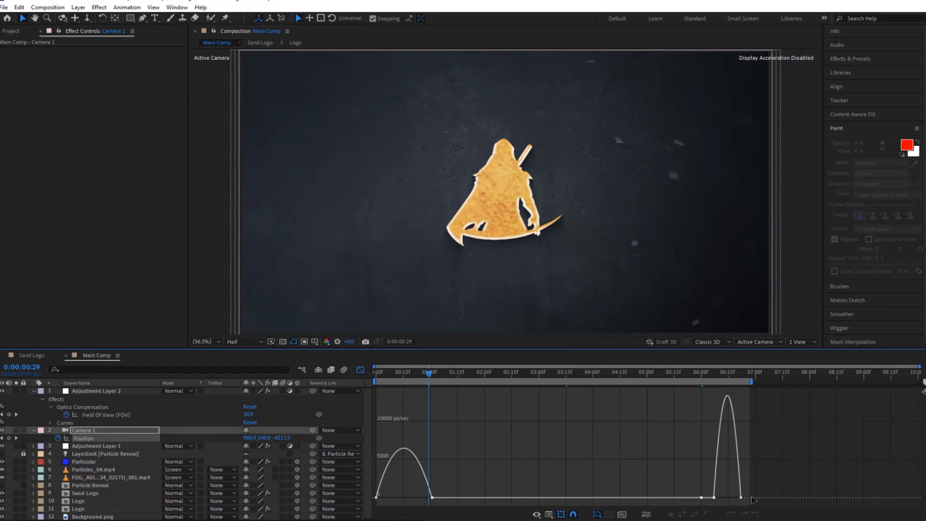
{"action": "left_click_drag", "start_coordinate": [762, 479], "coordinate": [656, 503]}
{"action": "left_click_drag", "start_coordinate": [719, 496], "coordinate": [730, 497]}
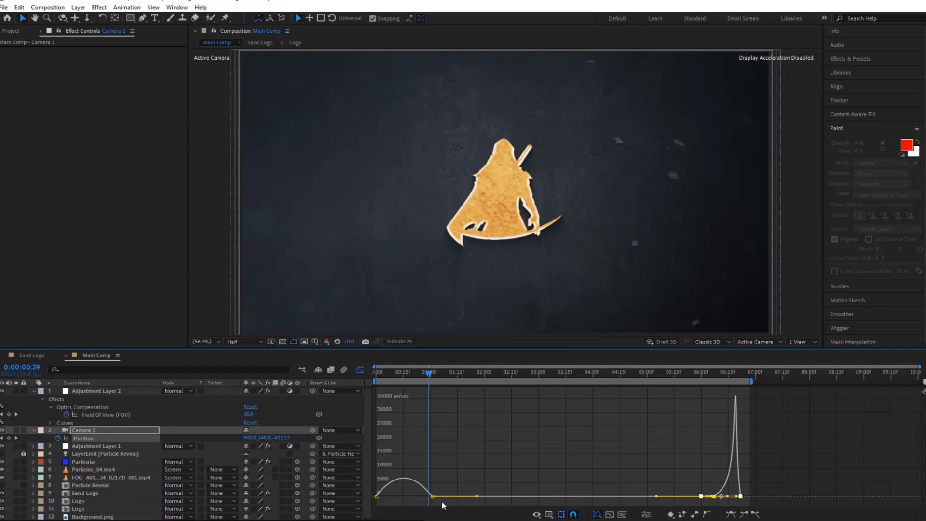
{"action": "left_click_drag", "start_coordinate": [480, 500], "coordinate": [373, 453]}
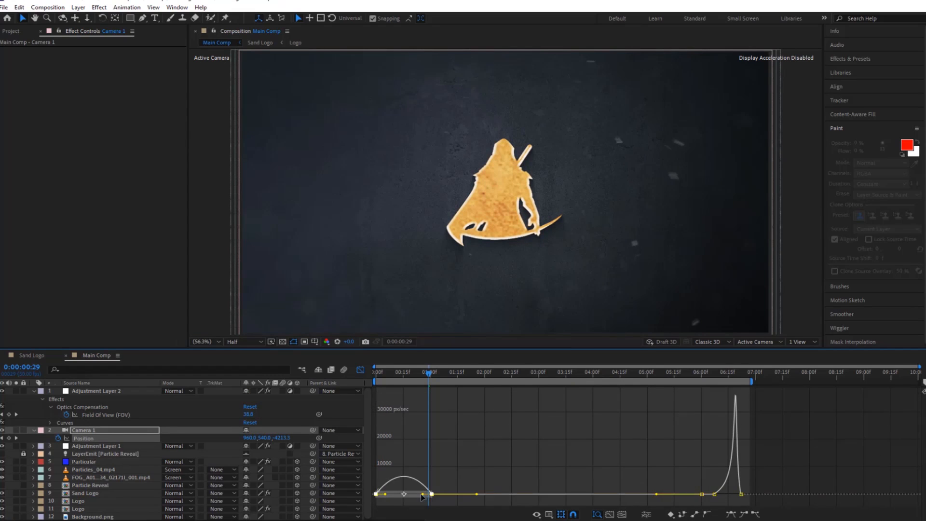
{"action": "left_click_drag", "start_coordinate": [422, 496], "coordinate": [393, 501]}
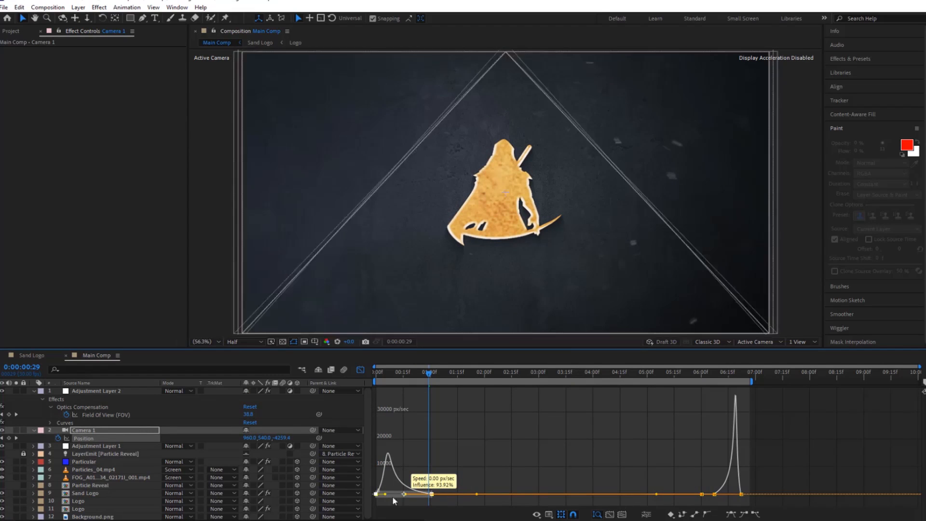
{"action": "left_click", "coordinate": [361, 369]}
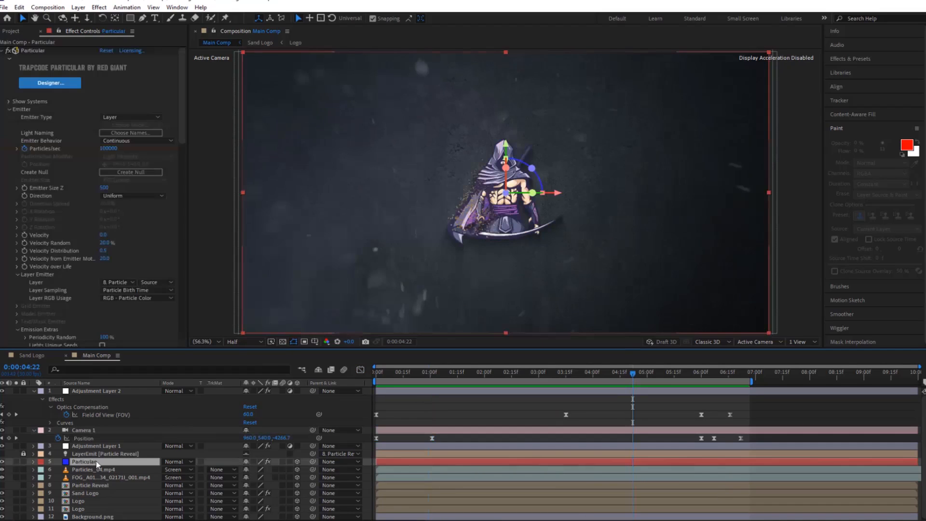
Duplicate the Particular layer and set the copy's particle Life to 3 seconds, Size to 5 and Size Random to 50%.
{"action": "key", "text": "ctrl+d"}
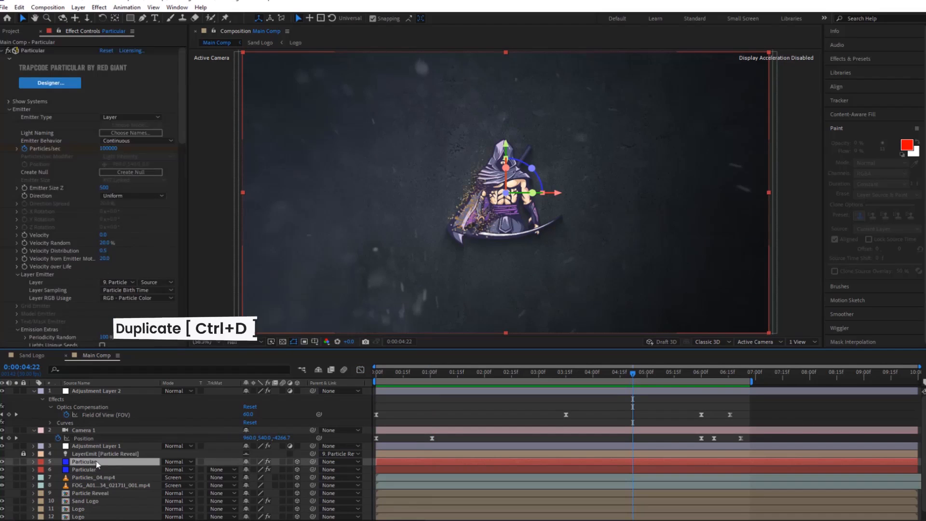
{"action": "left_click", "coordinate": [102, 264]}
{"action": "key", "text": "Return"}
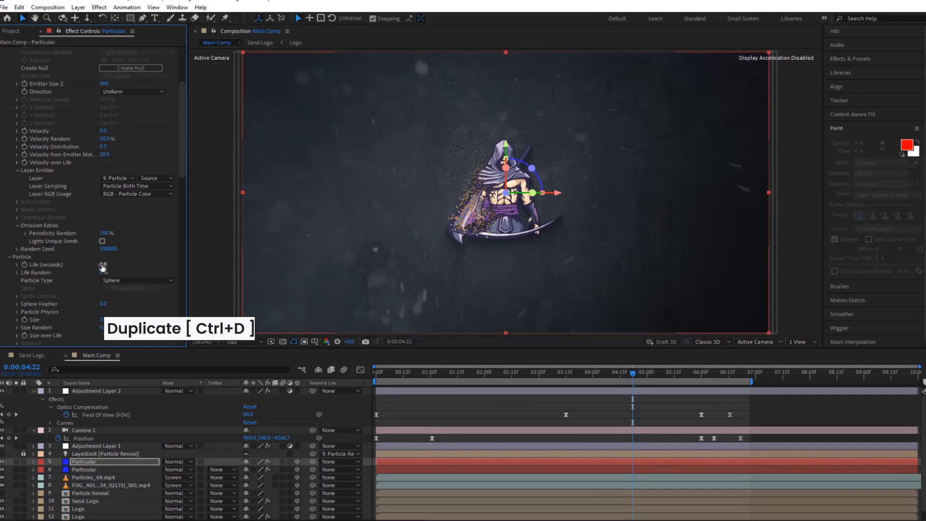
{"action": "scroll", "coordinate": [104, 270], "scroll_direction": "down", "scroll_amount": 3}
{"action": "left_click", "coordinate": [104, 278]}
{"action": "type", "text": "50.0"}
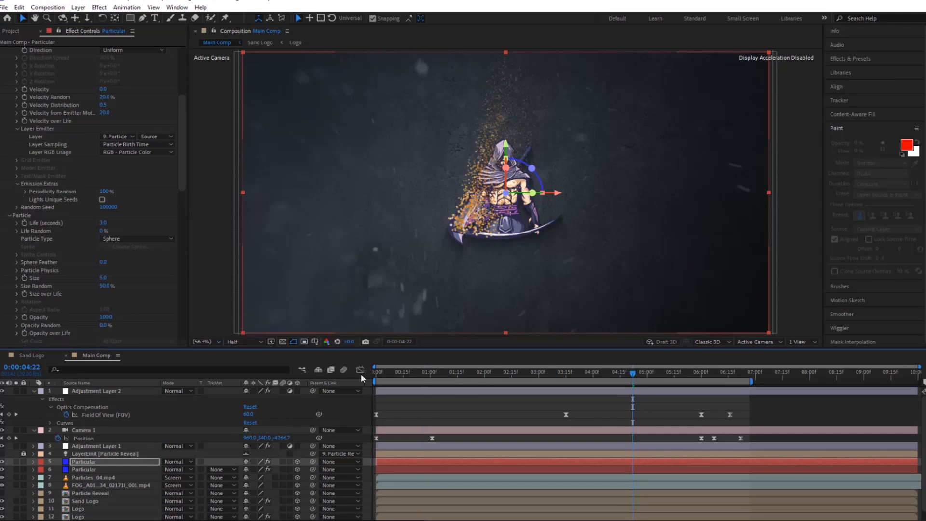
Preview the duplicated sand particles from the start and open the copy's Size Random value for editing.
{"action": "left_click", "coordinate": [424, 373]}
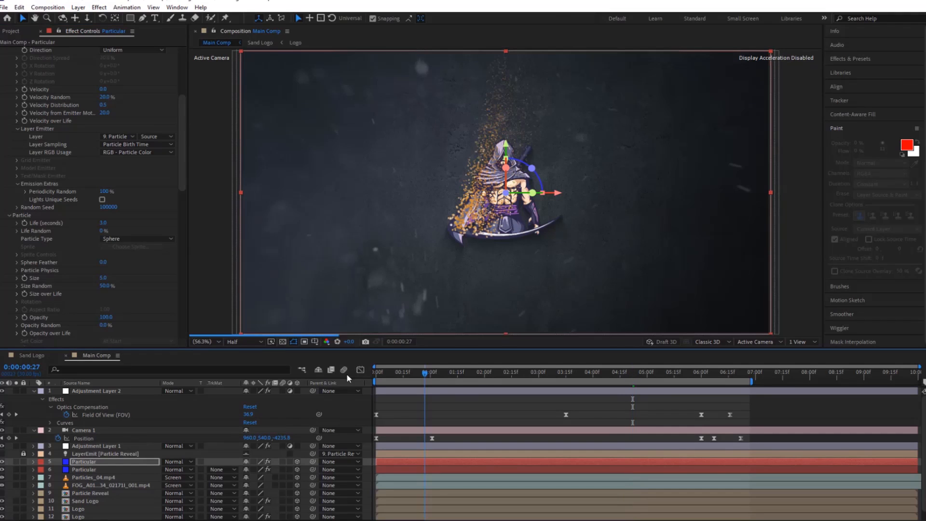
{"action": "key", "text": "Home"}
{"action": "key", "text": "space"}
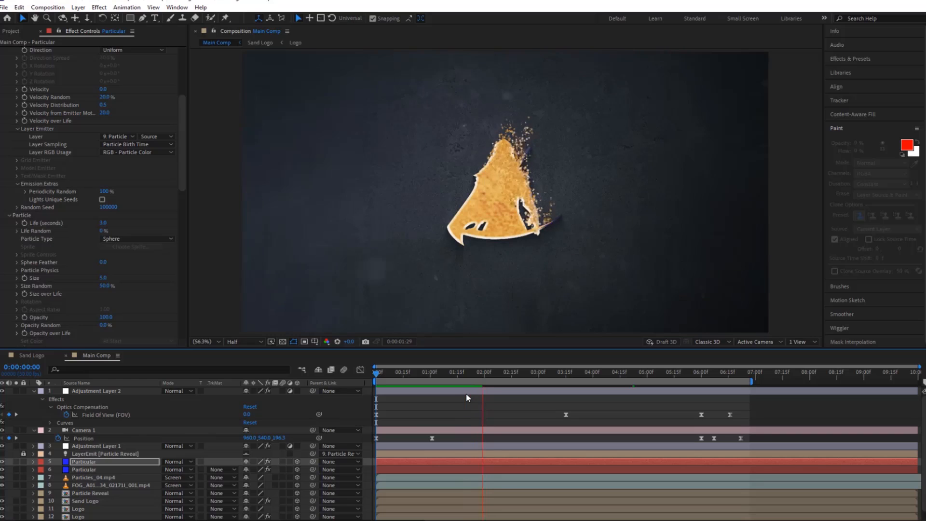
{"action": "left_click", "coordinate": [105, 287]}
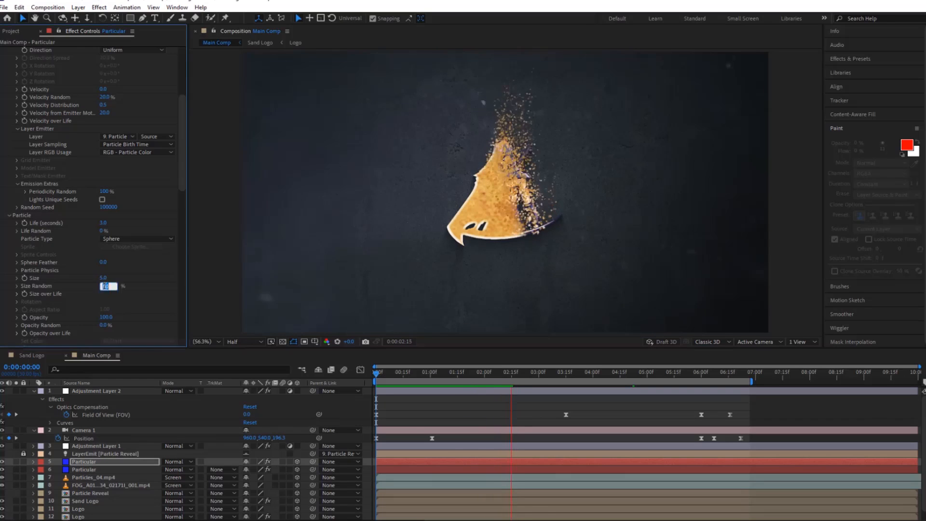